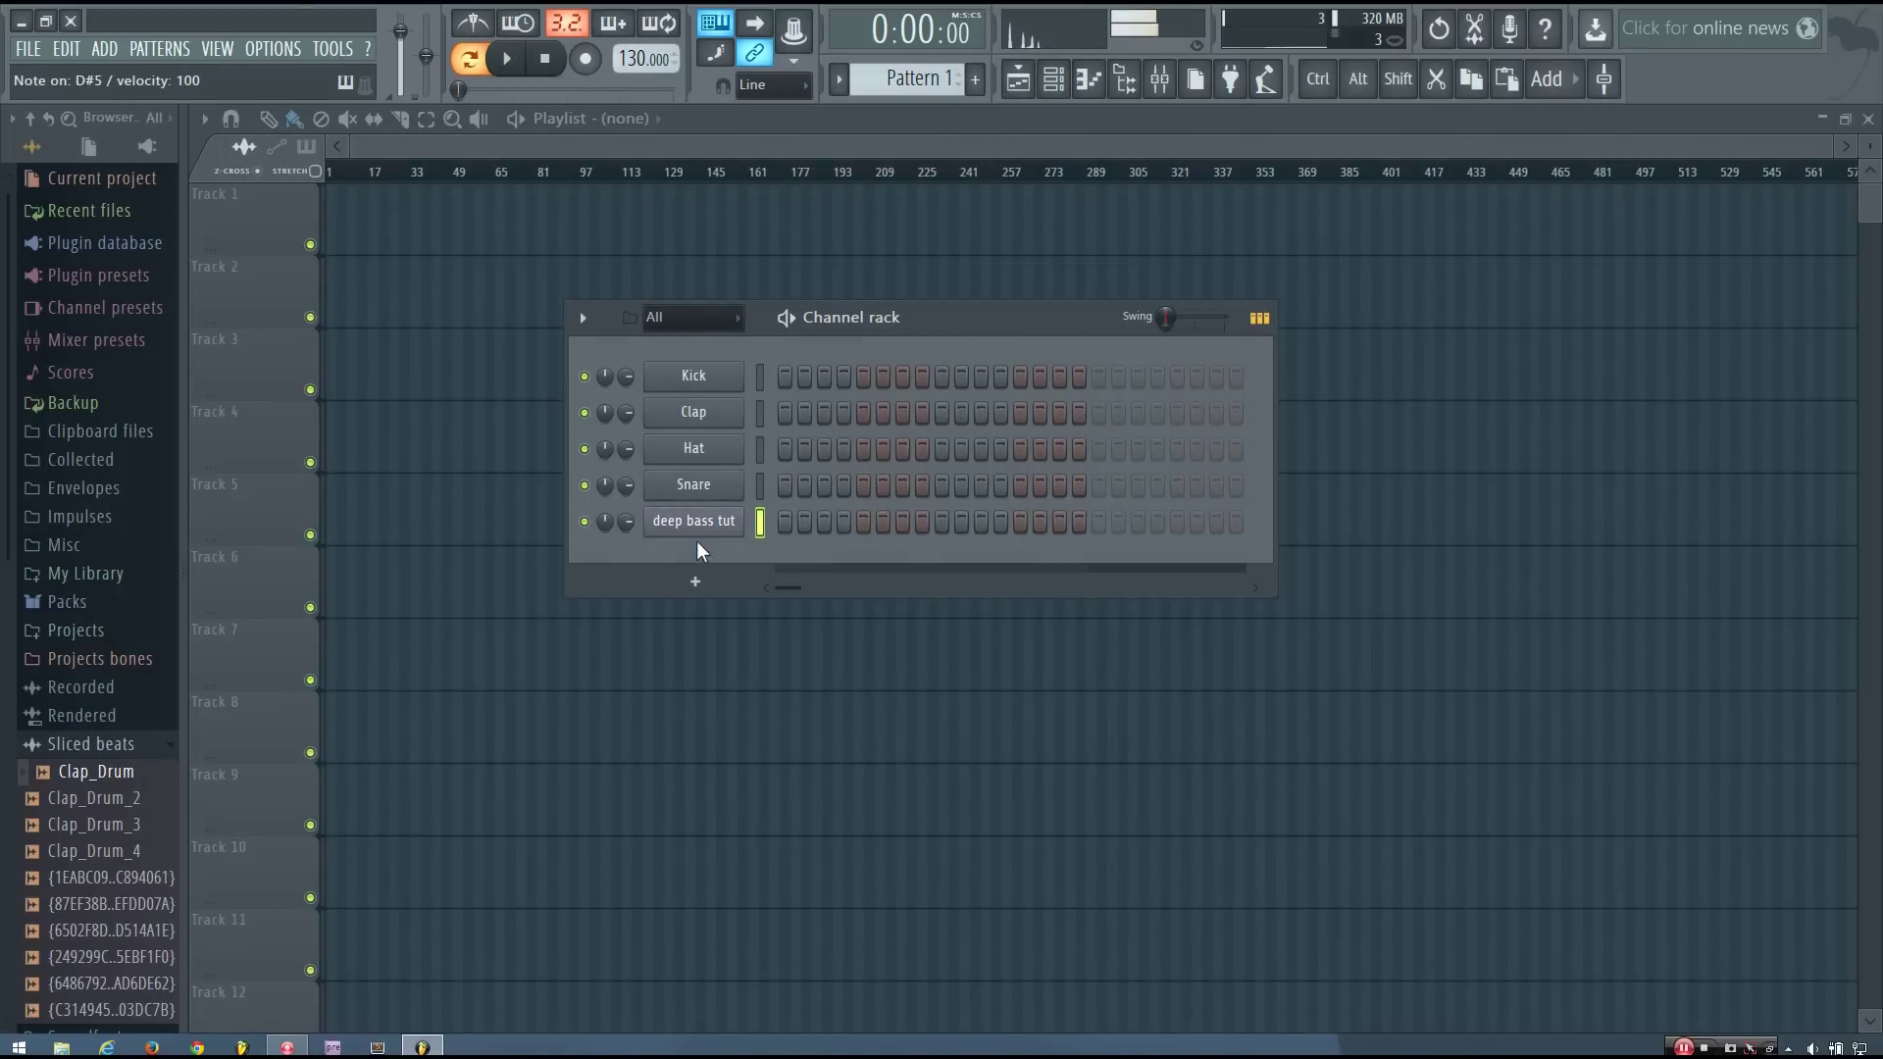
- Open the "deep bass tut" channel's synth, audition it while varying modulation X and Y, and close it
{"action": "left_click", "coordinate": [694, 520]}
{"action": "left_click", "coordinate": [475, 477]}
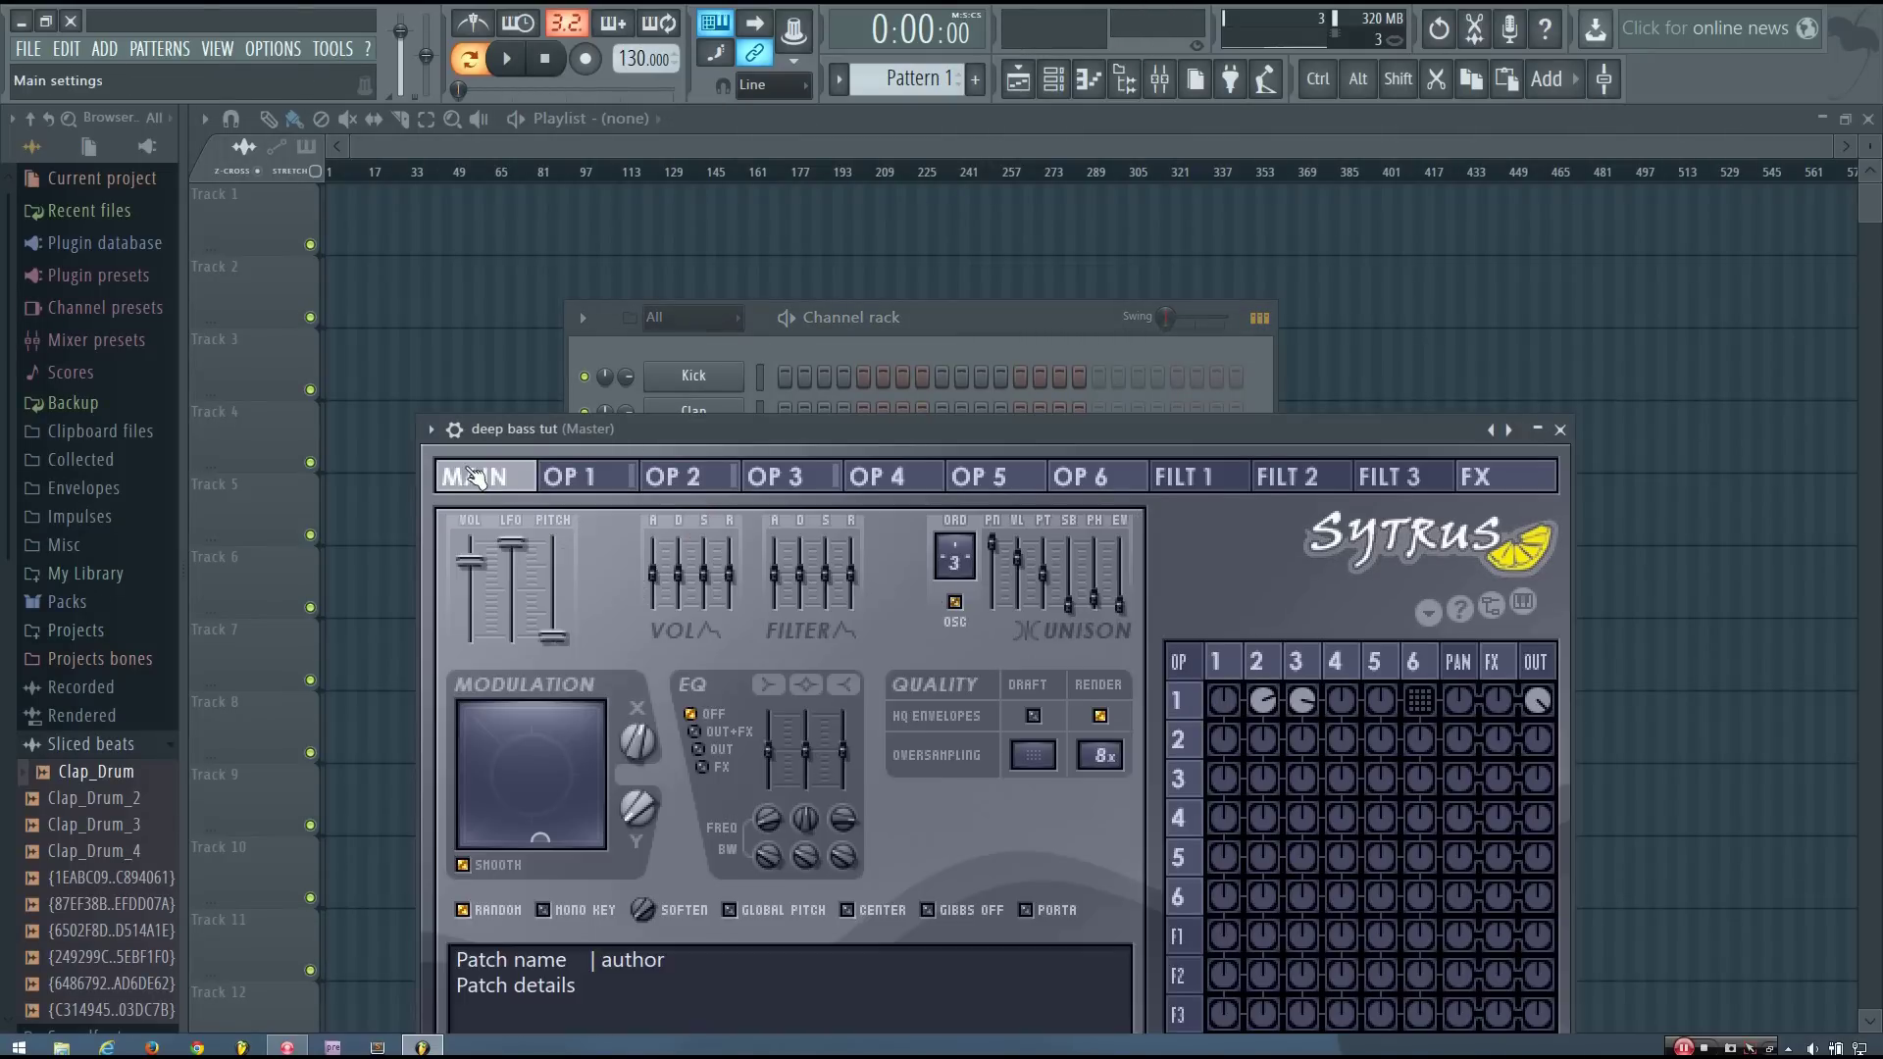
{"action": "left_click_drag", "start_coordinate": [642, 429], "coordinate": [640, 170]}
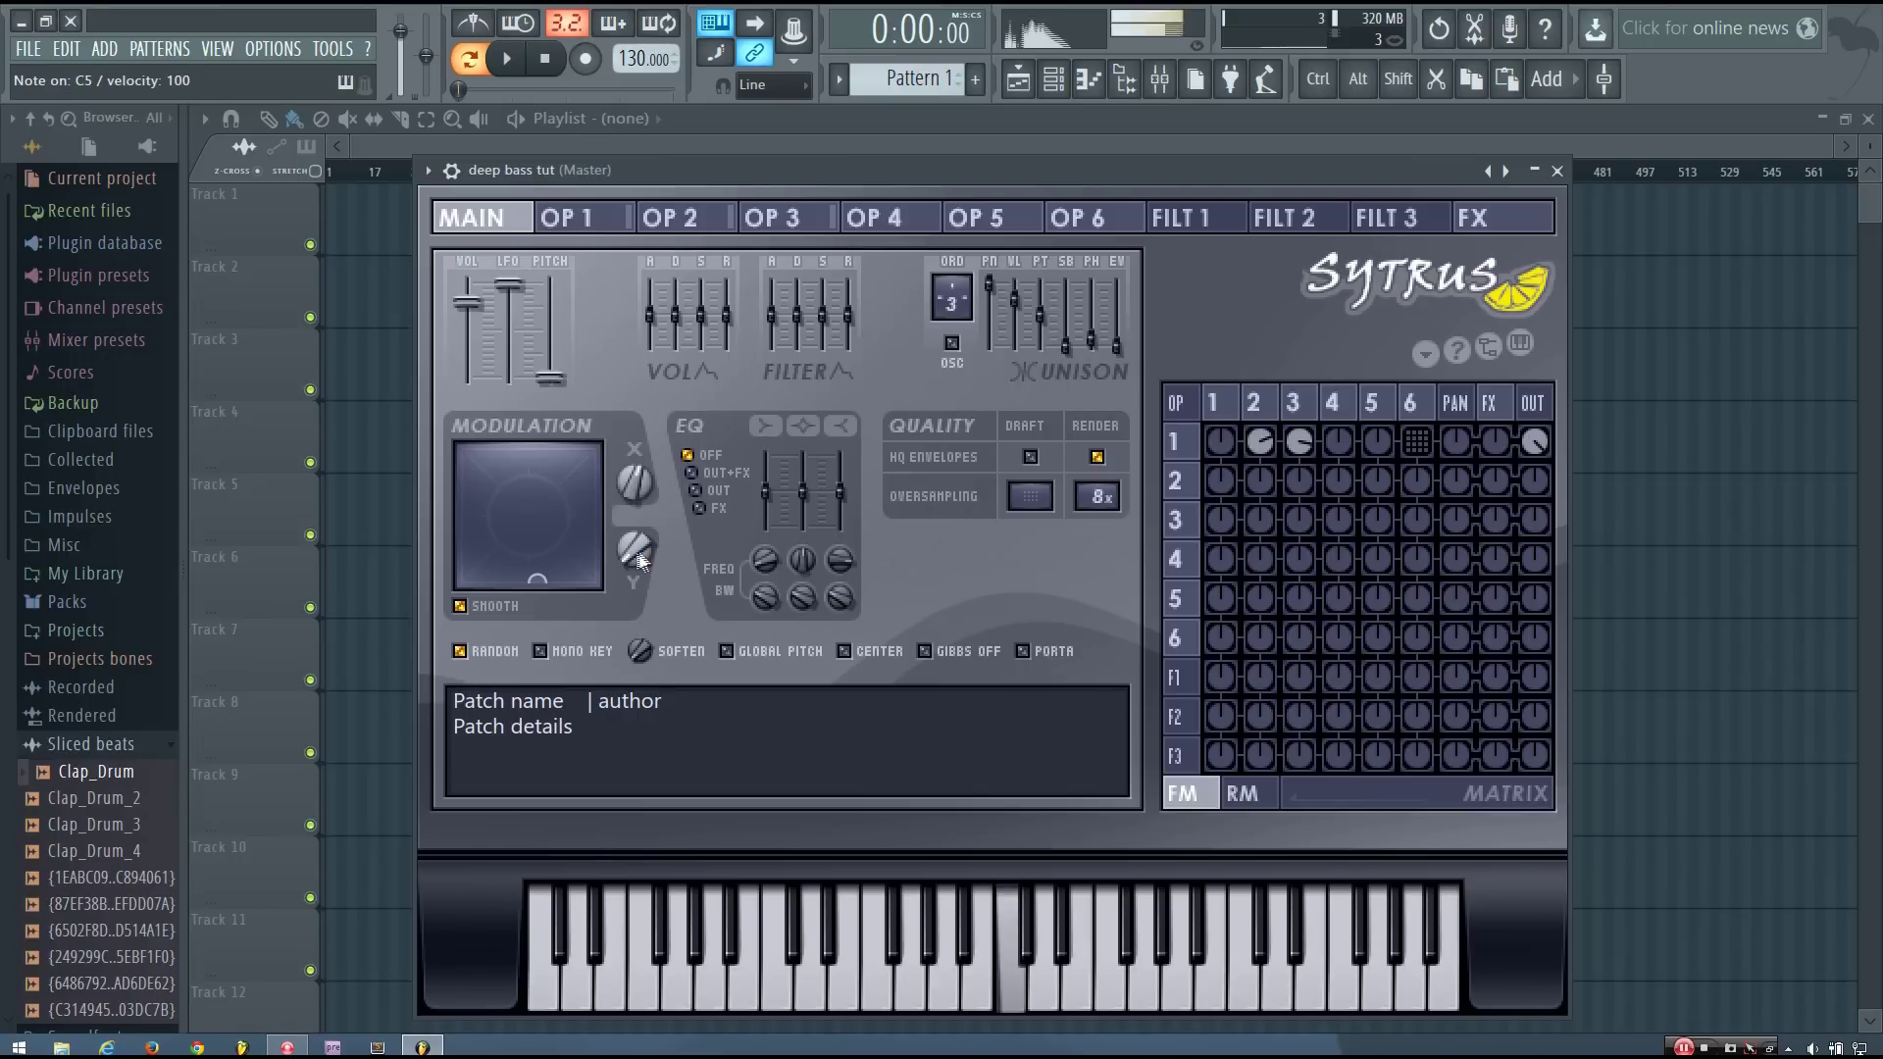
{"action": "left_click_drag", "start_coordinate": [636, 483], "coordinate": [636, 423]}
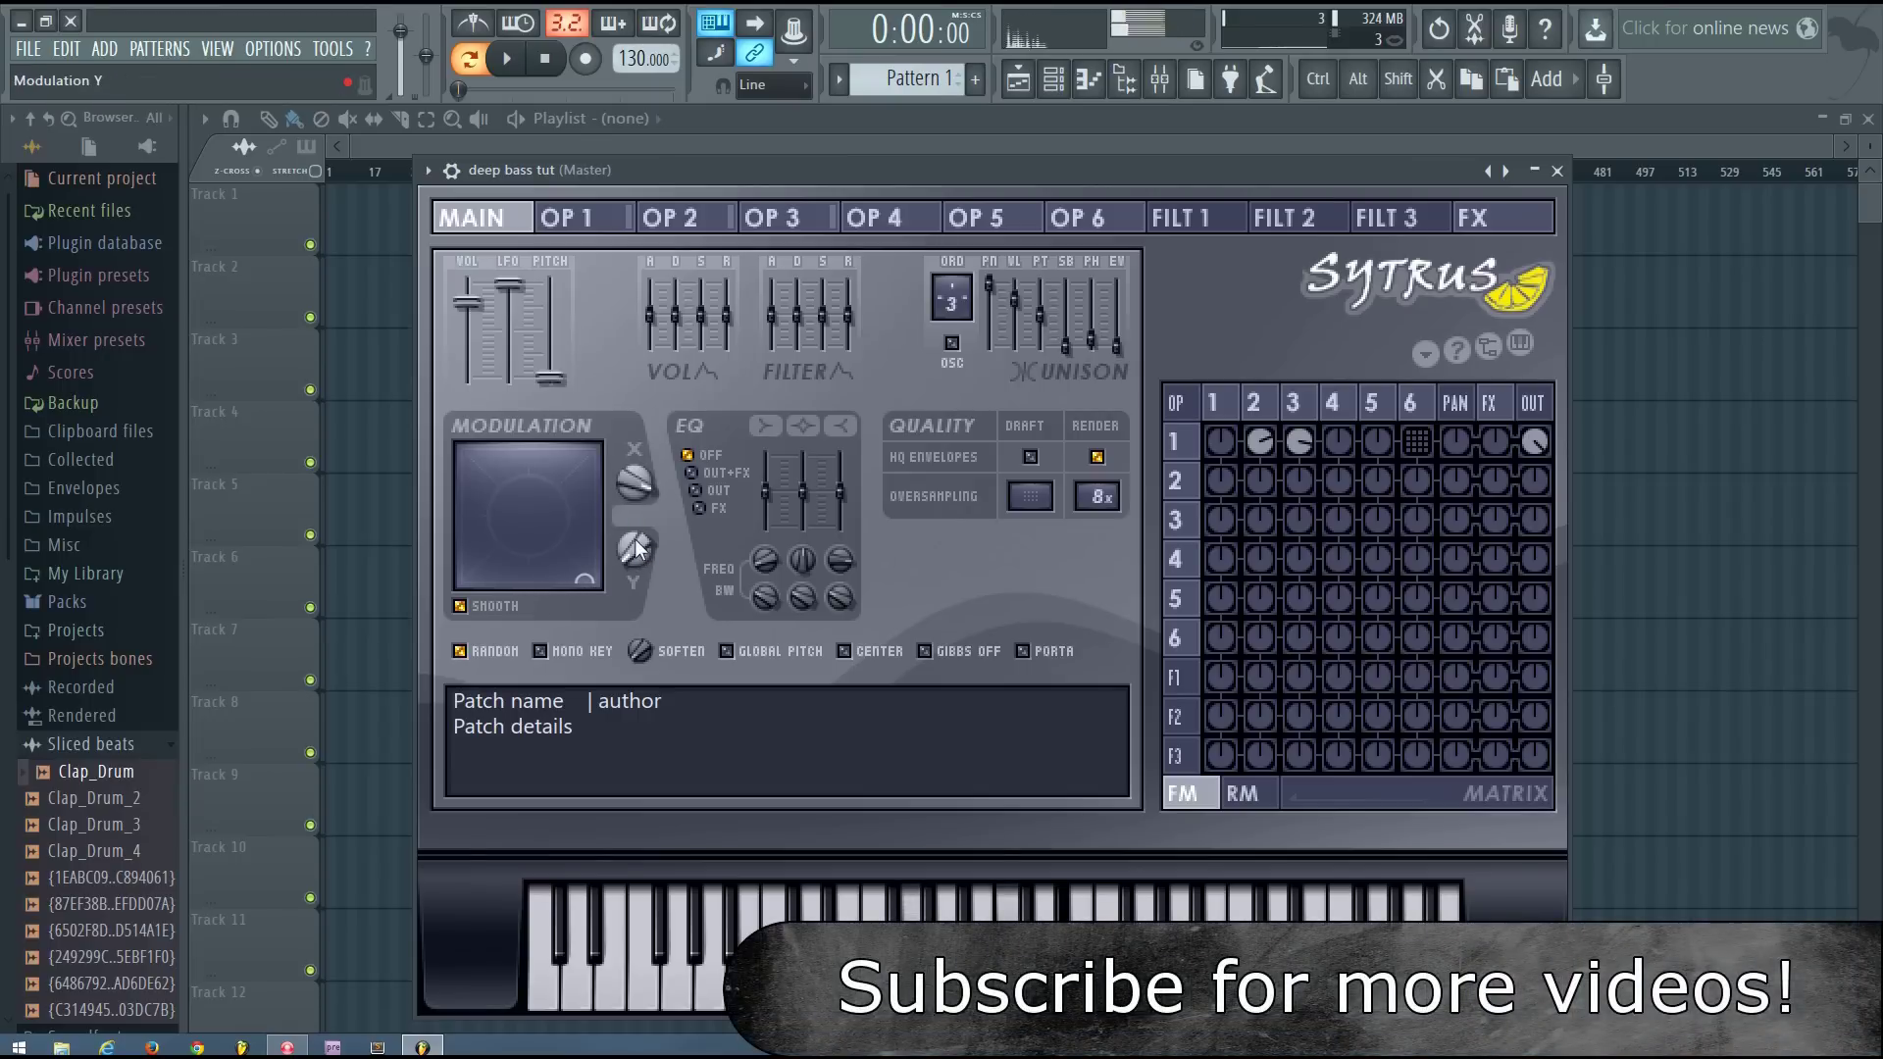
{"action": "left_click_drag", "start_coordinate": [636, 549], "coordinate": [496, 575]}
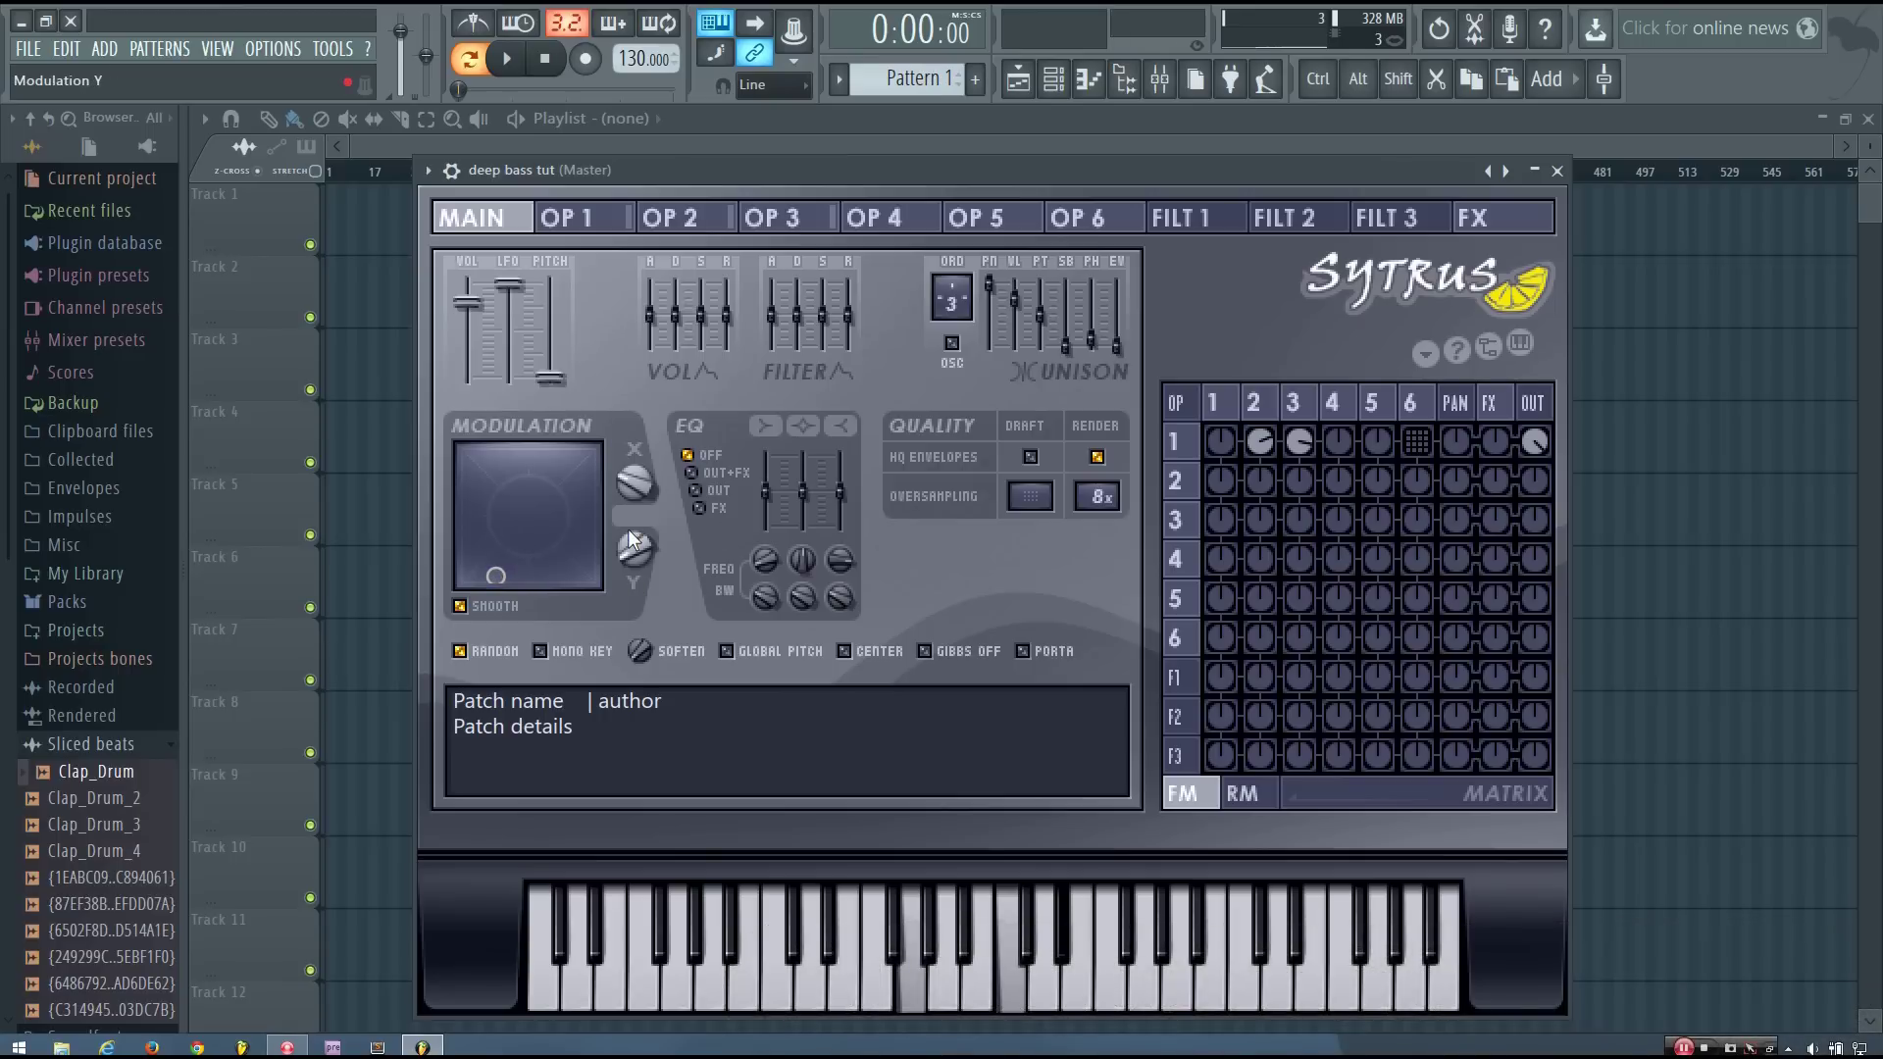
{"action": "left_click_drag", "start_coordinate": [634, 482], "coordinate": [635, 467]}
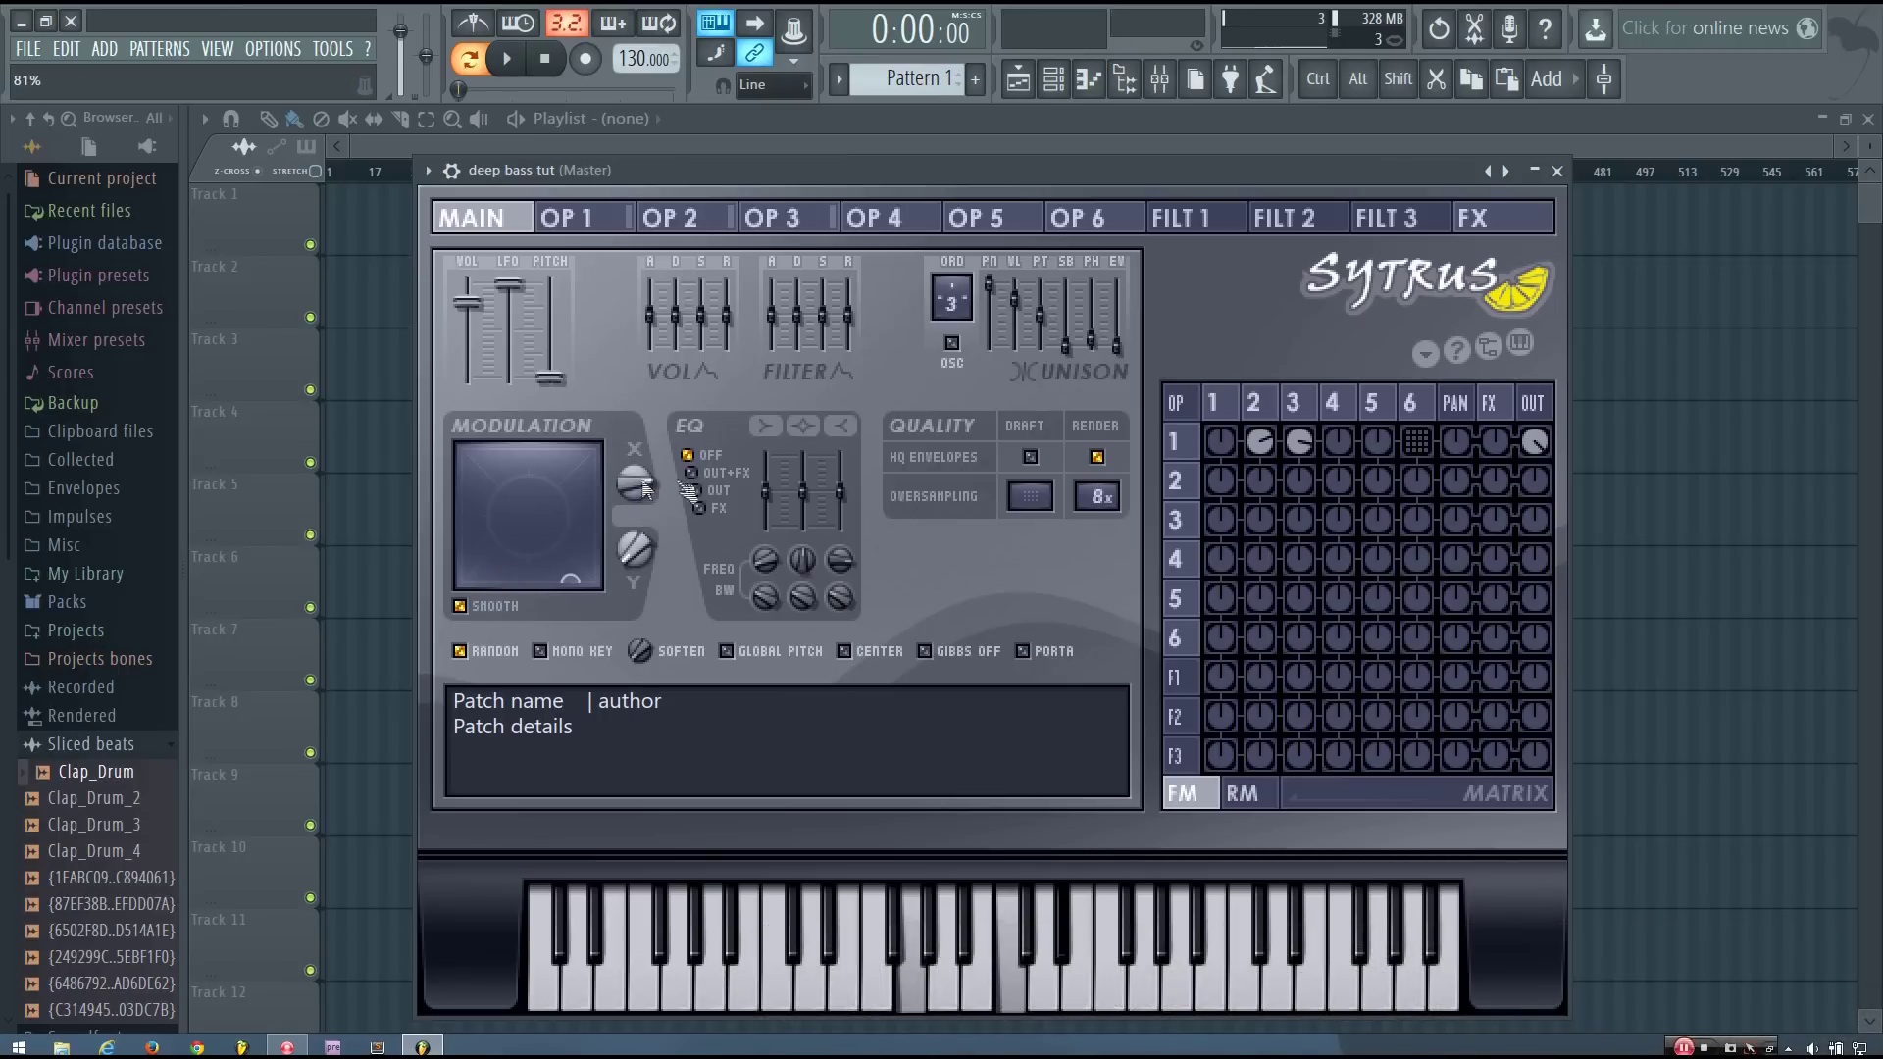
{"action": "left_click", "coordinate": [1558, 172]}
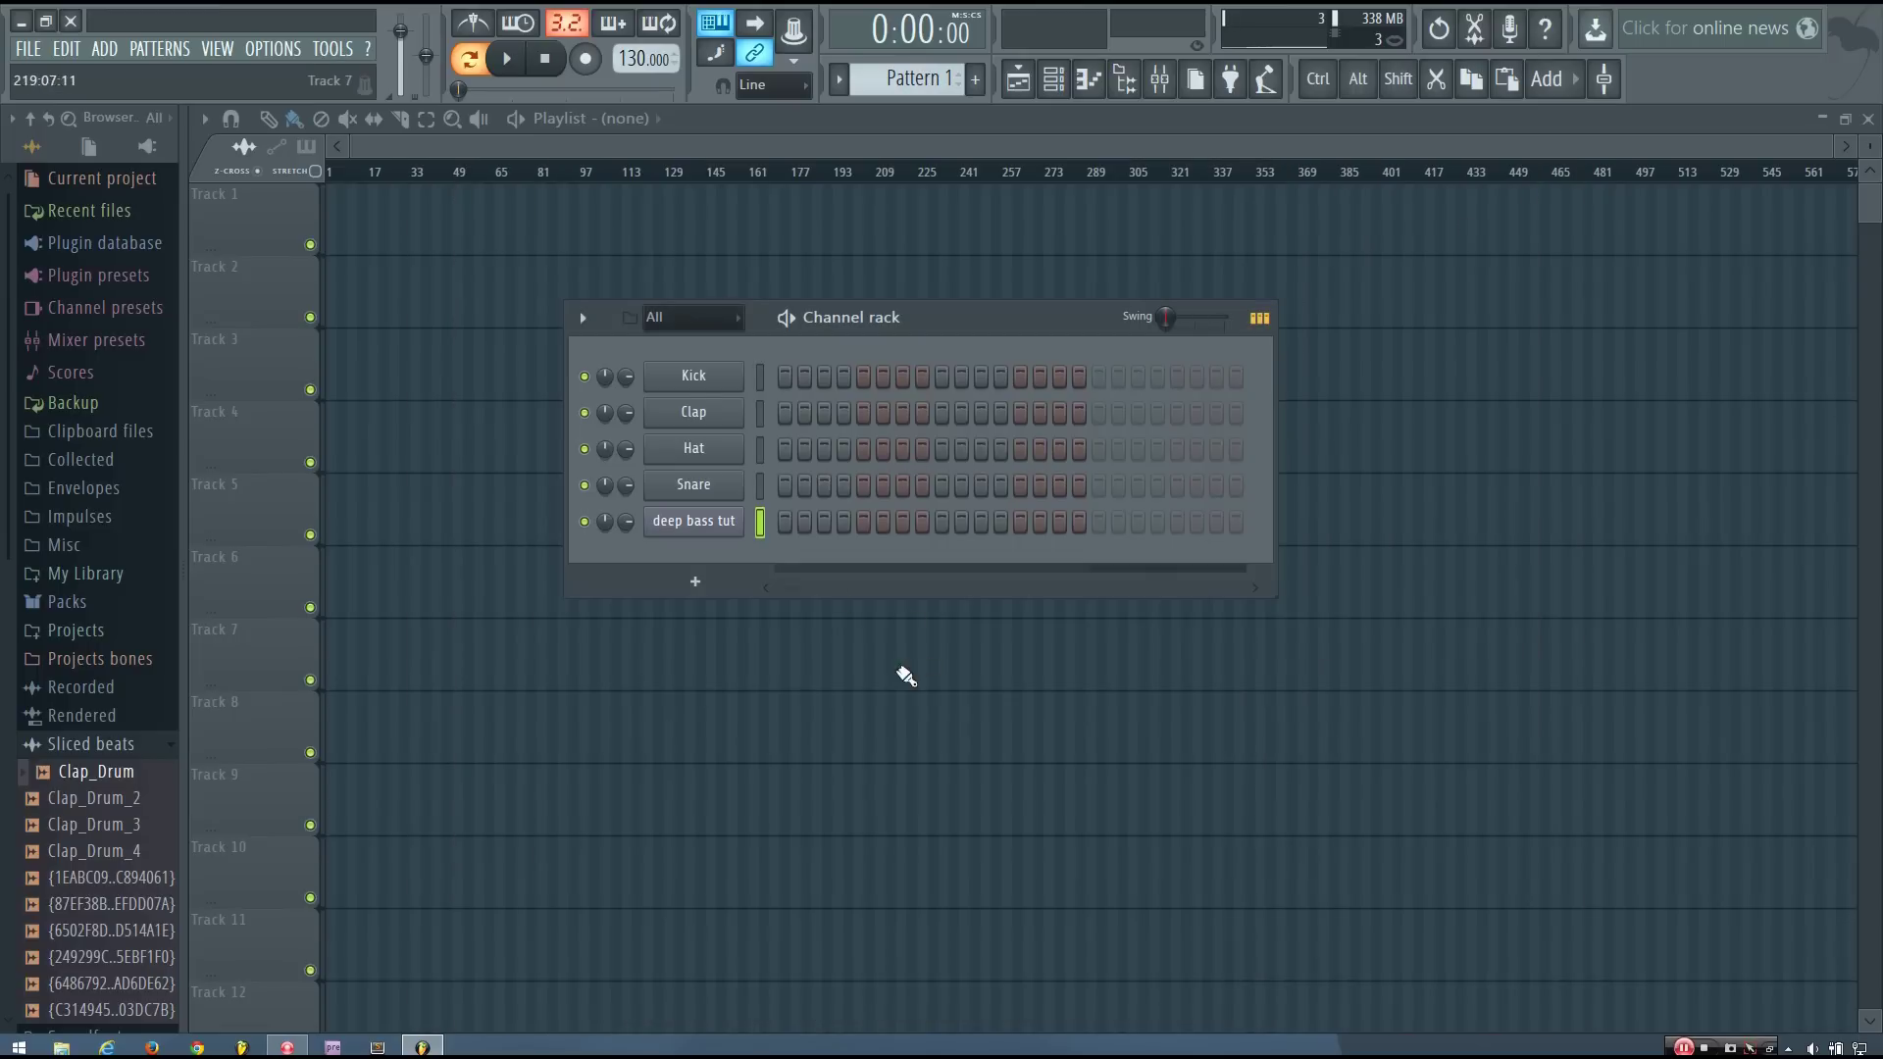
- Add a new Sytrus channel to the channel rack and load its Default preset
{"action": "left_click", "coordinate": [696, 582]}
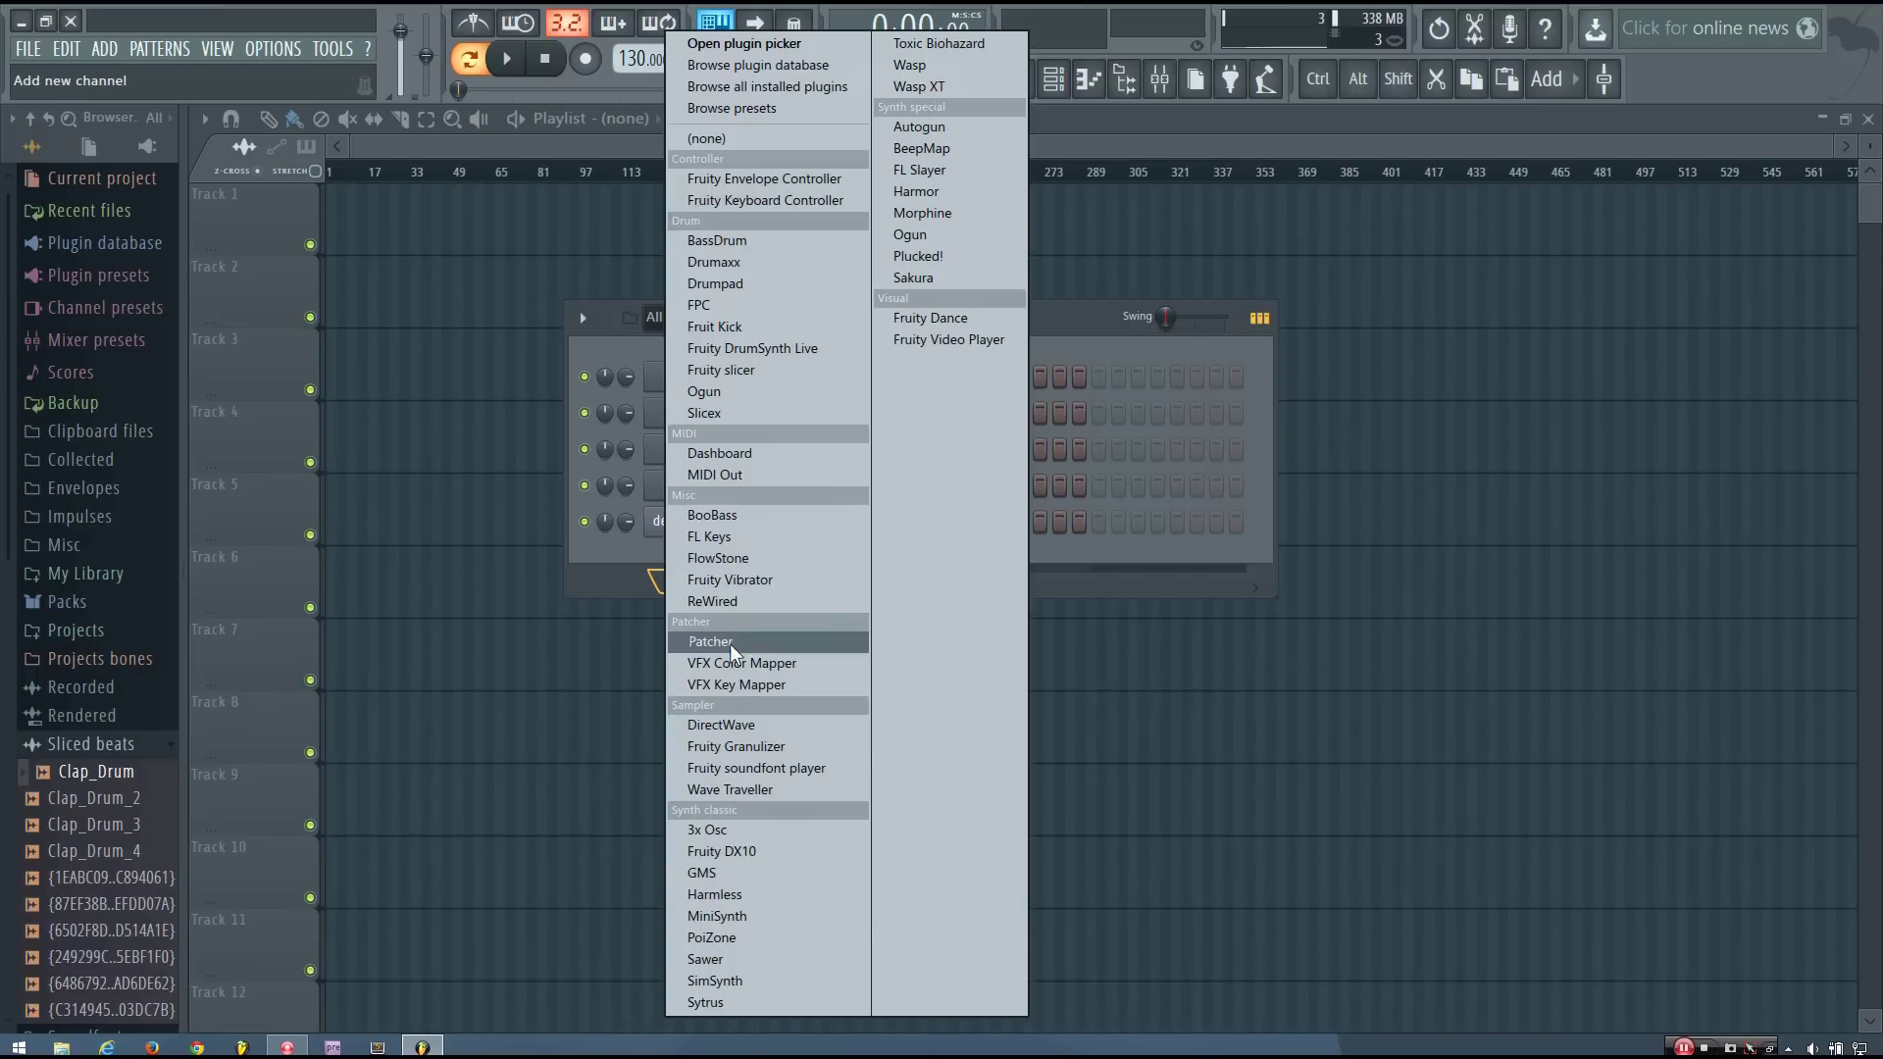
{"action": "left_click", "coordinate": [692, 1002]}
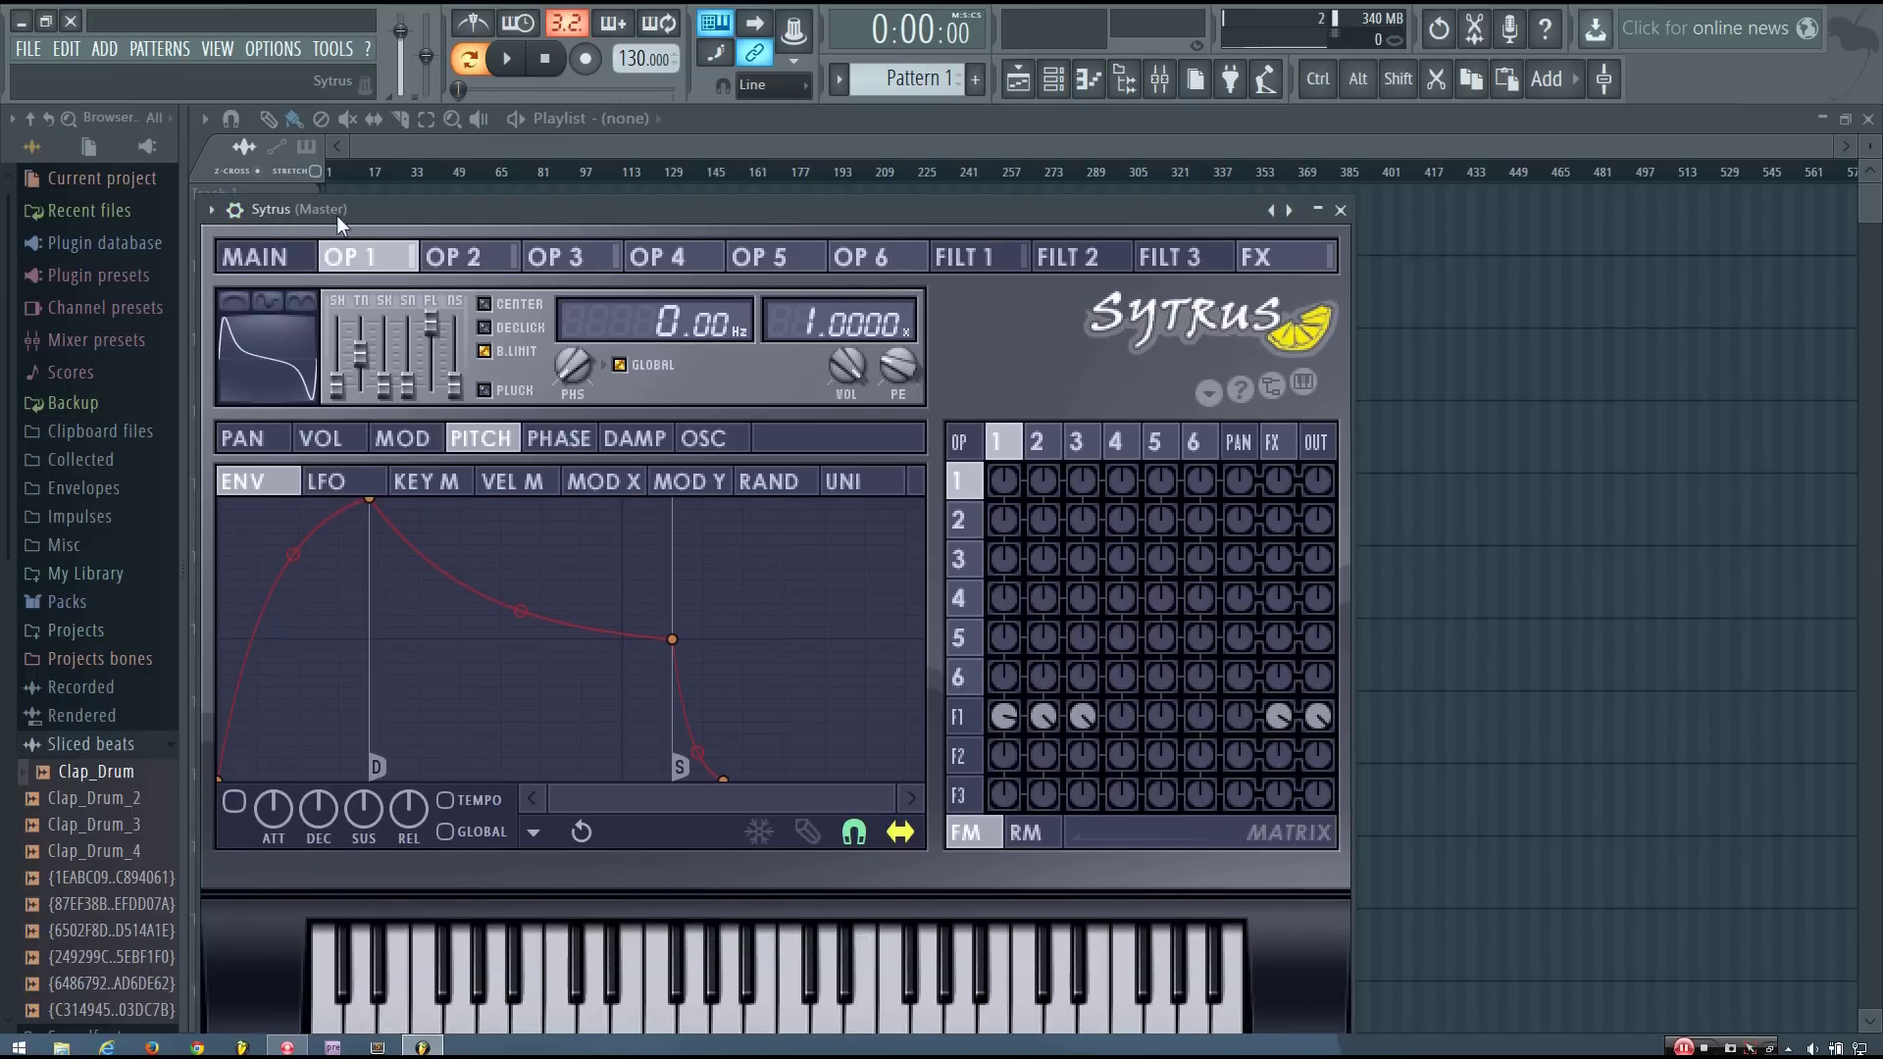
{"action": "left_click_drag", "start_coordinate": [337, 215], "coordinate": [509, 183]}
{"action": "left_click", "coordinate": [382, 183]}
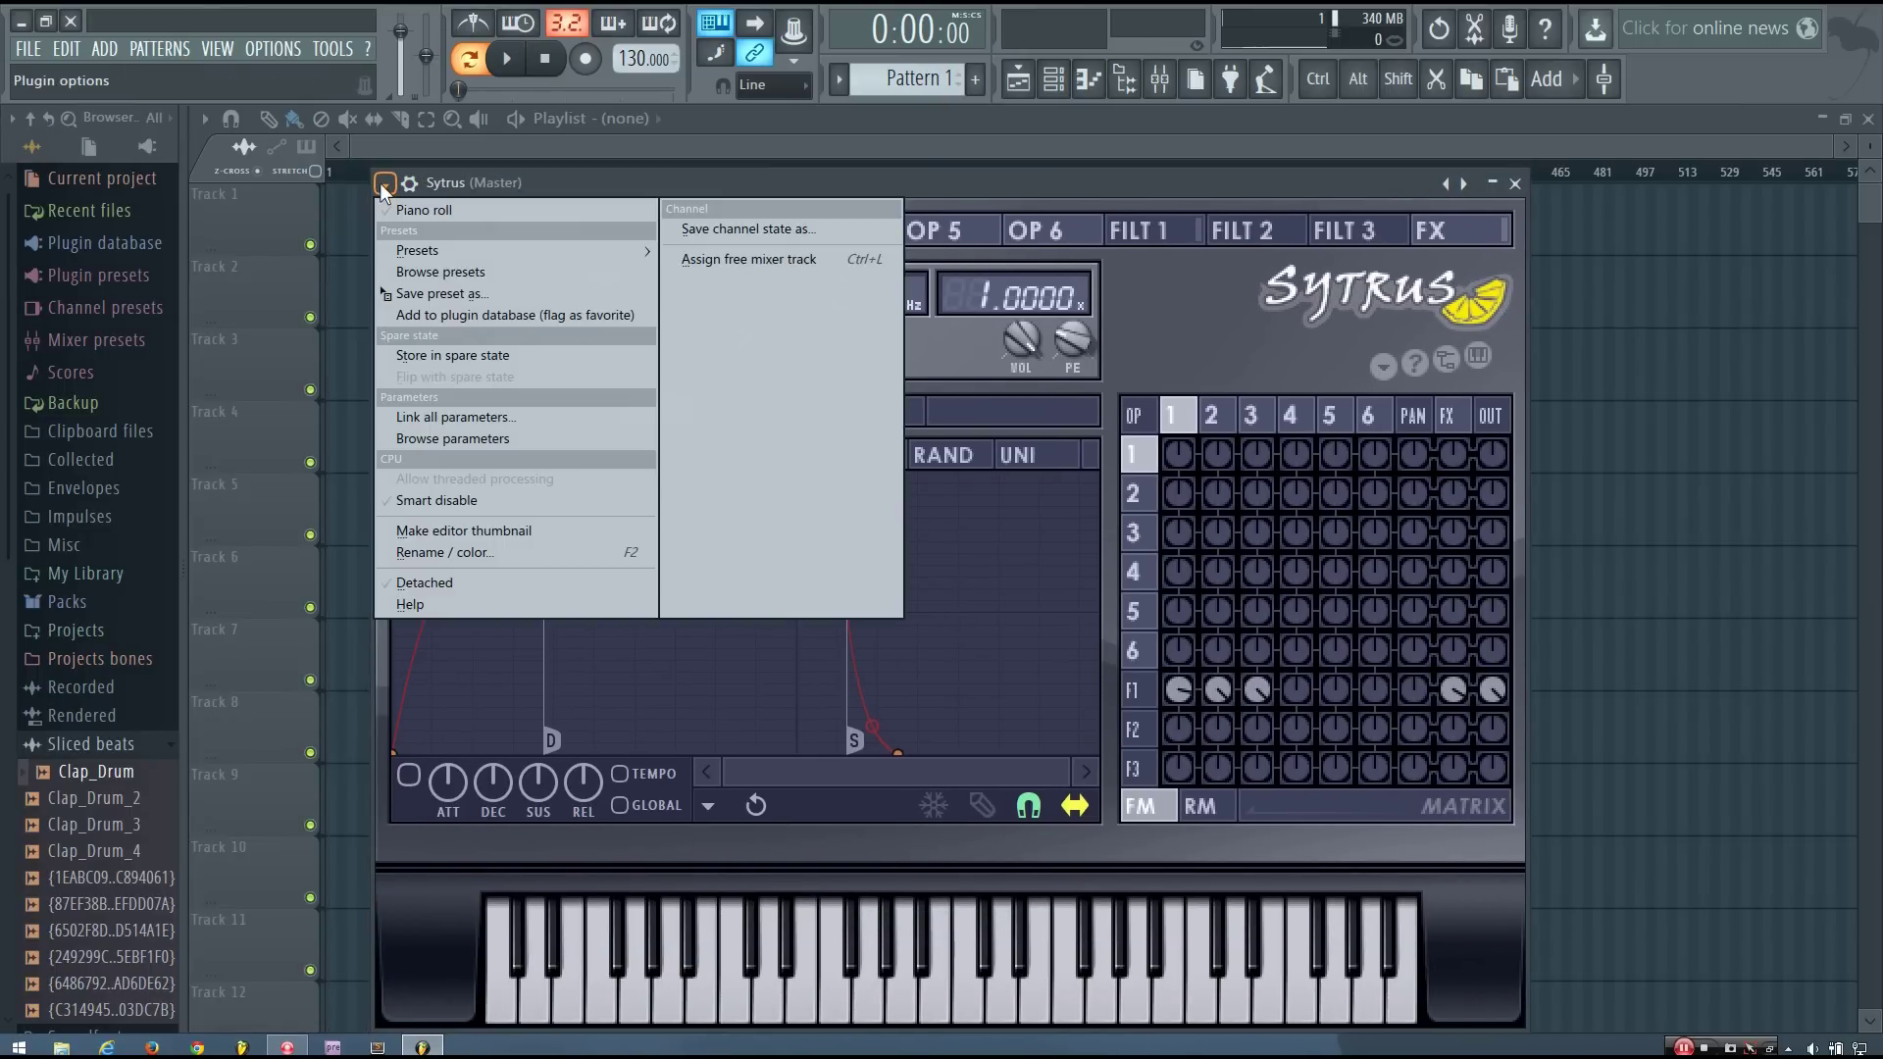
{"action": "left_click", "coordinate": [415, 249]}
{"action": "left_click", "coordinate": [80, 45]}
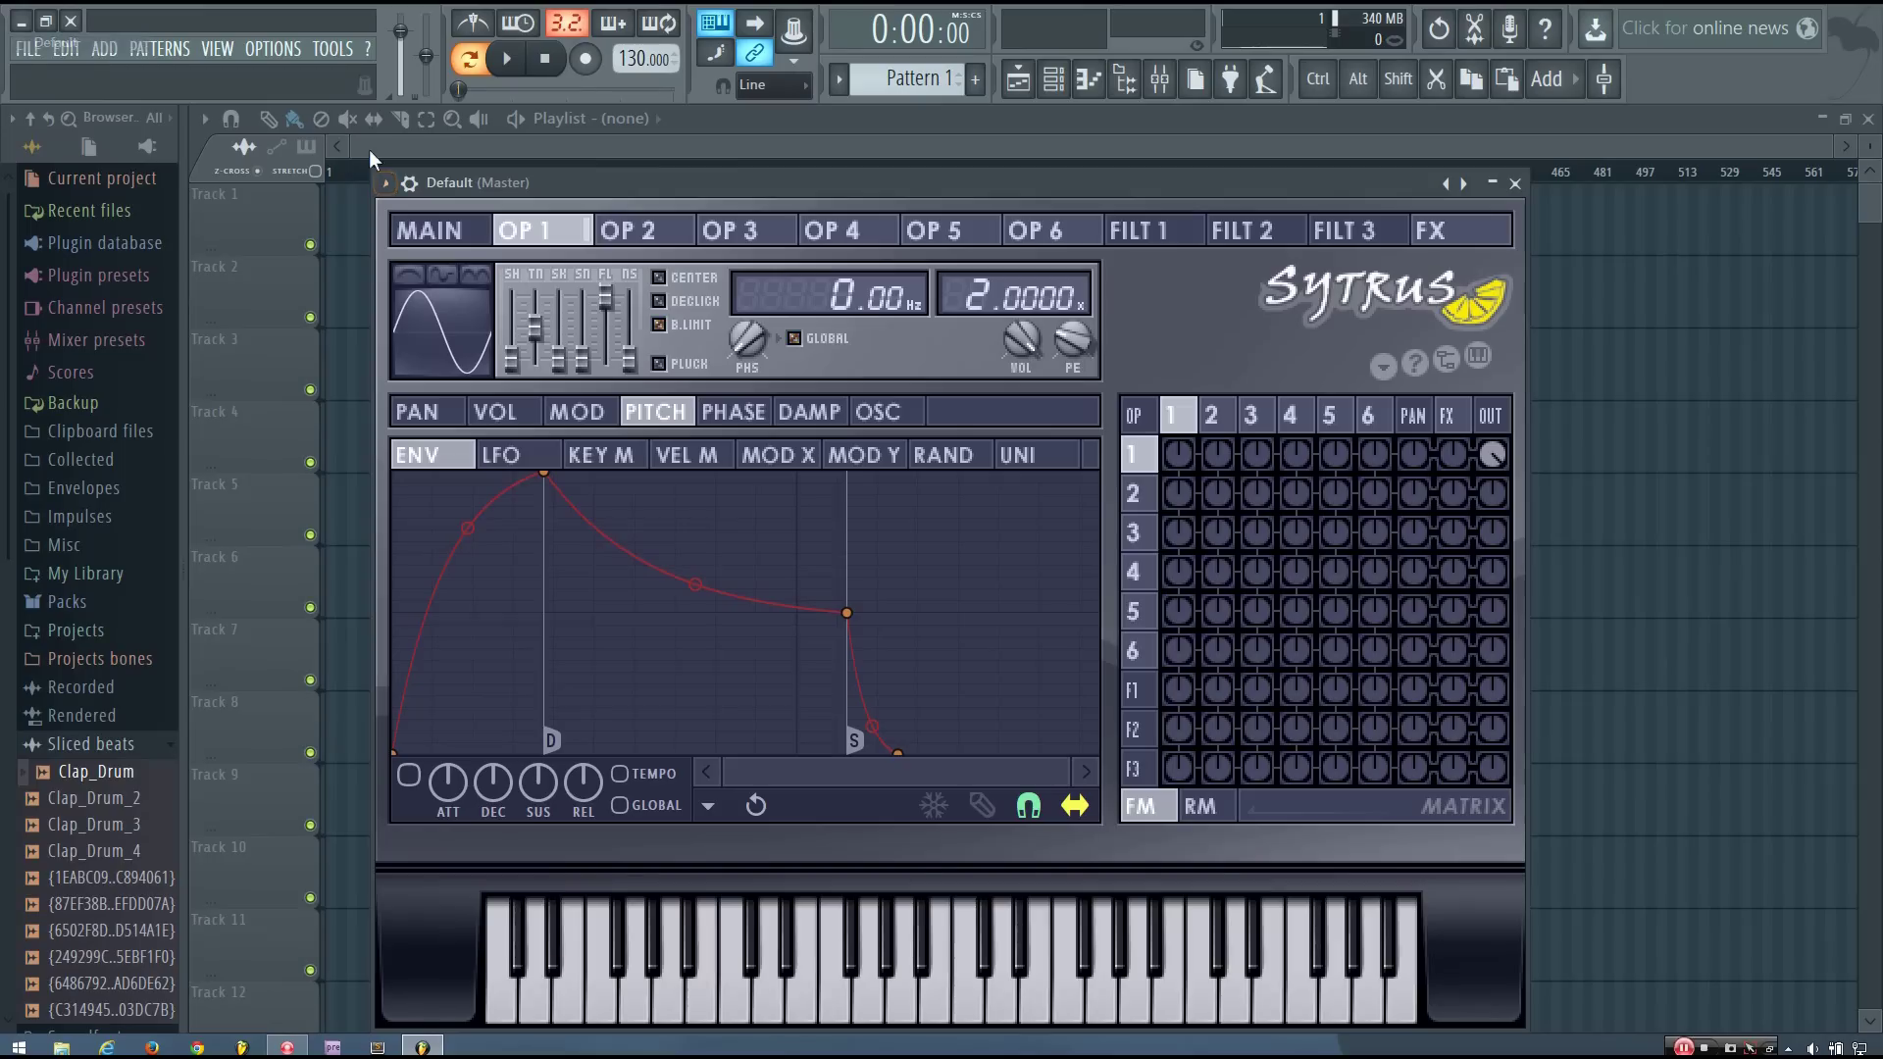
- Reposition the new Sytrus window and play a few test notes to hear the Default patch
{"action": "key", "text": "space"}
{"action": "left_click_drag", "start_coordinate": [902, 180], "coordinate": [1172, 172]}
{"action": "key", "text": "space"}
{"action": "key", "text": "3"}
{"action": "key", "text": "w"}
{"action": "left_click_drag", "start_coordinate": [976, 169], "coordinate": [807, 140]}
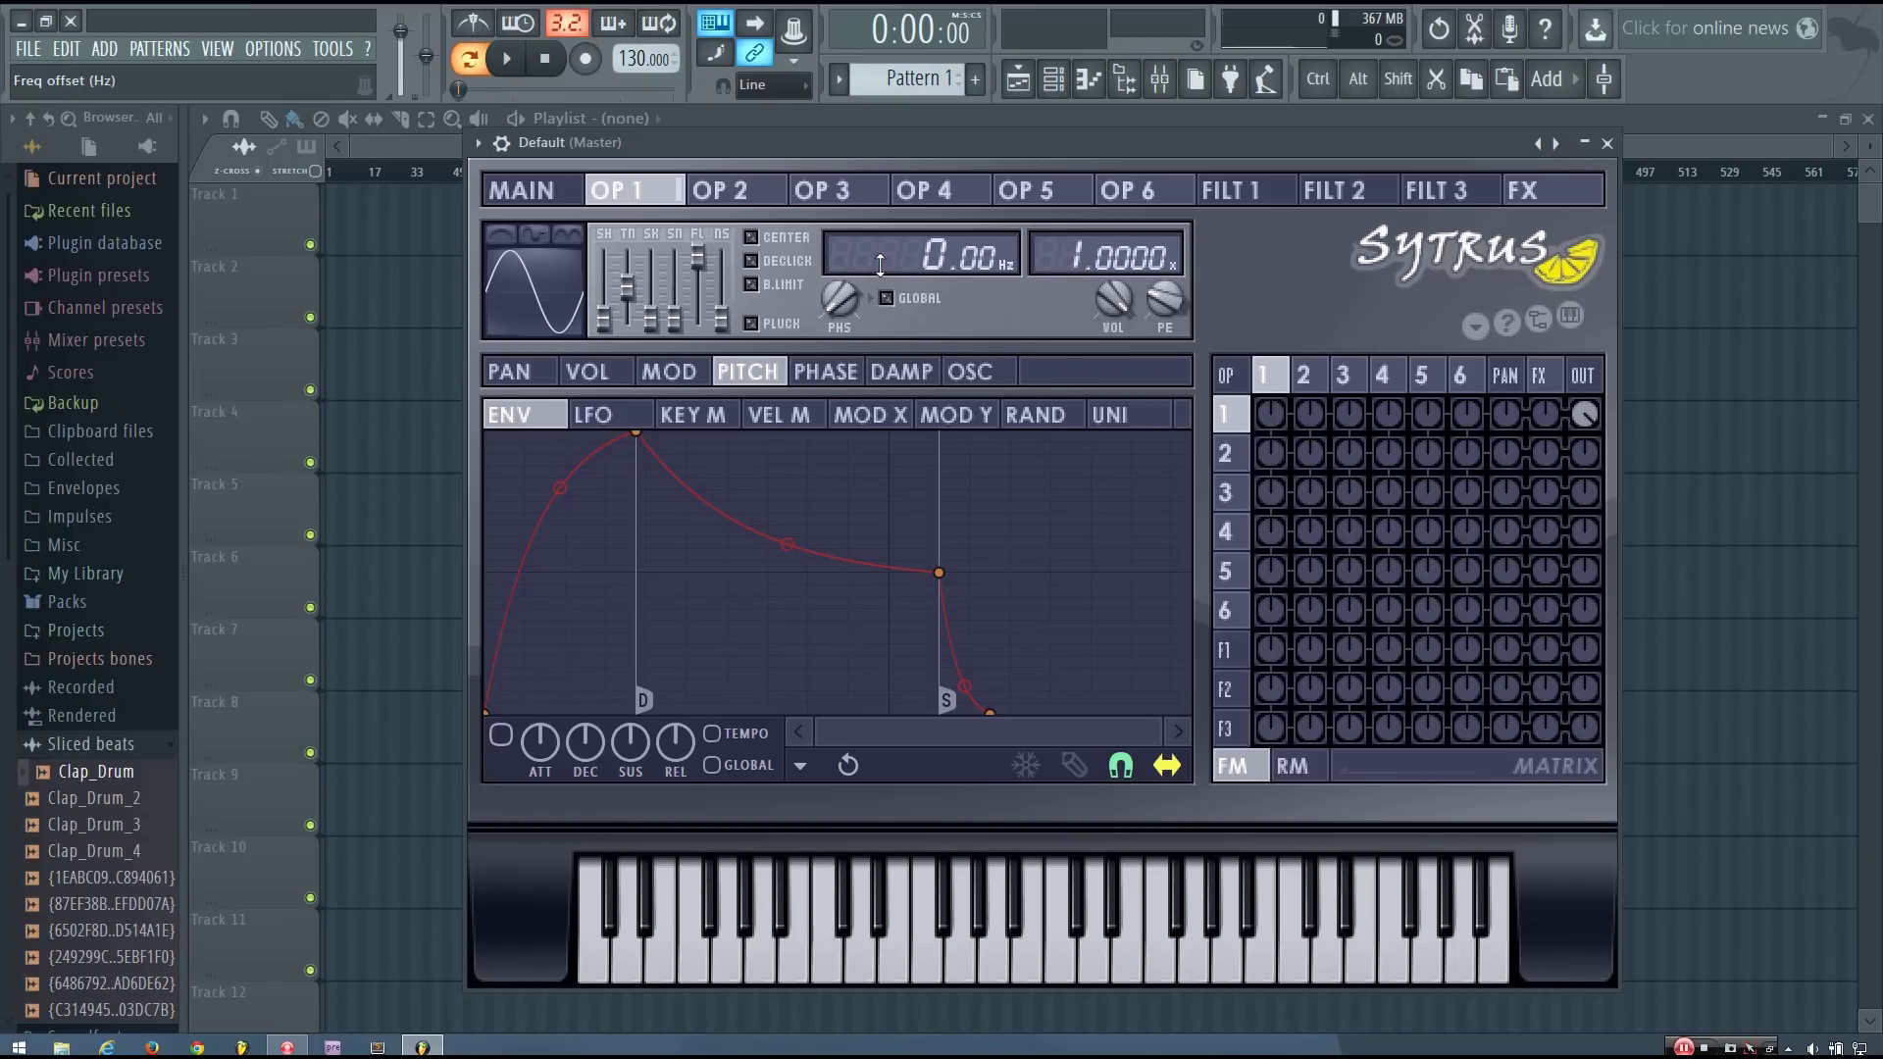
- Lower the patch's master pitch to -24 semitones and play several low test notes
{"action": "left_click", "coordinate": [539, 192]}
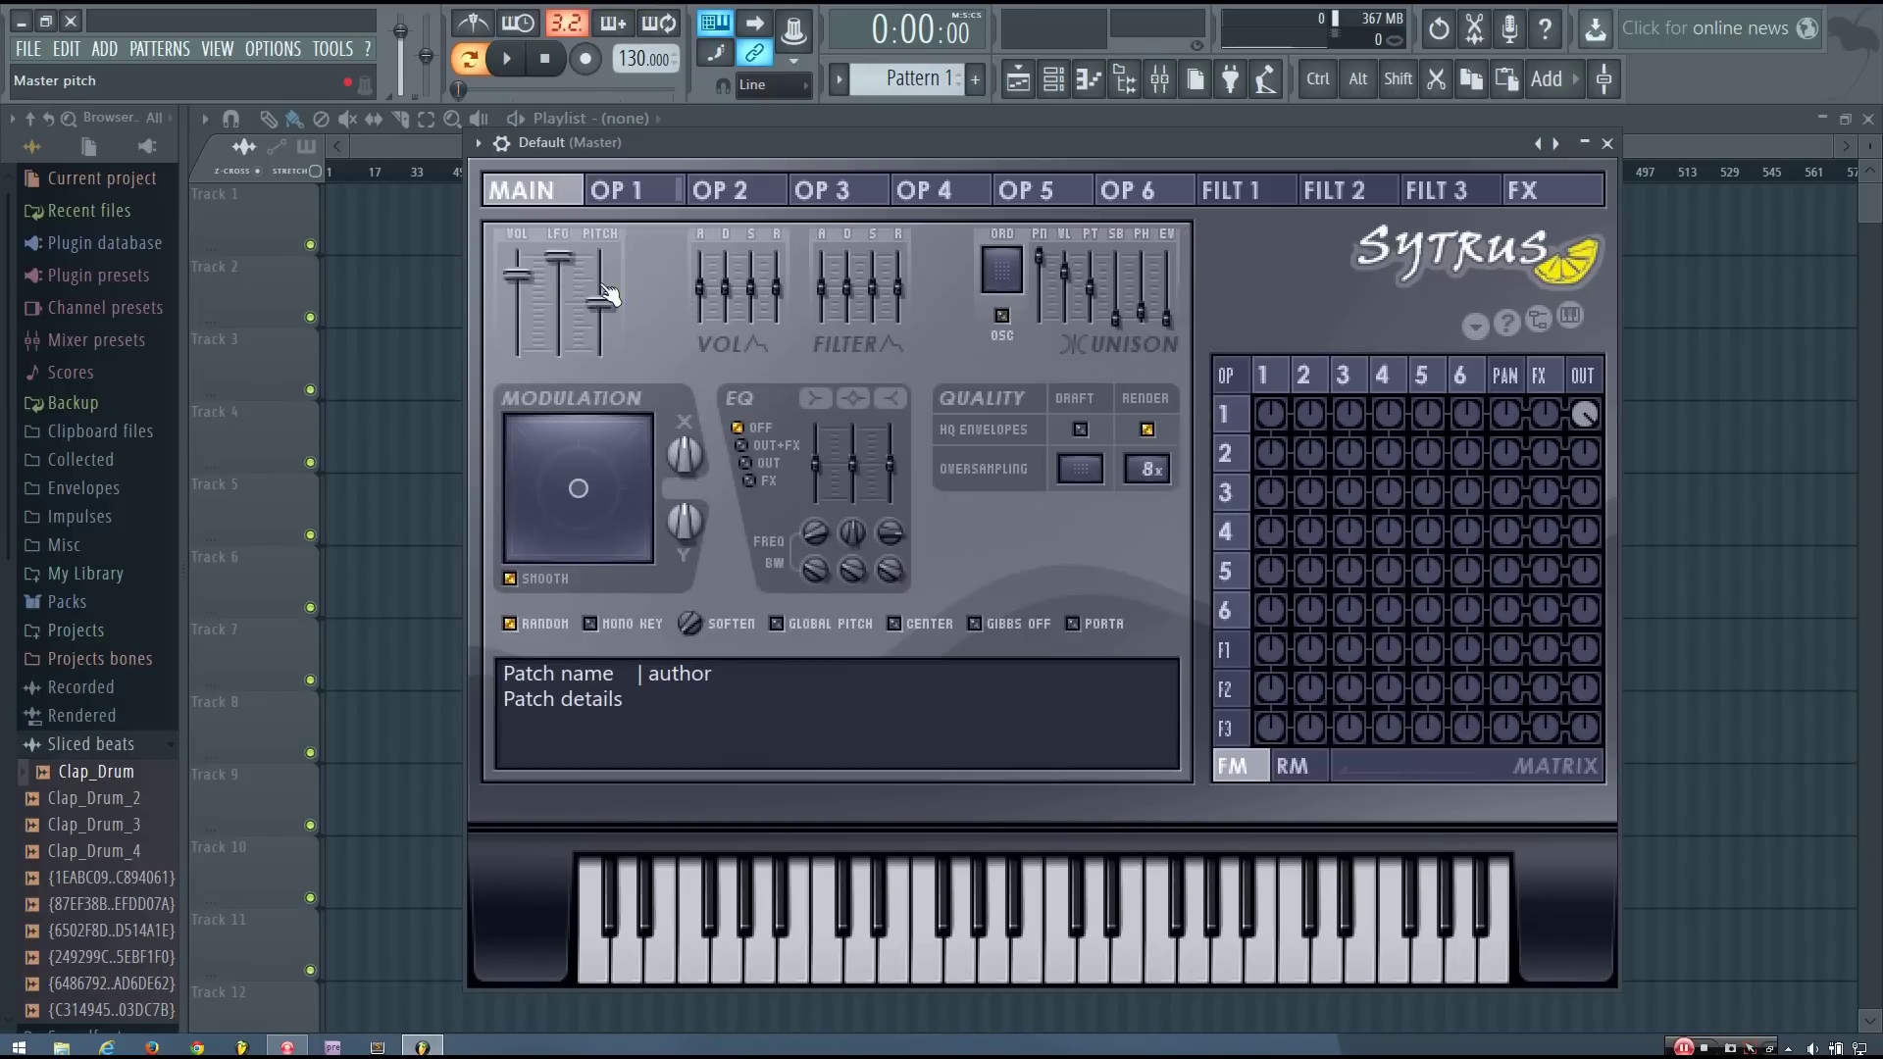
{"action": "left_click_drag", "start_coordinate": [598, 304], "coordinate": [602, 353]}
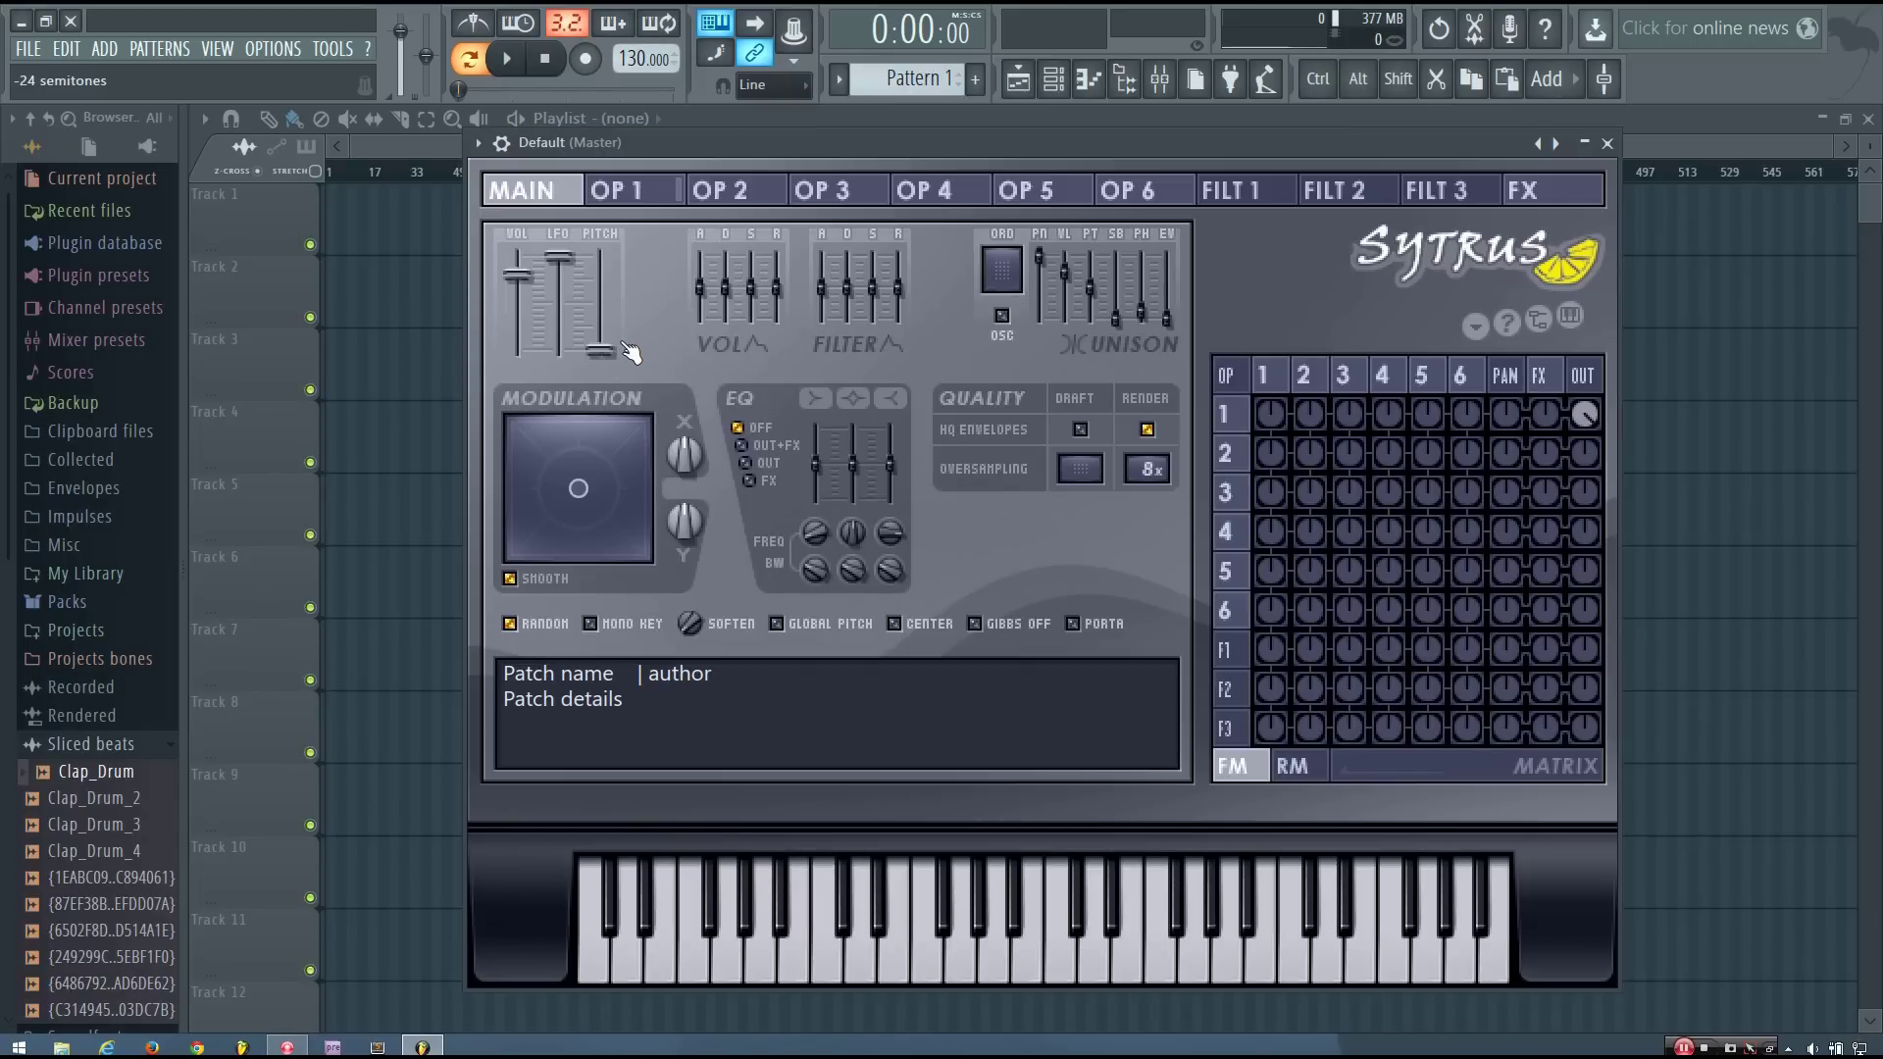
{"action": "key", "text": "v"}
{"action": "key", "text": "n"}
{"action": "key", "text": "b"}
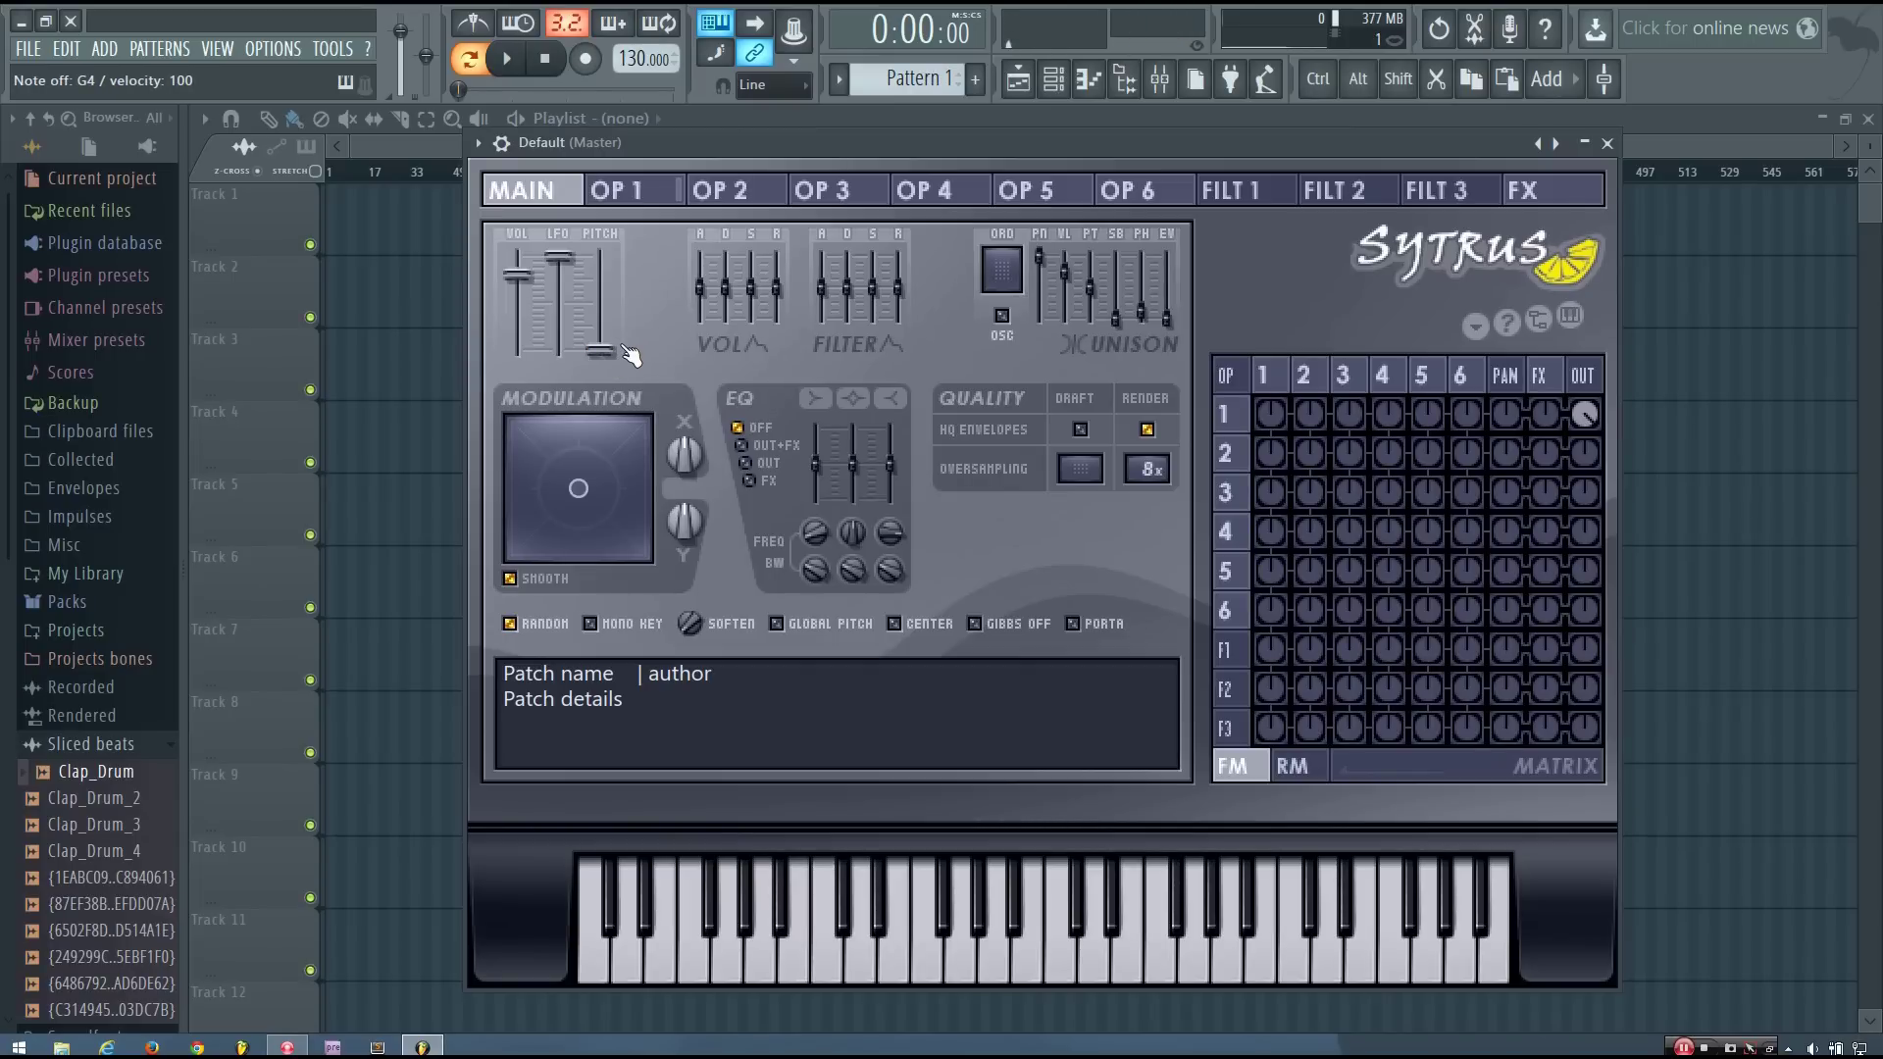
{"action": "key", "text": "n"}
{"action": "key", "text": "b"}
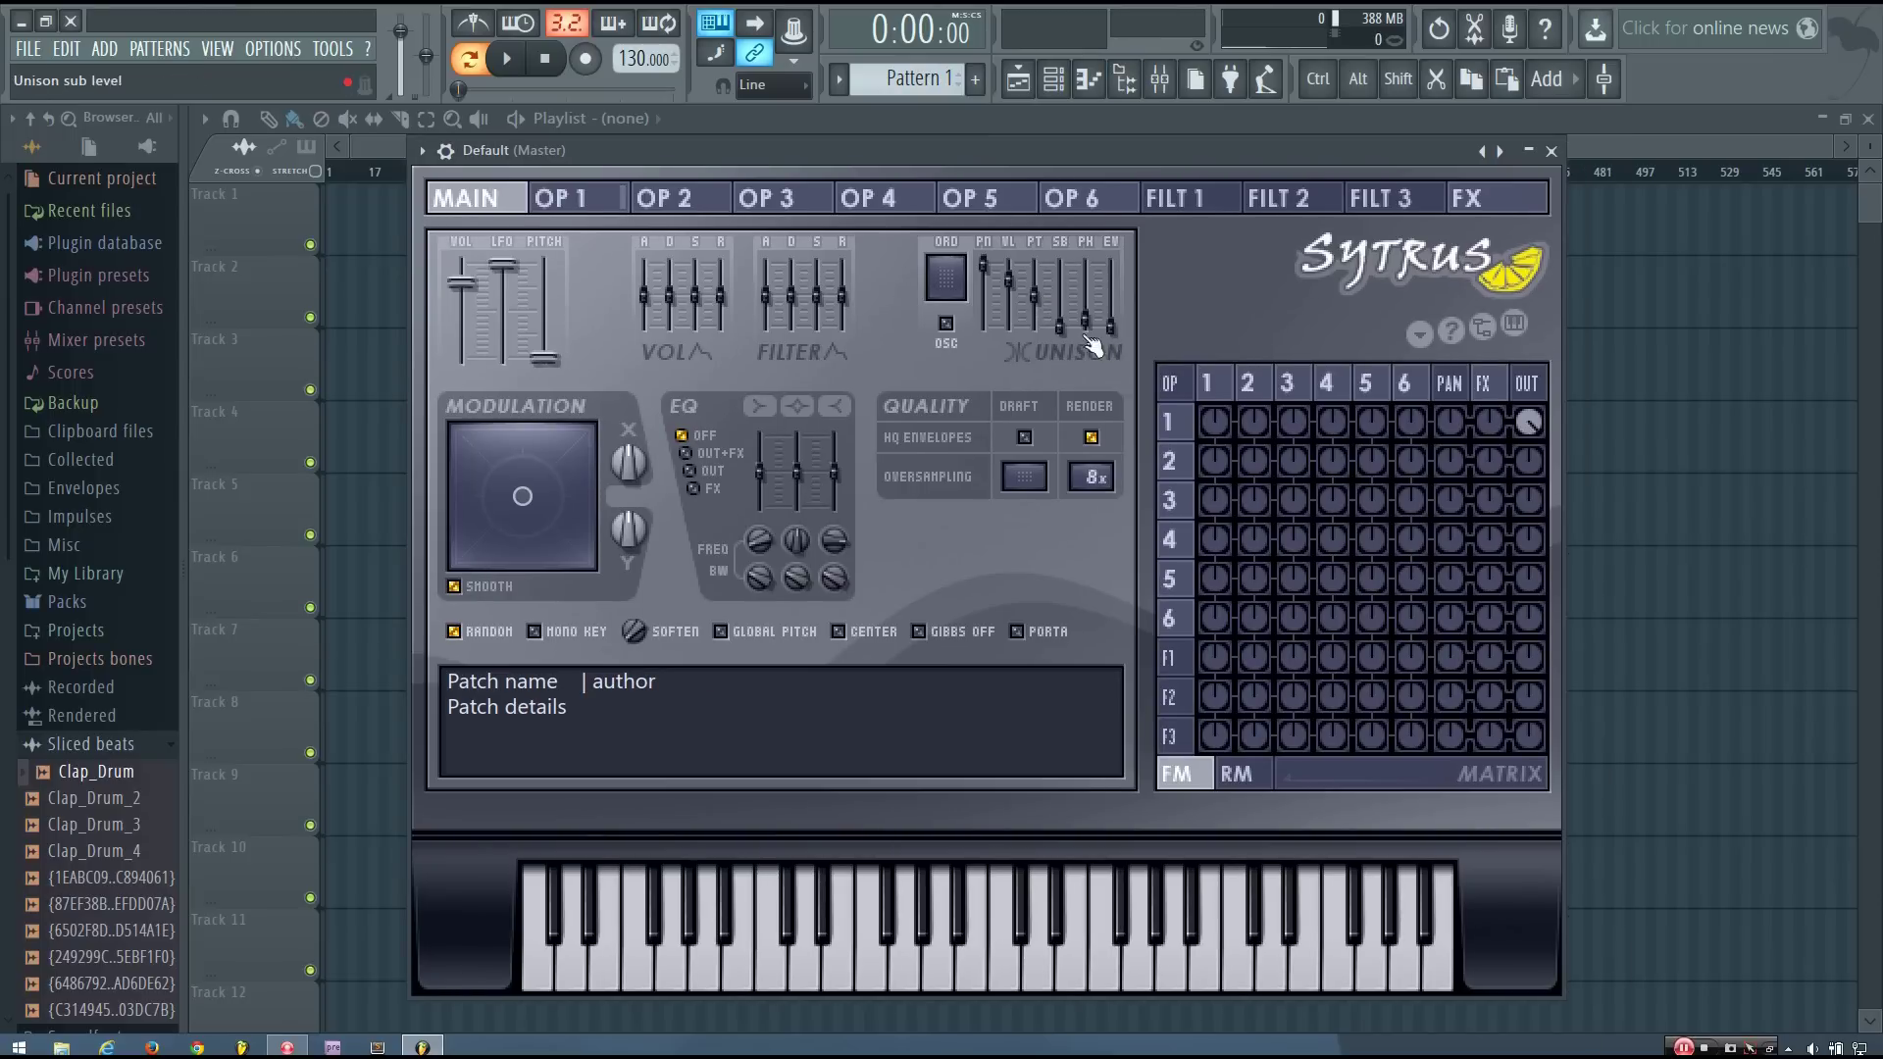
- Raise operator 2's frequency modulation of operator 1 in the matrix and play a test note
{"action": "left_click", "coordinate": [1177, 422]}
{"action": "left_click_drag", "start_coordinate": [1255, 421], "coordinate": [1255, 388]}
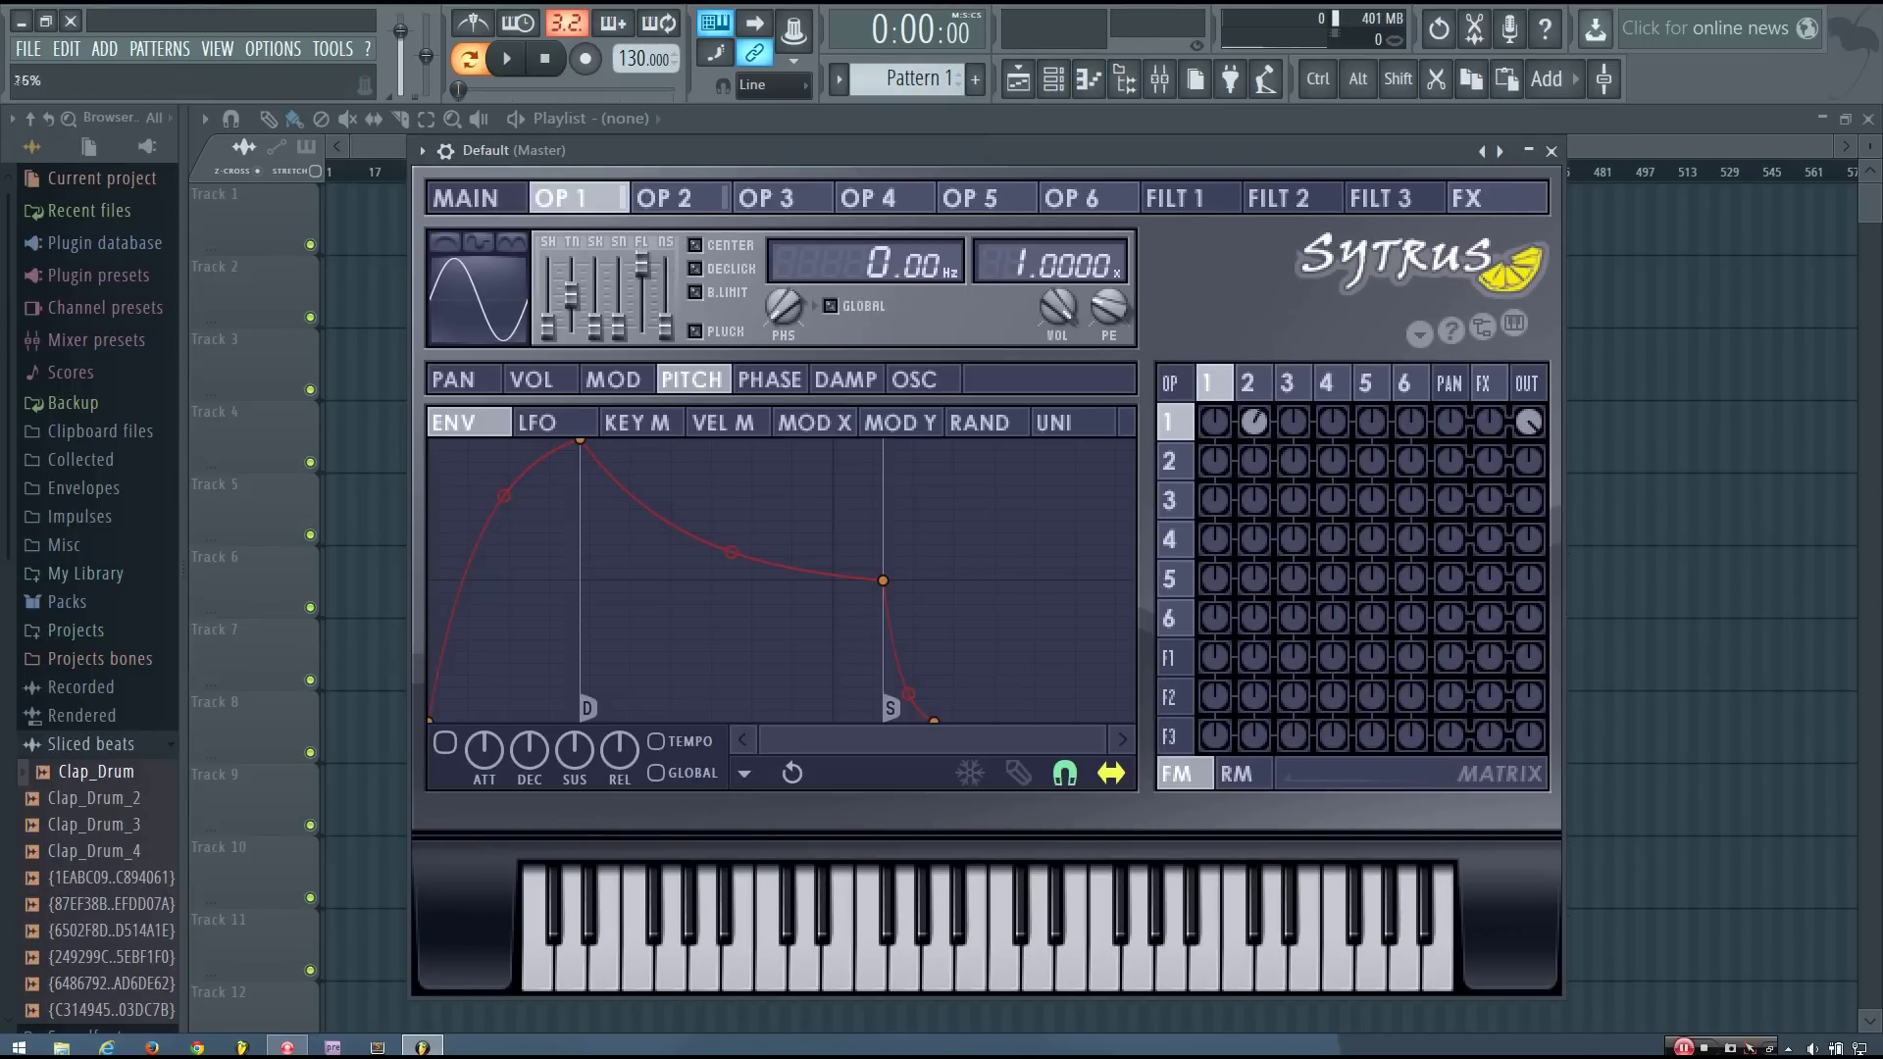
{"action": "key", "text": "b"}
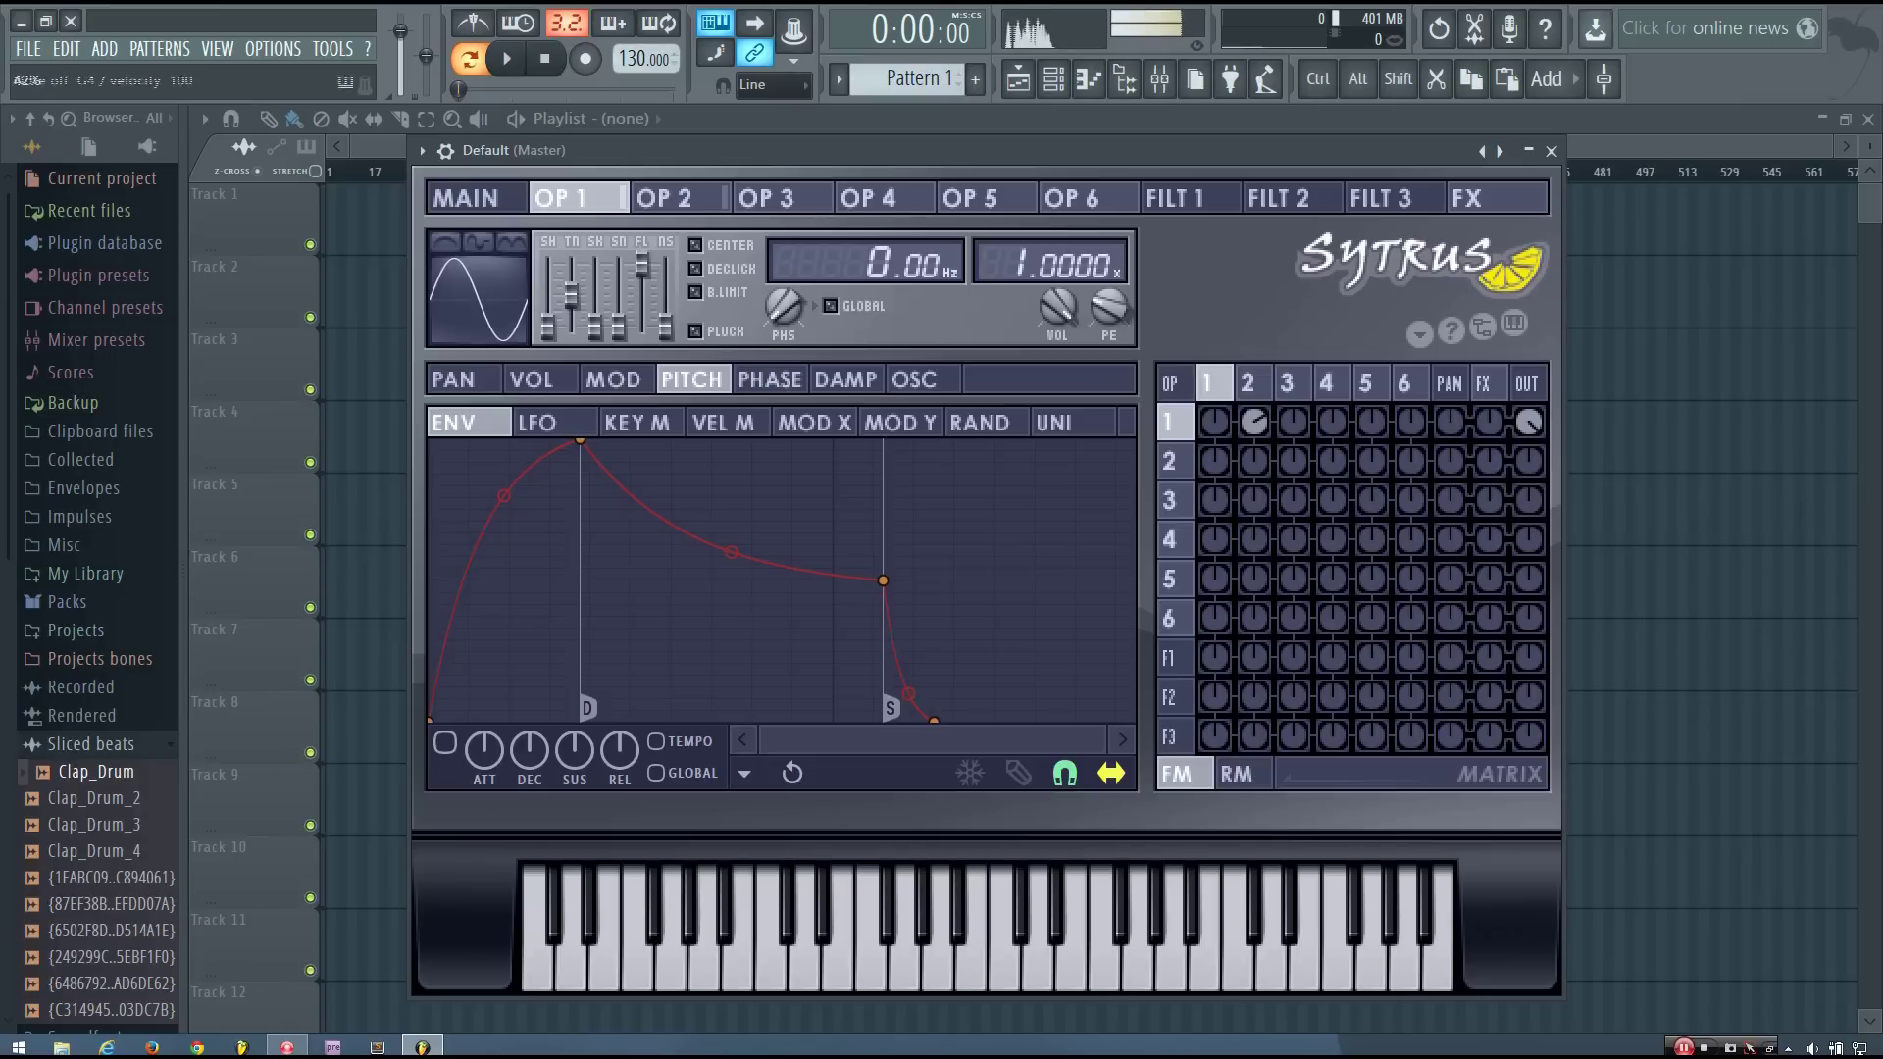
- Enable operator 2's volume envelope and shape it to start at full level, decay to zero, and sustain at zero
{"action": "left_click", "coordinate": [1173, 460]}
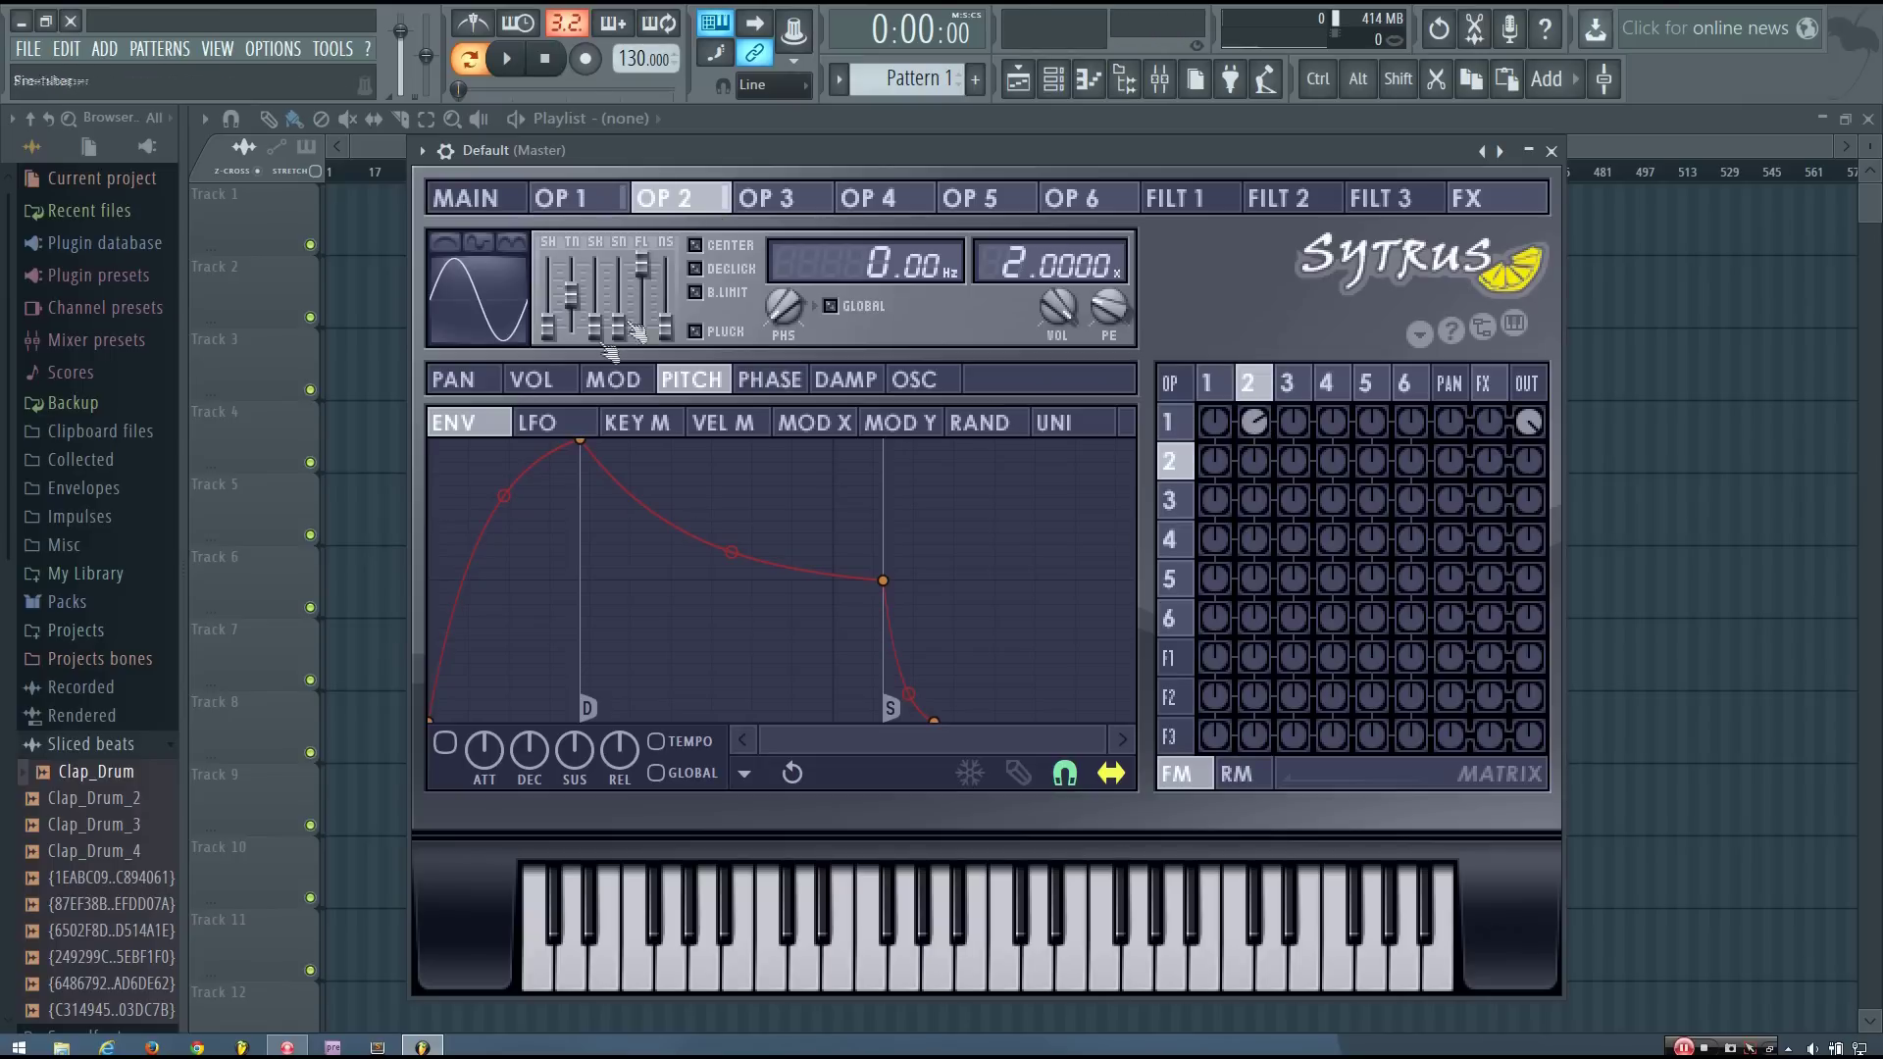
{"action": "left_click", "coordinate": [543, 382]}
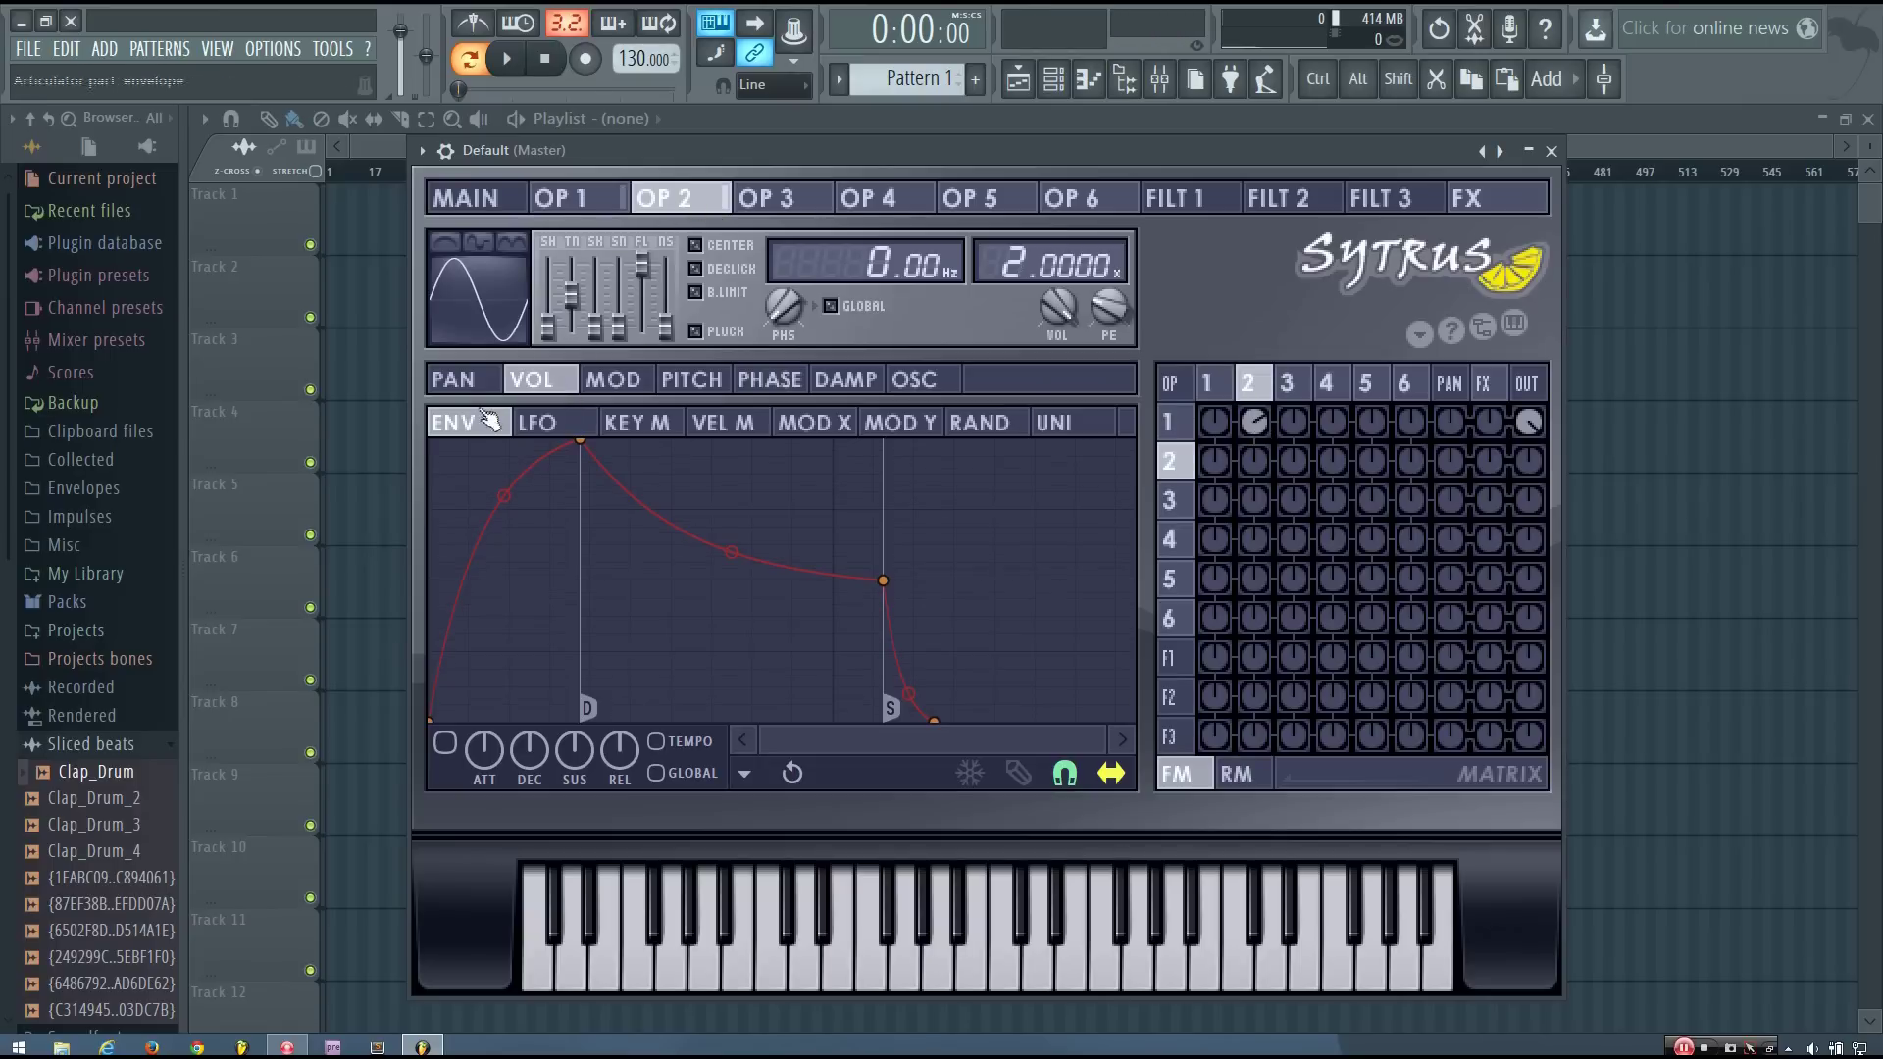
{"action": "left_click", "coordinate": [444, 742]}
{"action": "left_click_drag", "start_coordinate": [431, 721], "coordinate": [432, 443]}
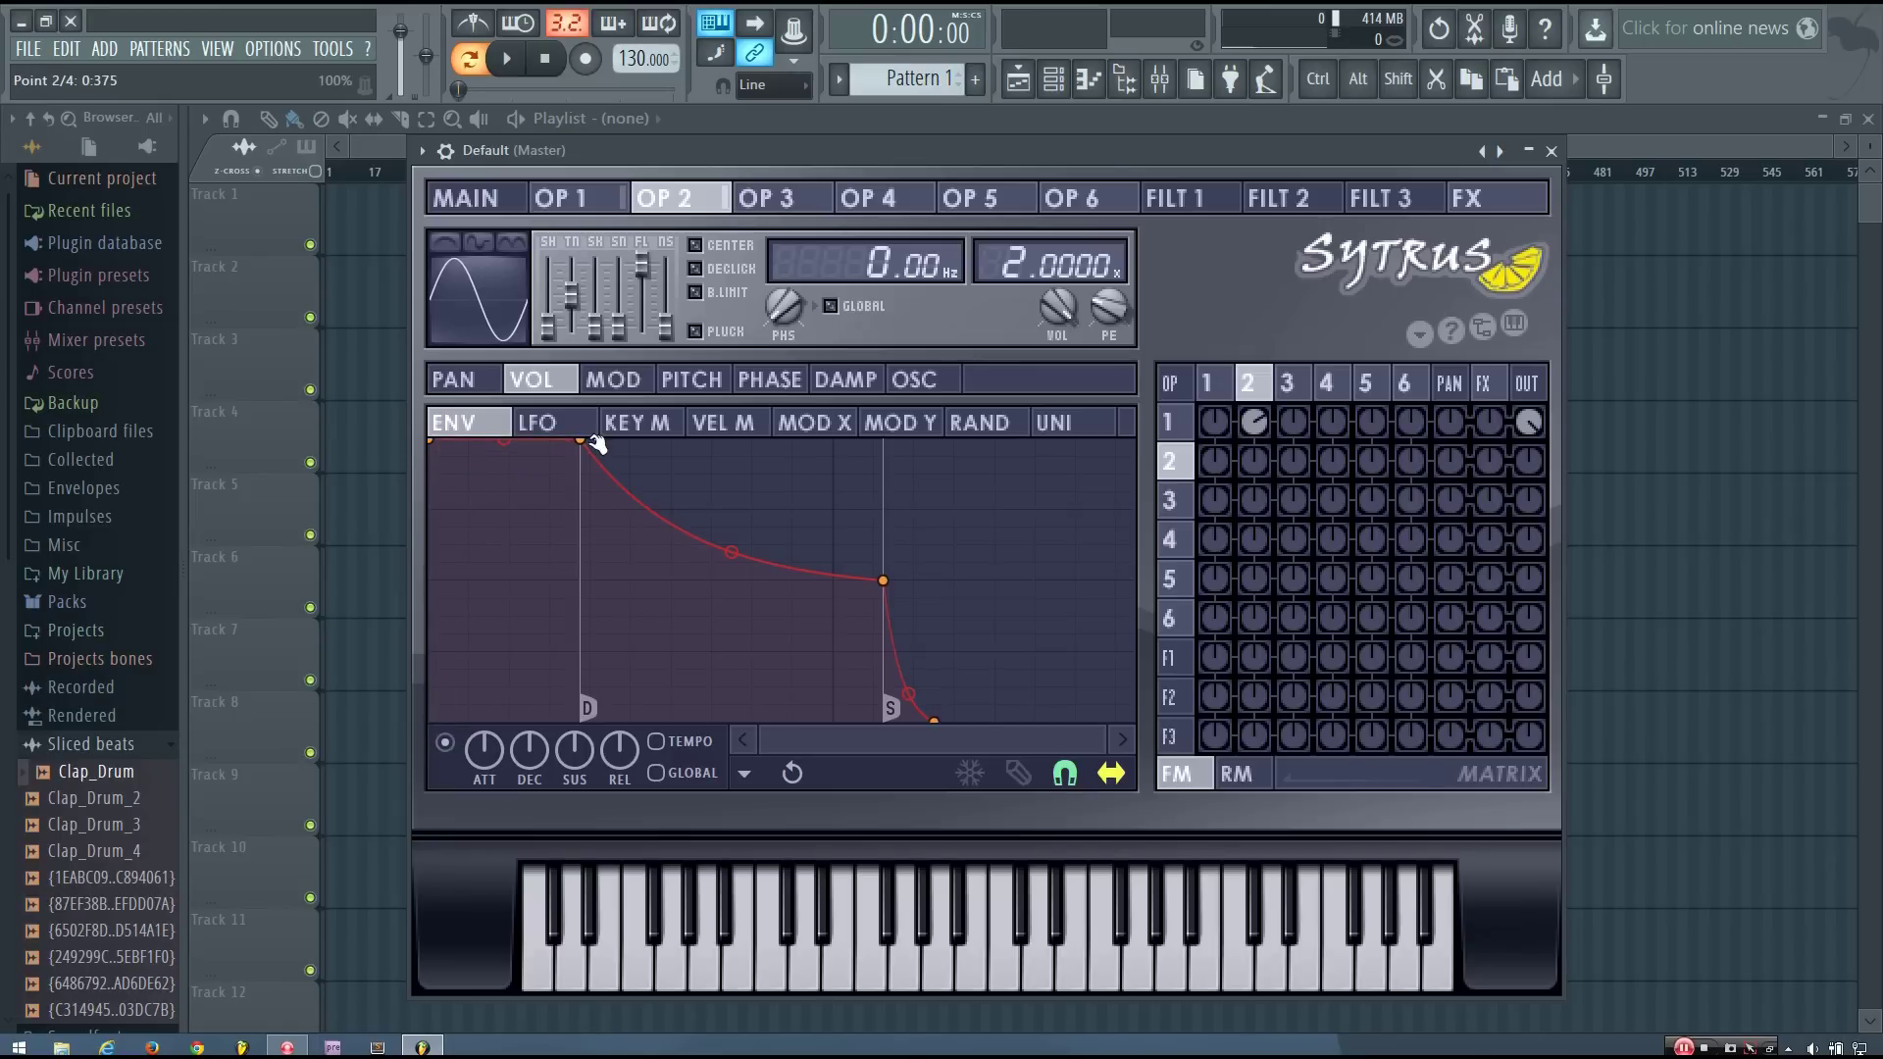
{"action": "left_click_drag", "start_coordinate": [580, 441], "coordinate": [624, 756]}
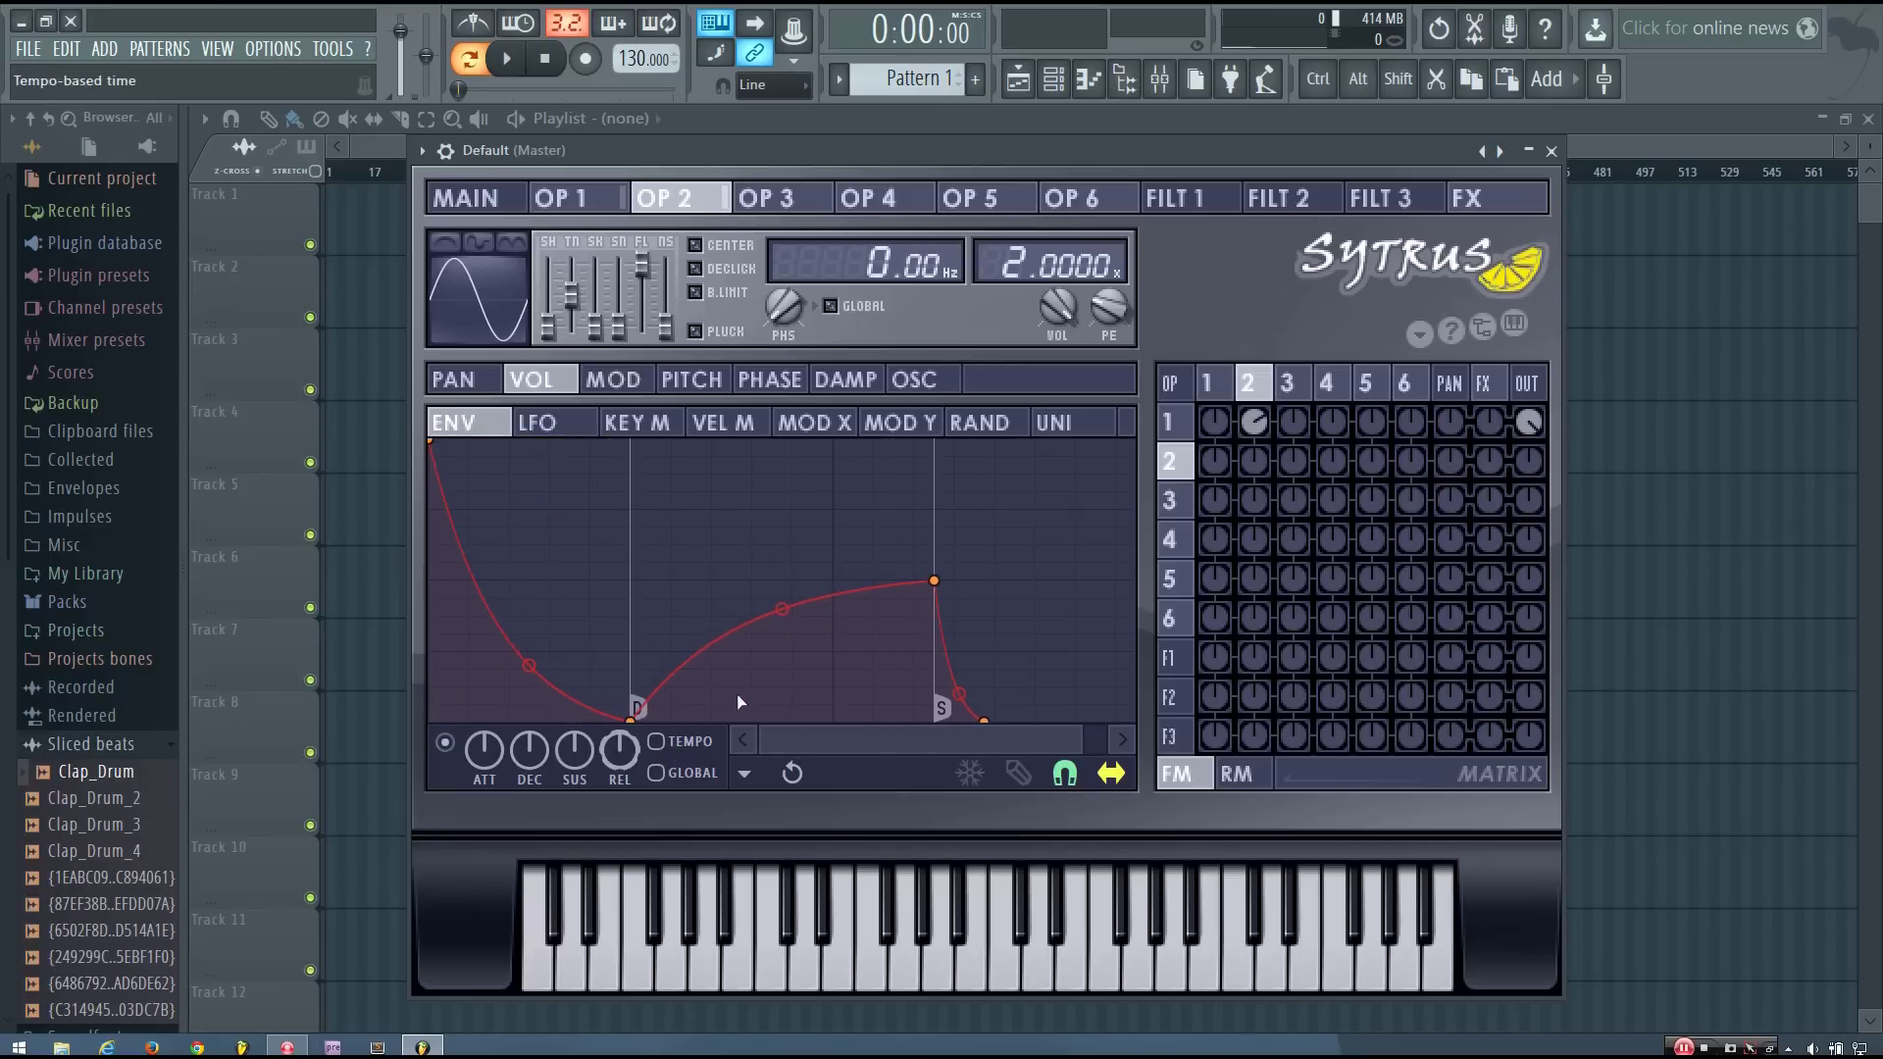
{"action": "left_click_drag", "start_coordinate": [934, 581], "coordinate": [908, 731]}
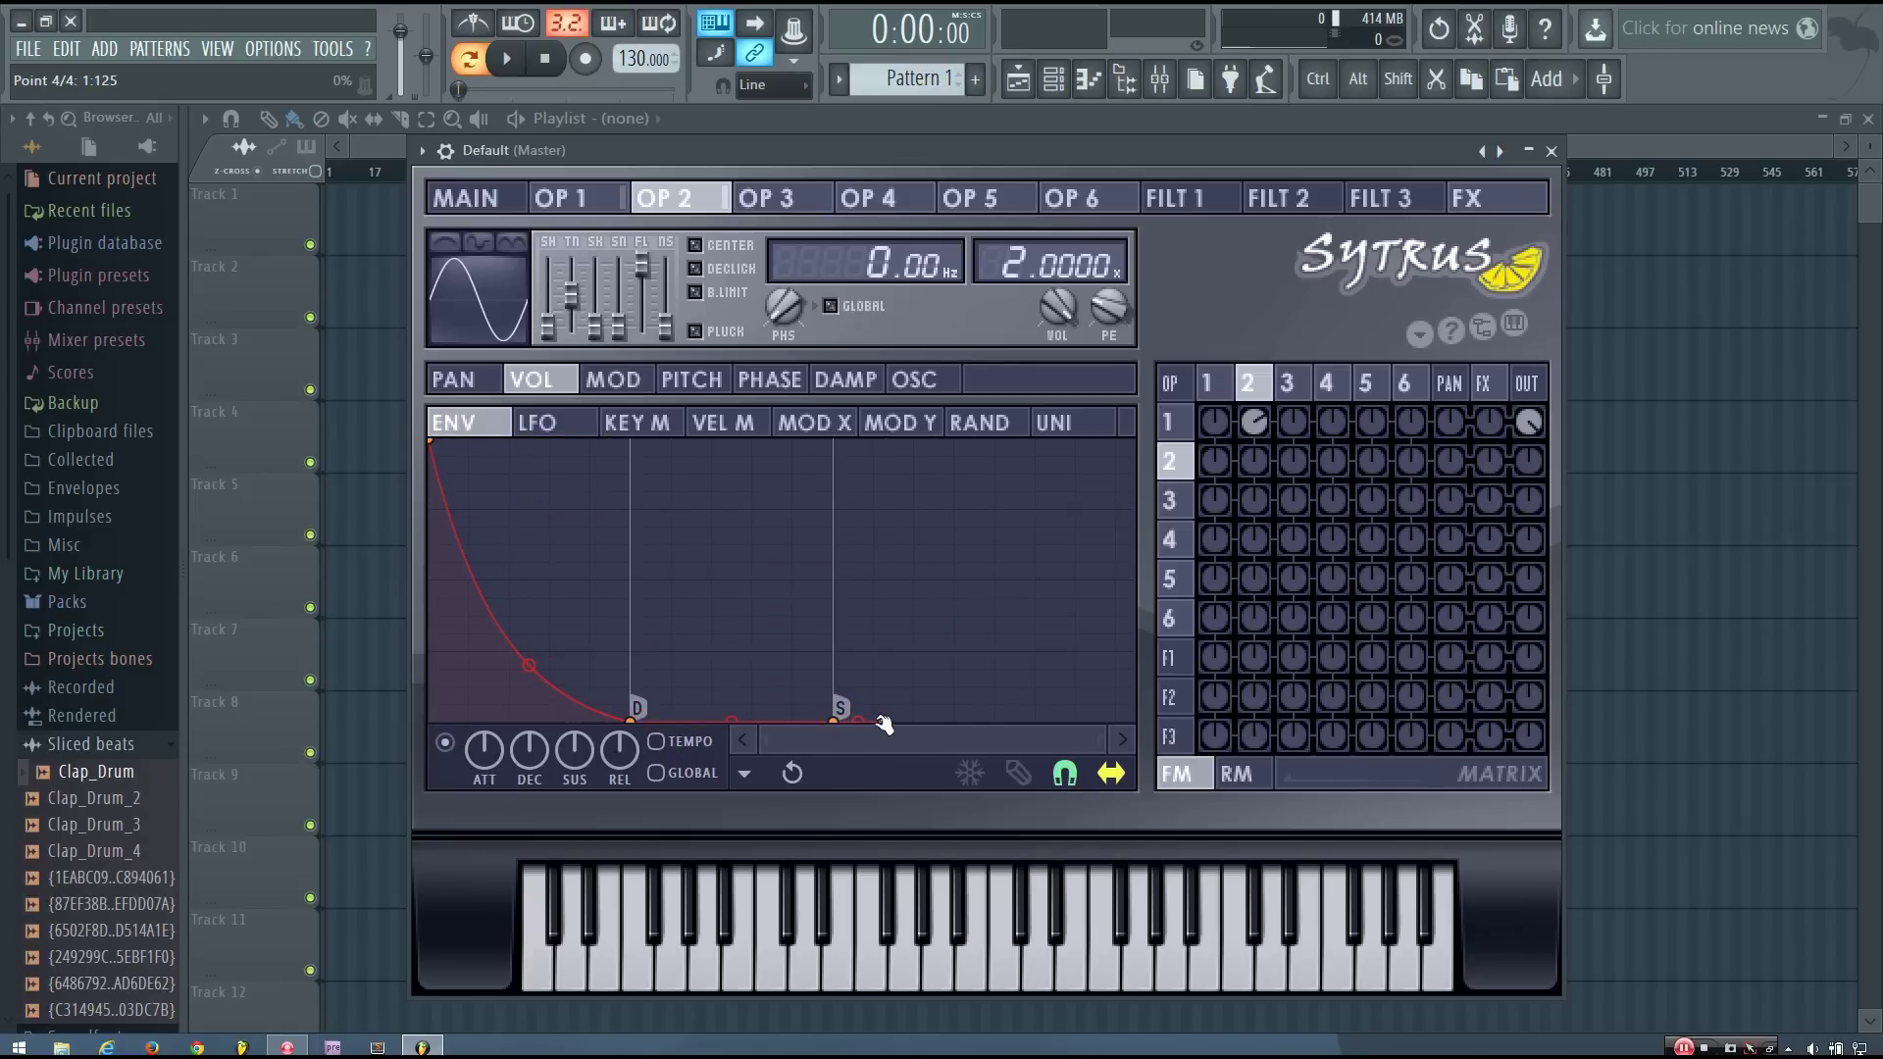
- Delete the final release point of operator 2's volume envelope and shorten its initial decay
{"action": "right_click", "coordinate": [884, 722]}
{"action": "left_click", "coordinate": [901, 708]}
{"action": "left_click_drag", "start_coordinate": [633, 721], "coordinate": [610, 721]}
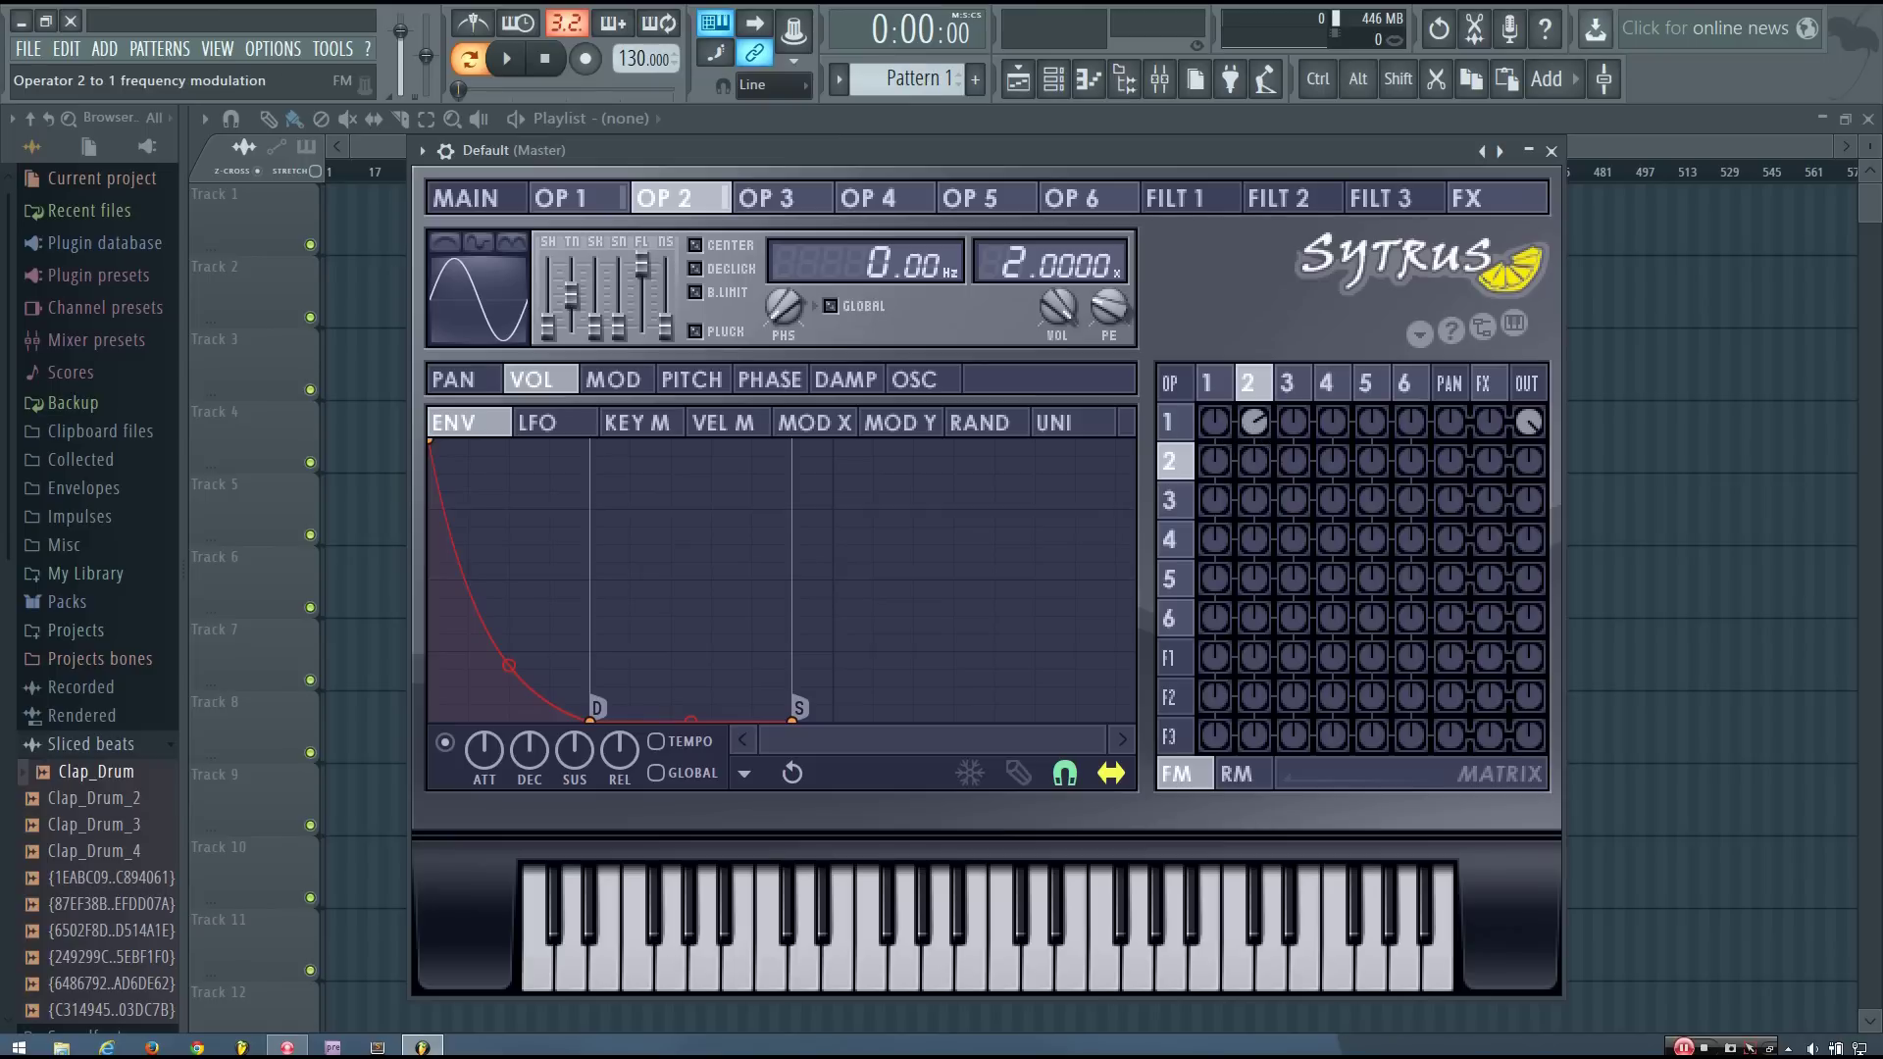
- Fine-tune the amount of operator 2's frequency modulation of operator 1 while playing test notes
{"action": "left_click_drag", "start_coordinate": [1253, 421], "coordinate": [1265, 400]}
{"action": "left_click", "coordinate": [1263, 421]}
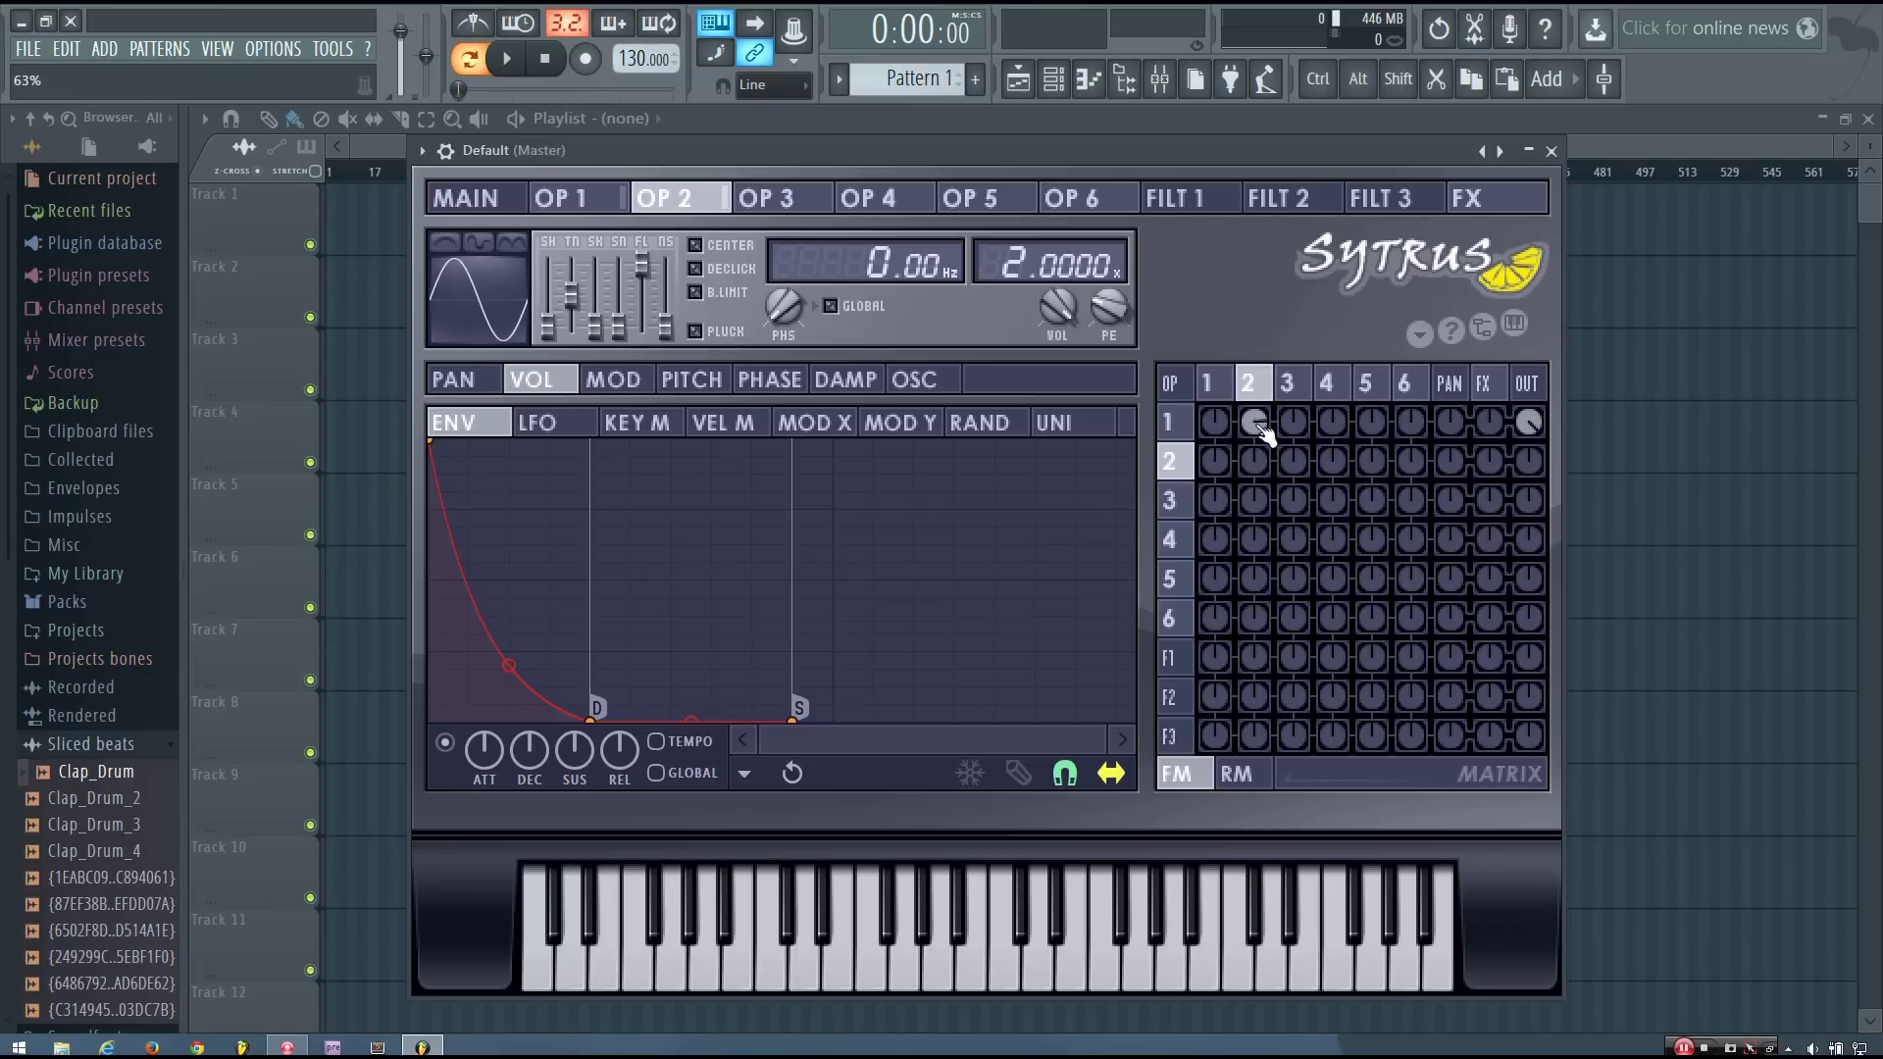
{"action": "key", "text": "b"}
{"action": "key", "text": "b"}
{"action": "key", "text": "b"}
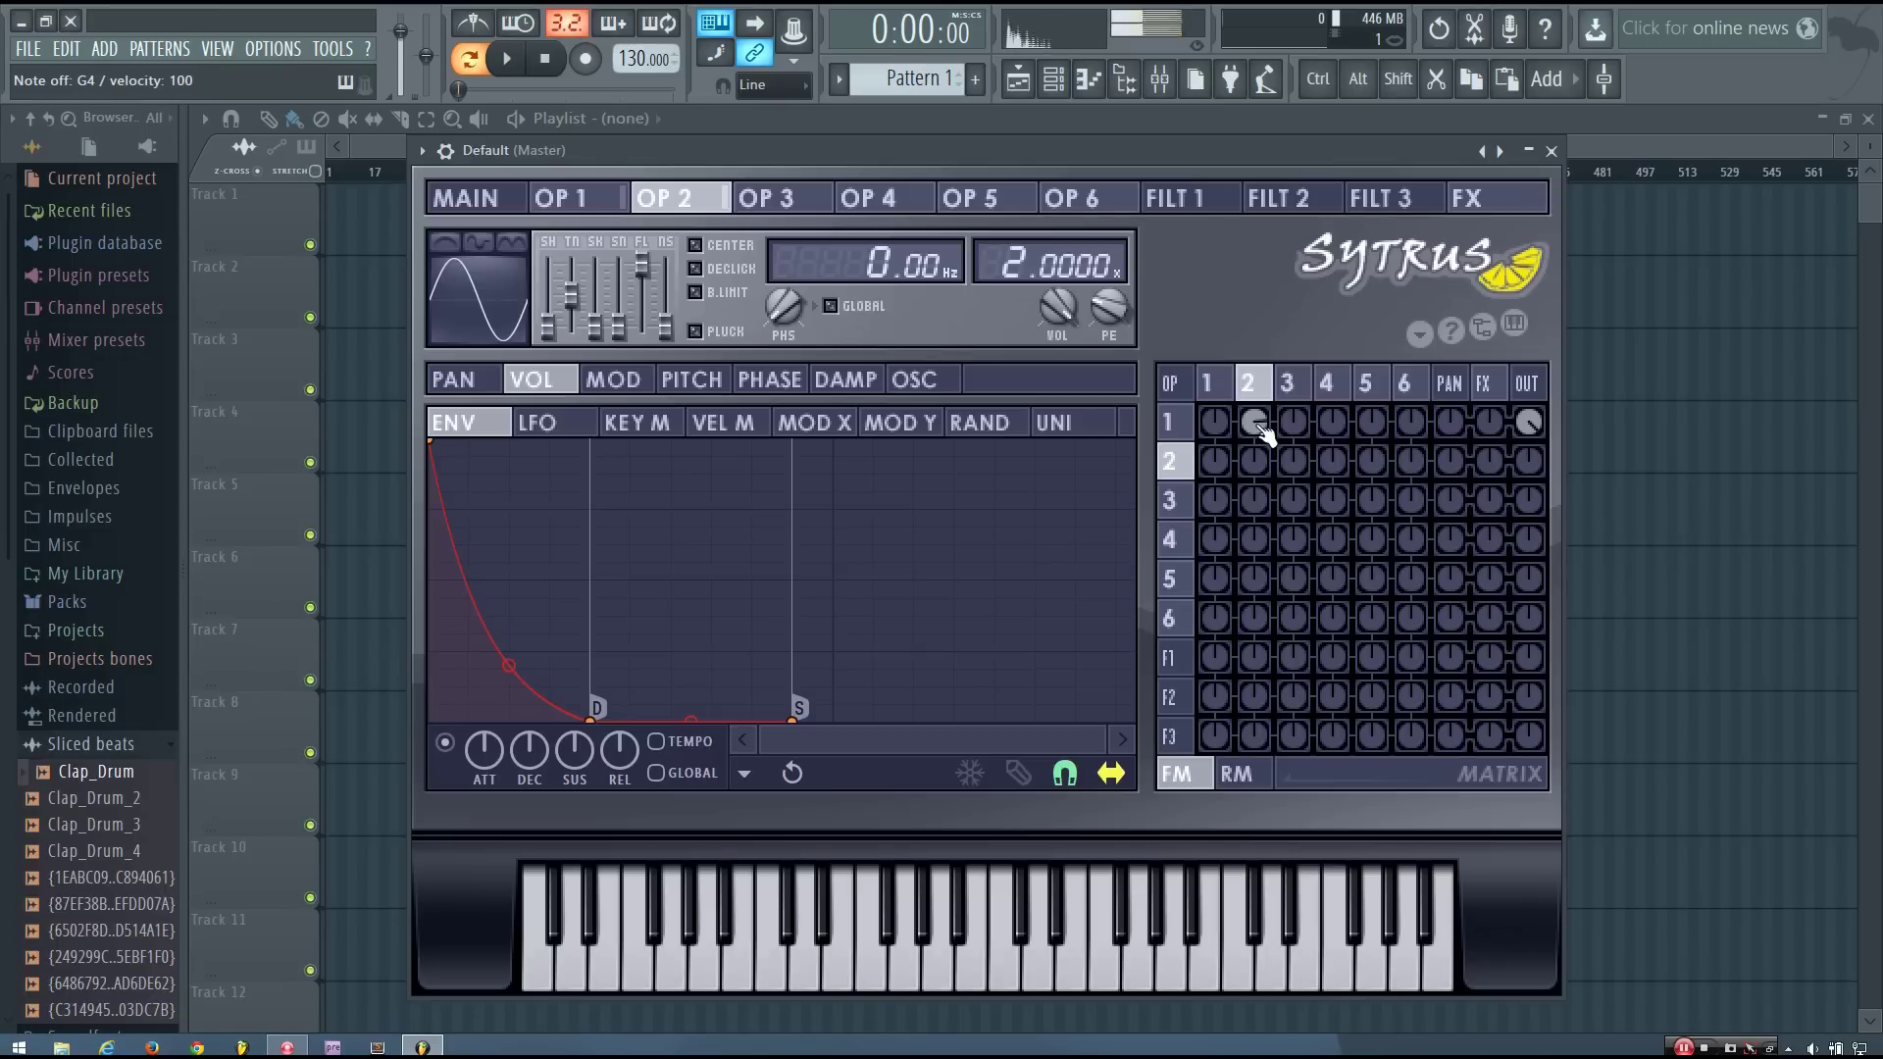
{"action": "left_click_drag", "start_coordinate": [1258, 425], "coordinate": [1259, 427]}
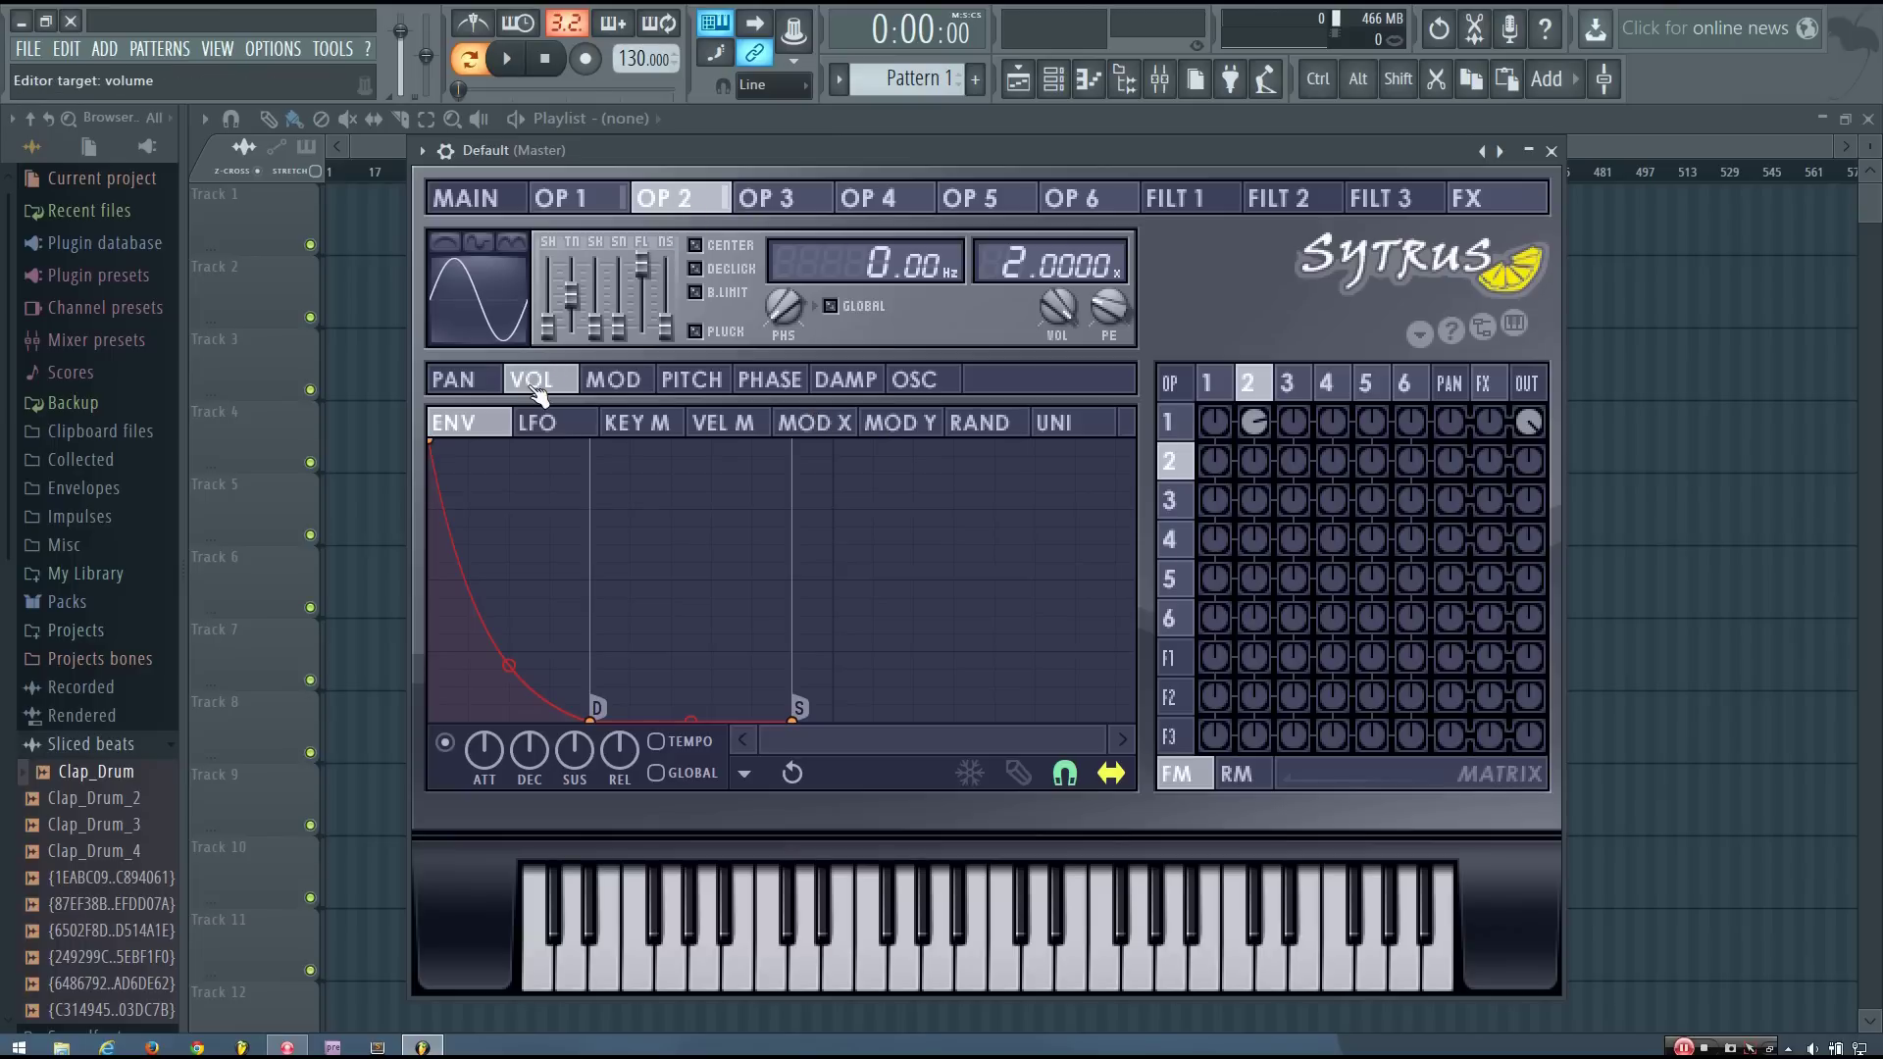
- Map operator 2's volume to modulation X as a straight ramp from zero to full level
{"action": "left_click", "coordinate": [817, 426]}
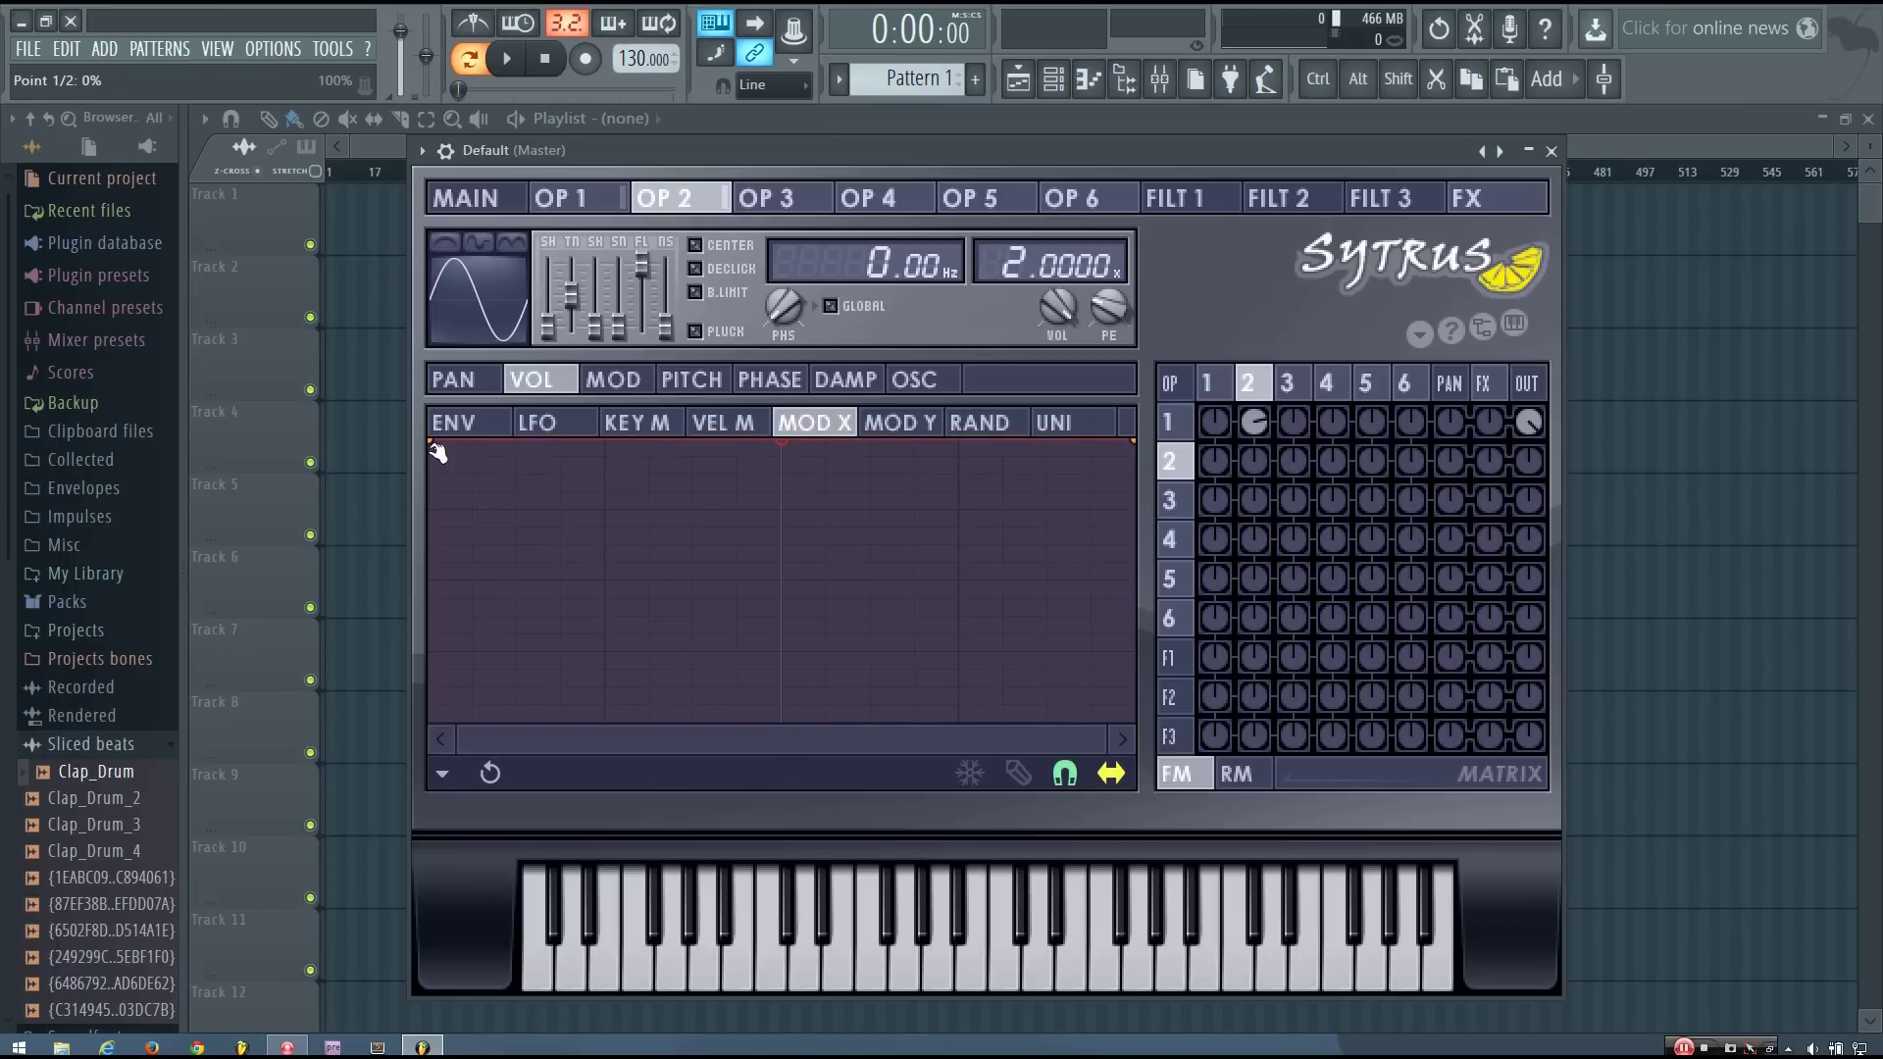
{"action": "left_click_drag", "start_coordinate": [435, 443], "coordinate": [429, 725]}
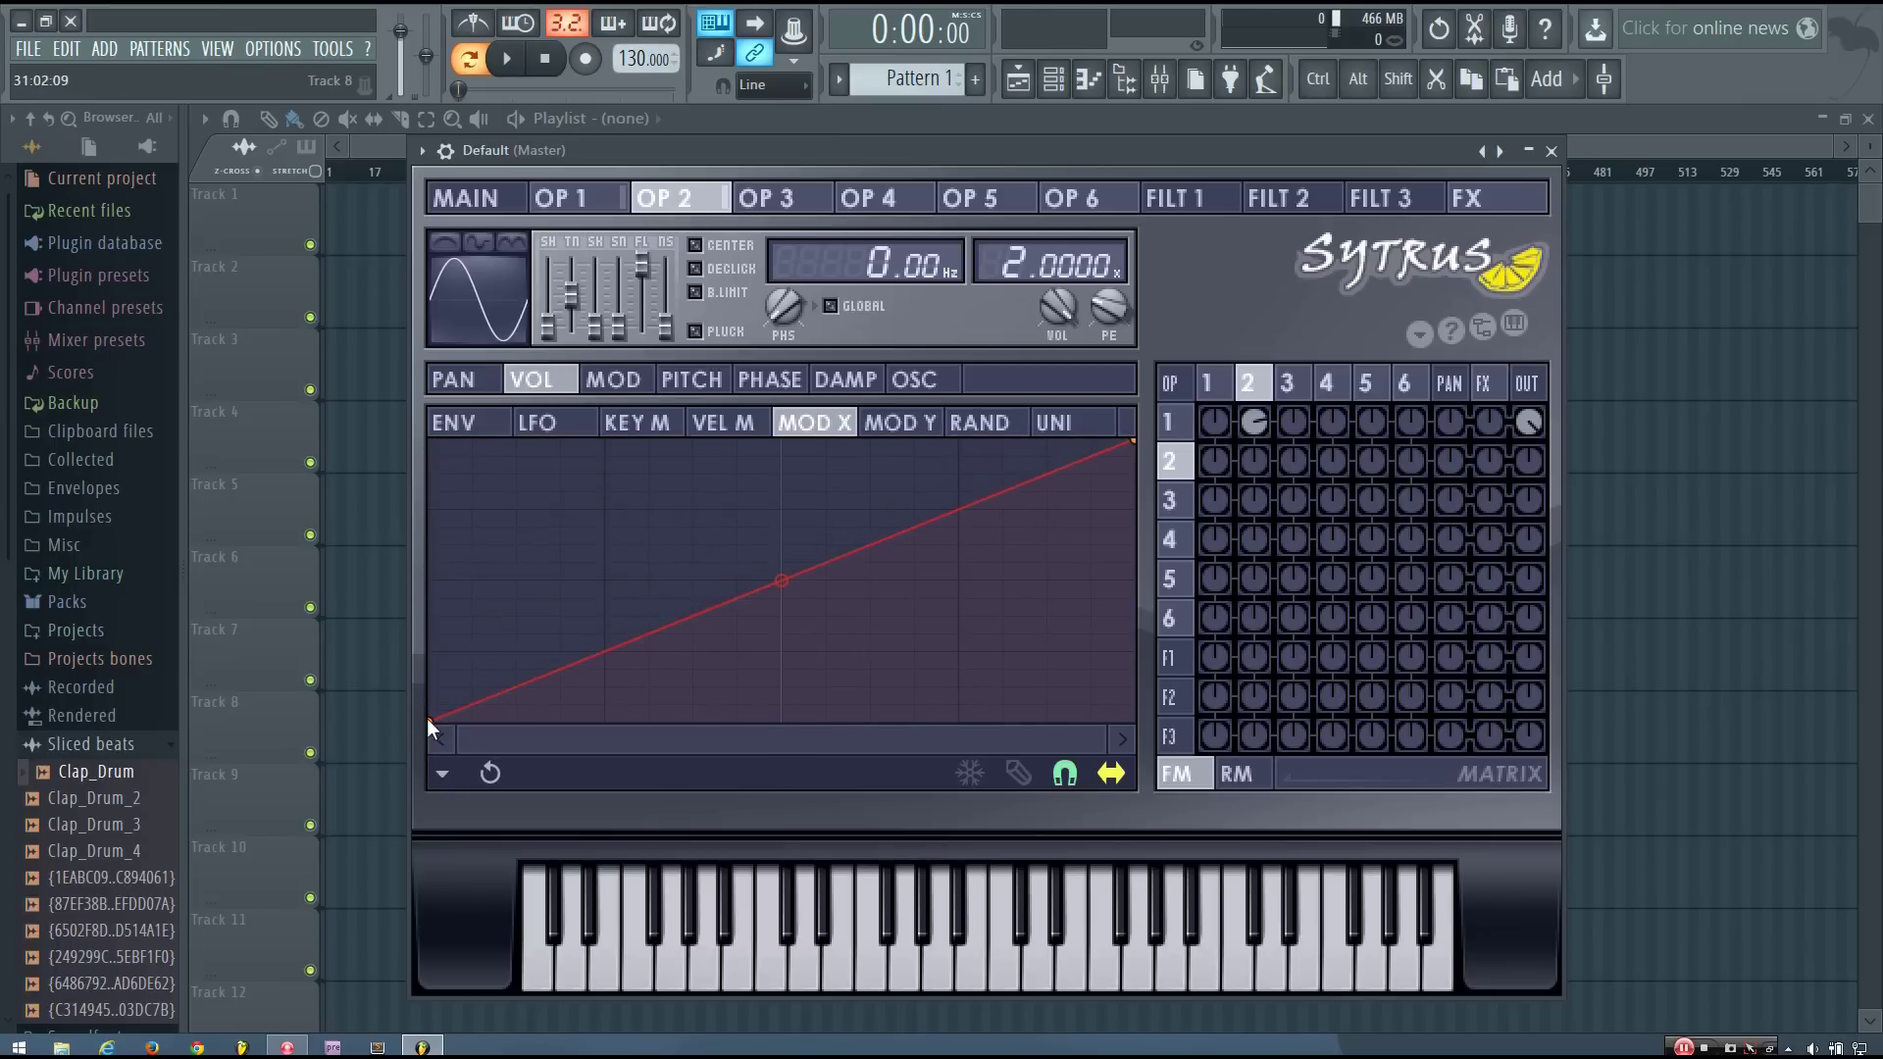
- Sweep modulation X through its range to test its effect on operator 2's volume, leaving it at 0%
{"action": "left_click", "coordinate": [510, 208]}
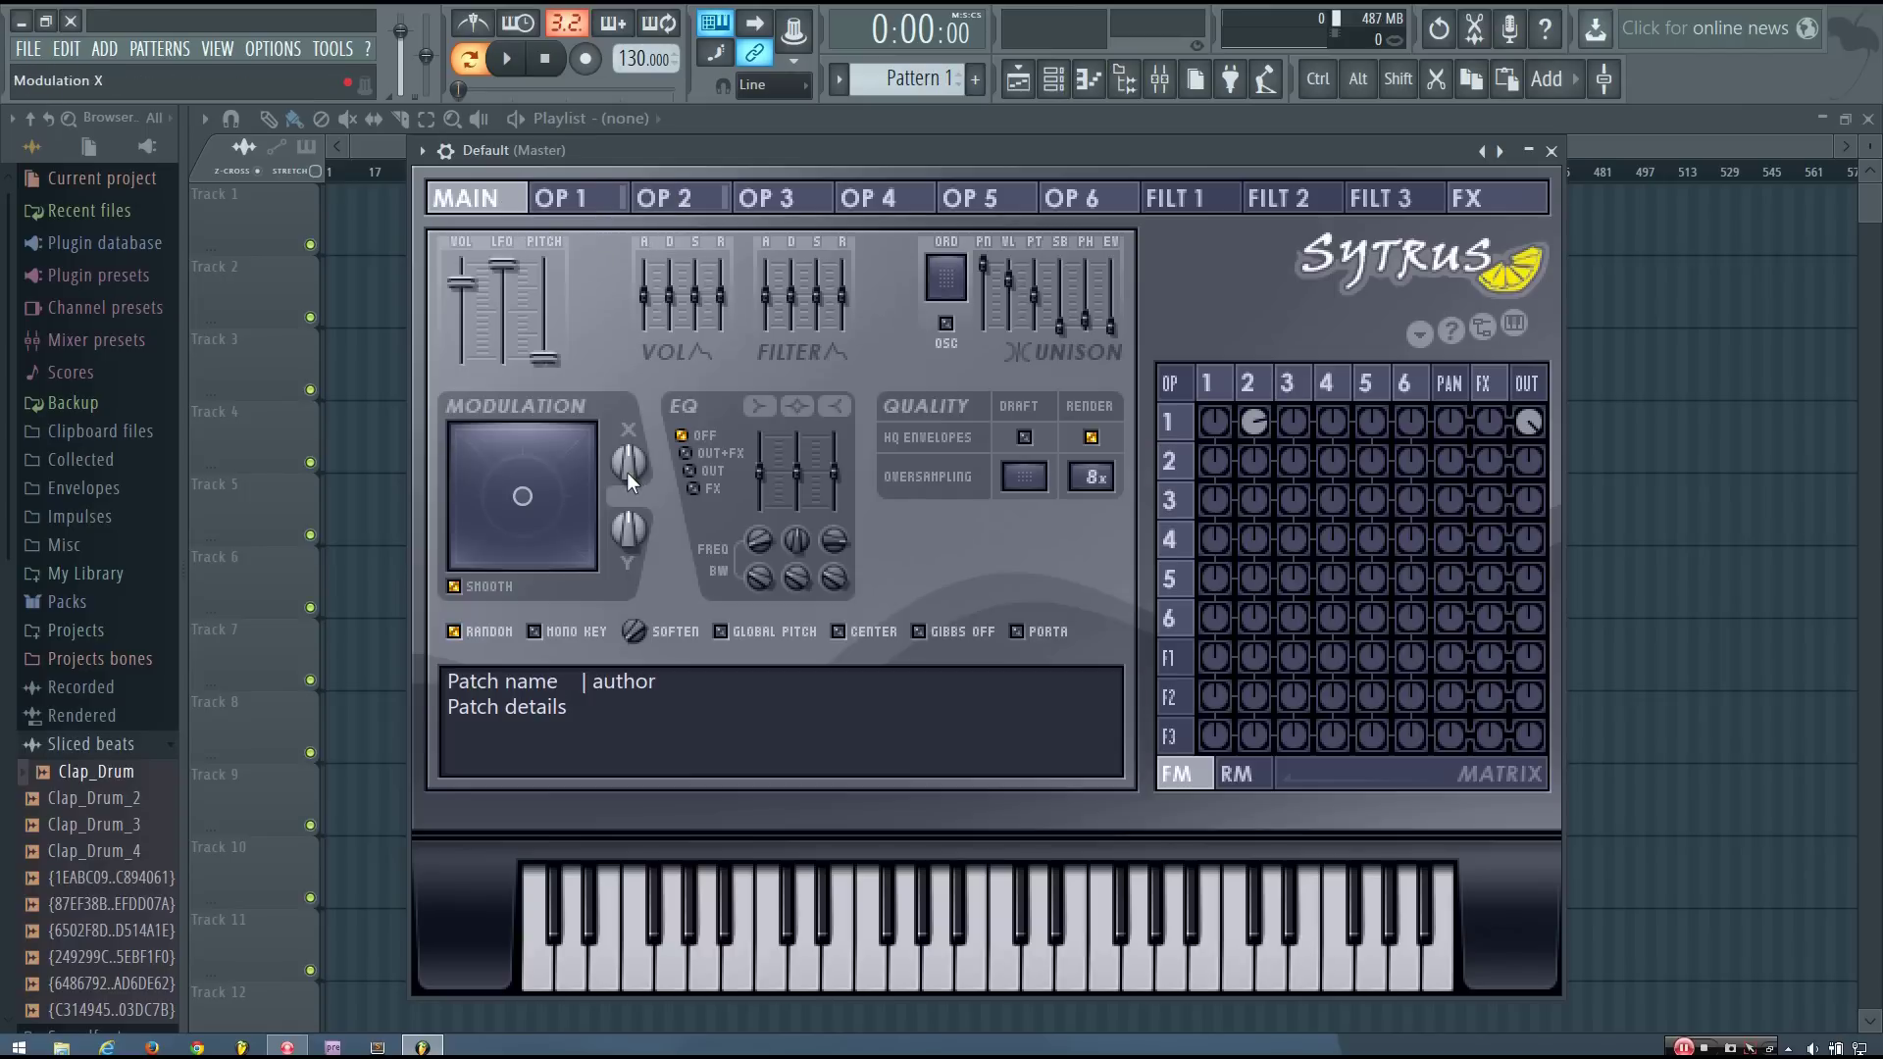
{"action": "left_click_drag", "start_coordinate": [627, 459], "coordinate": [683, 535]}
{"action": "left_click_drag", "start_coordinate": [629, 463], "coordinate": [628, 396]}
{"action": "mouse_move", "coordinate": [638, 486]}
{"action": "left_mouse_down"}
{"action": "mouse_move", "coordinate": [639, 521]}
{"action": "mouse_move", "coordinate": [638, 474]}
{"action": "mouse_move", "coordinate": [638, 502]}
{"action": "left_mouse_up"}
{"action": "left_click", "coordinate": [700, 199]}
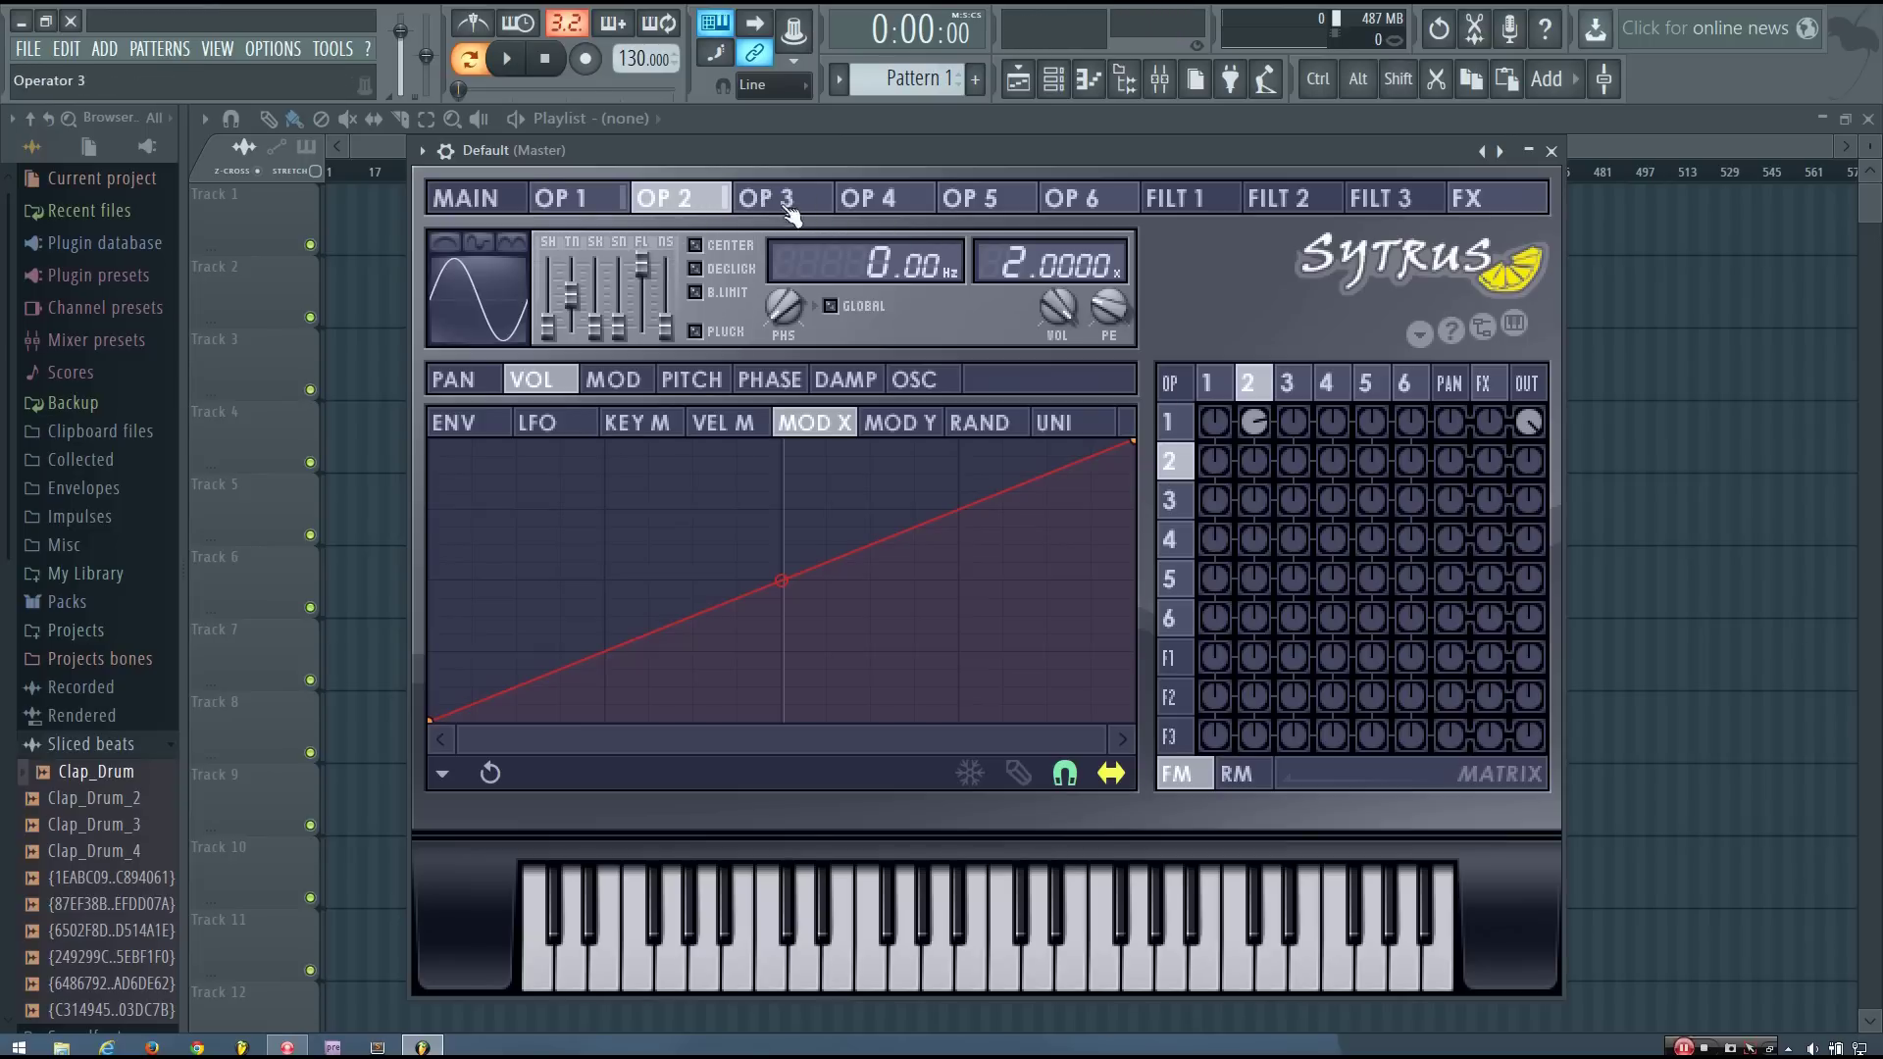
{"action": "left_click", "coordinate": [469, 199]}
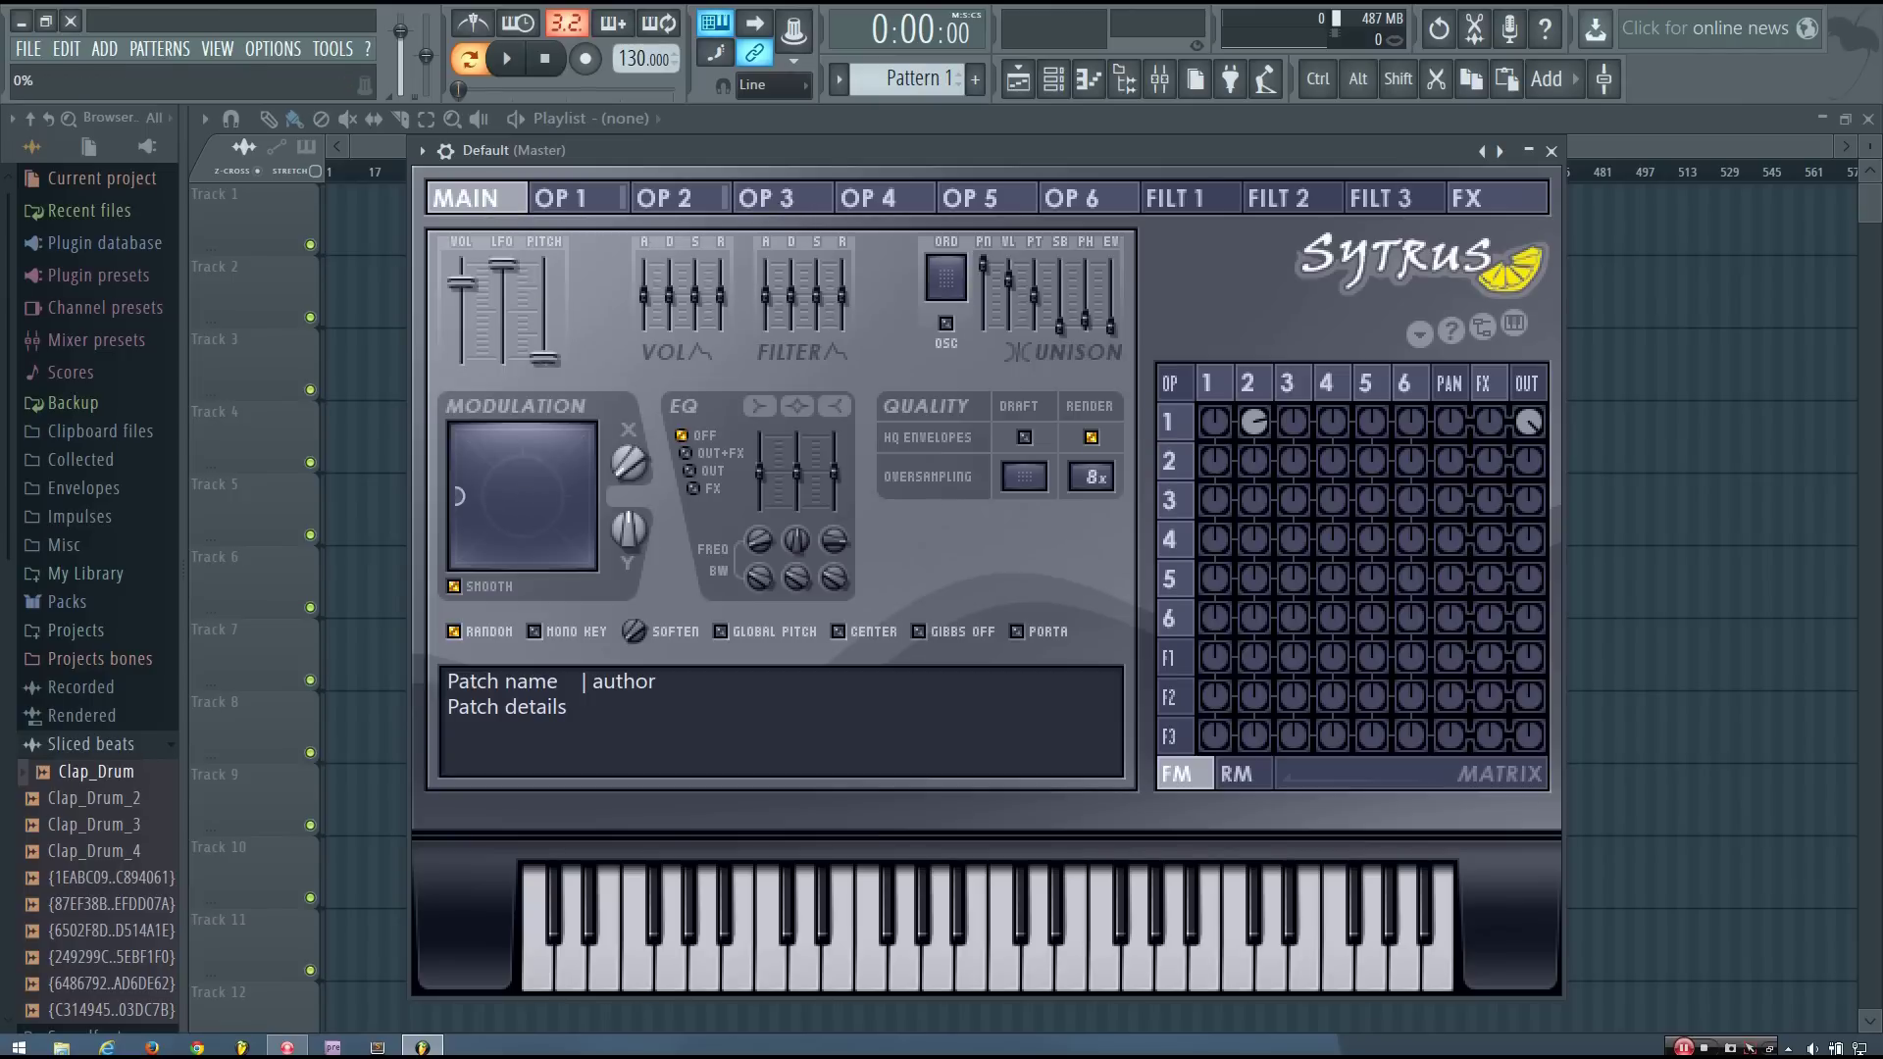
- Set operator 3 to frequency-modulate operator 1 in the matrix, with operator 3's frequency ratio at 1.0000
{"action": "left_click", "coordinate": [788, 198]}
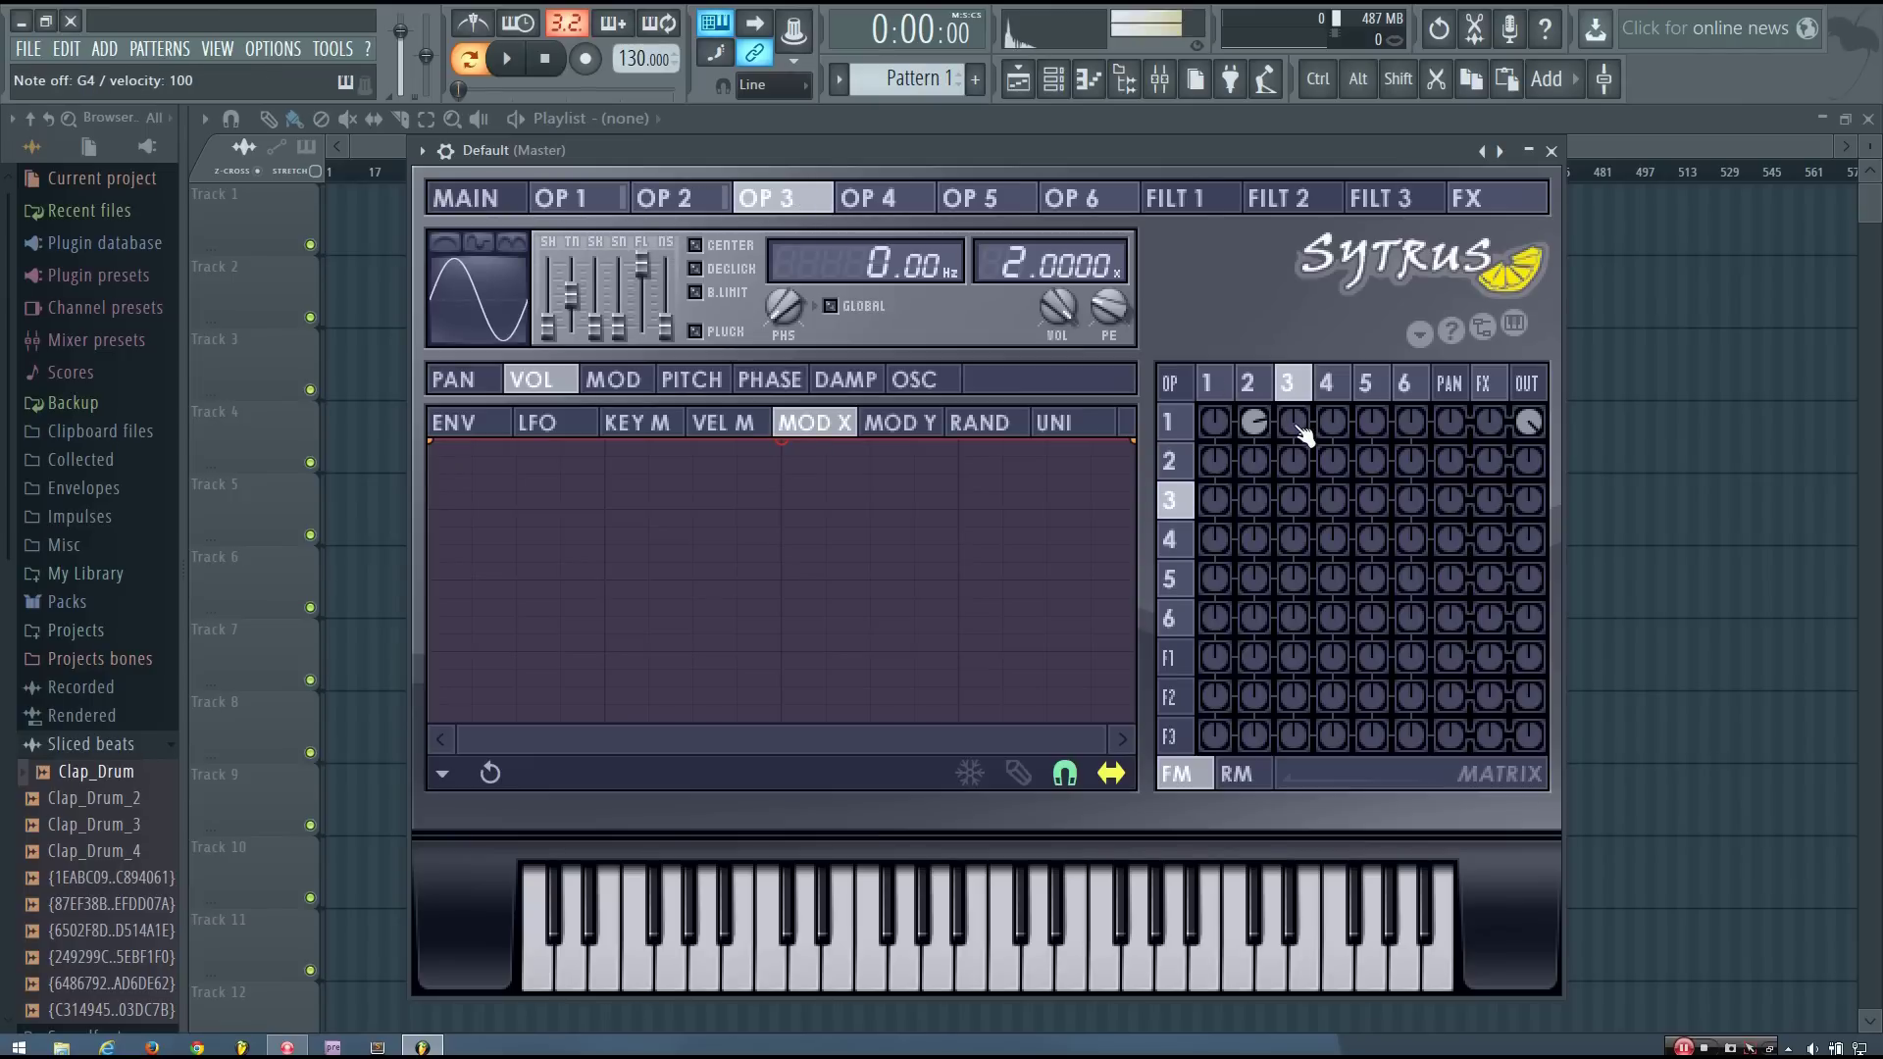
{"action": "left_click_drag", "start_coordinate": [1302, 435], "coordinate": [1302, 397]}
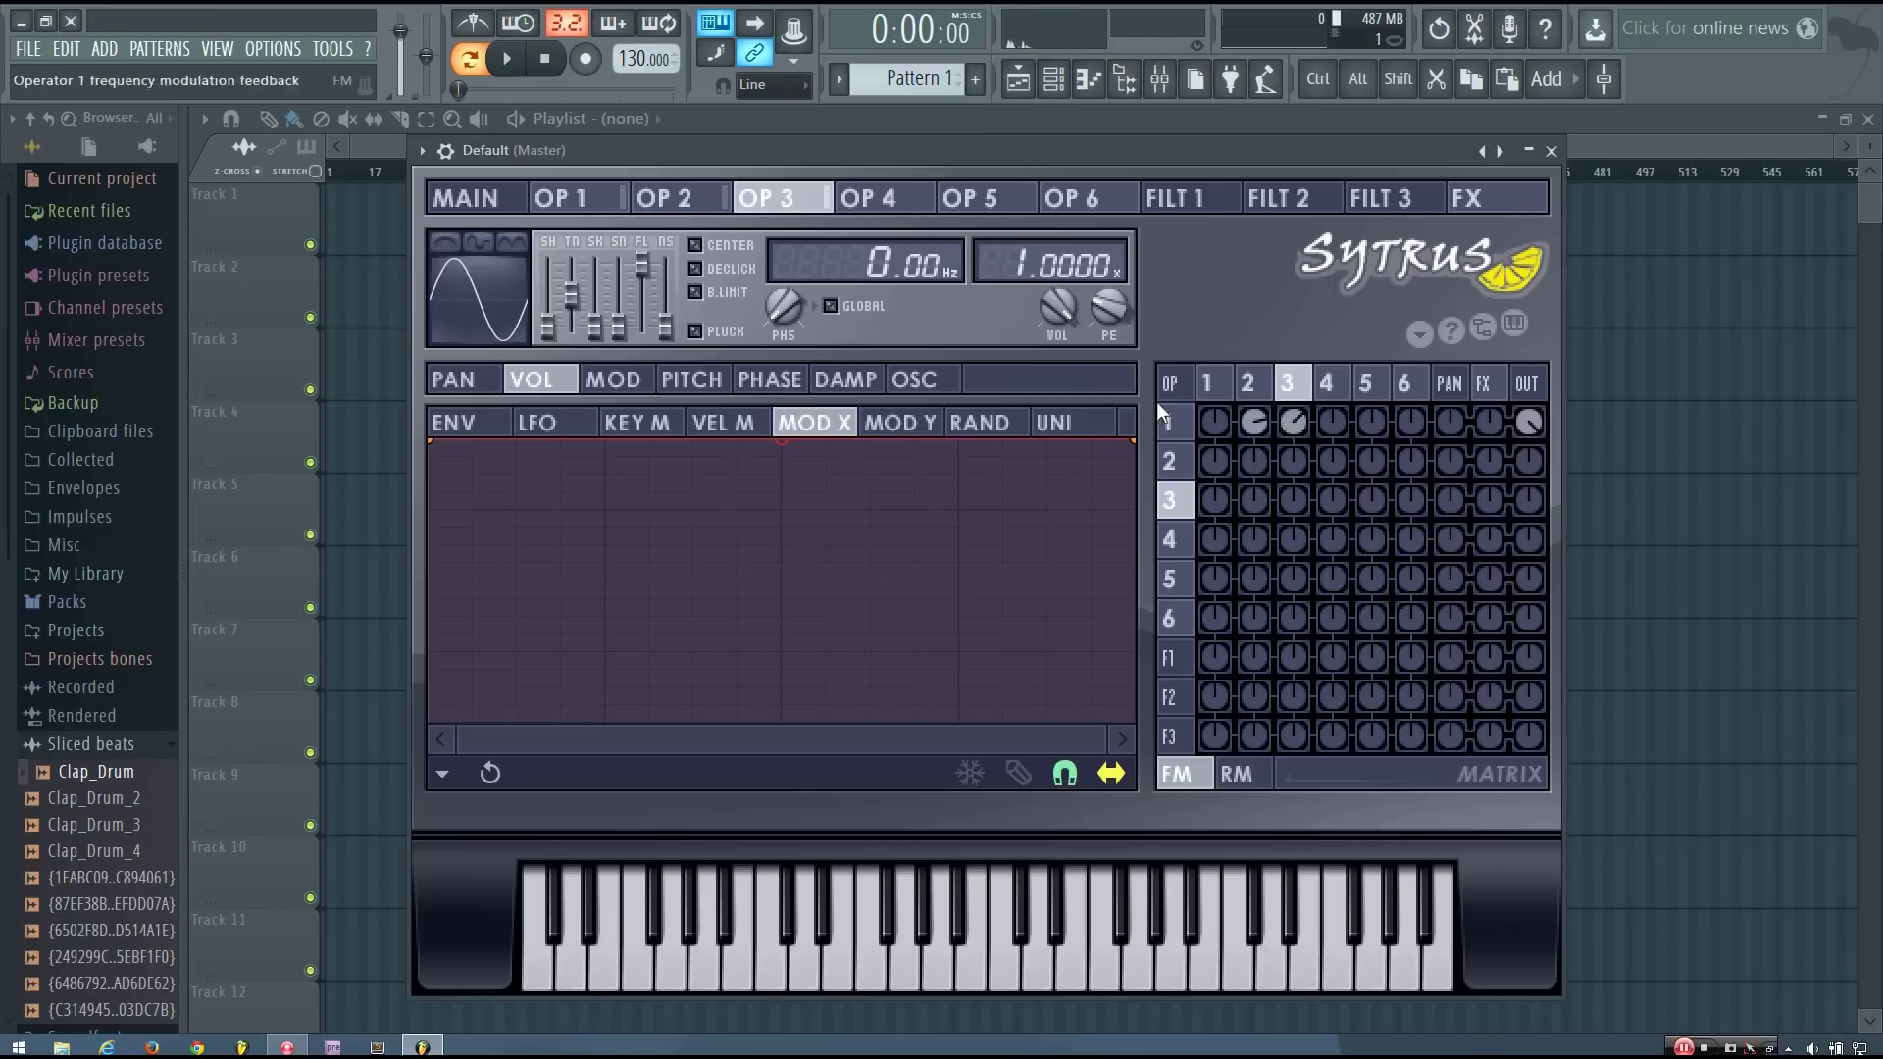
- Copy operator 2's volume envelope and paste it onto operator 3's volume envelope
{"action": "left_click", "coordinate": [712, 209]}
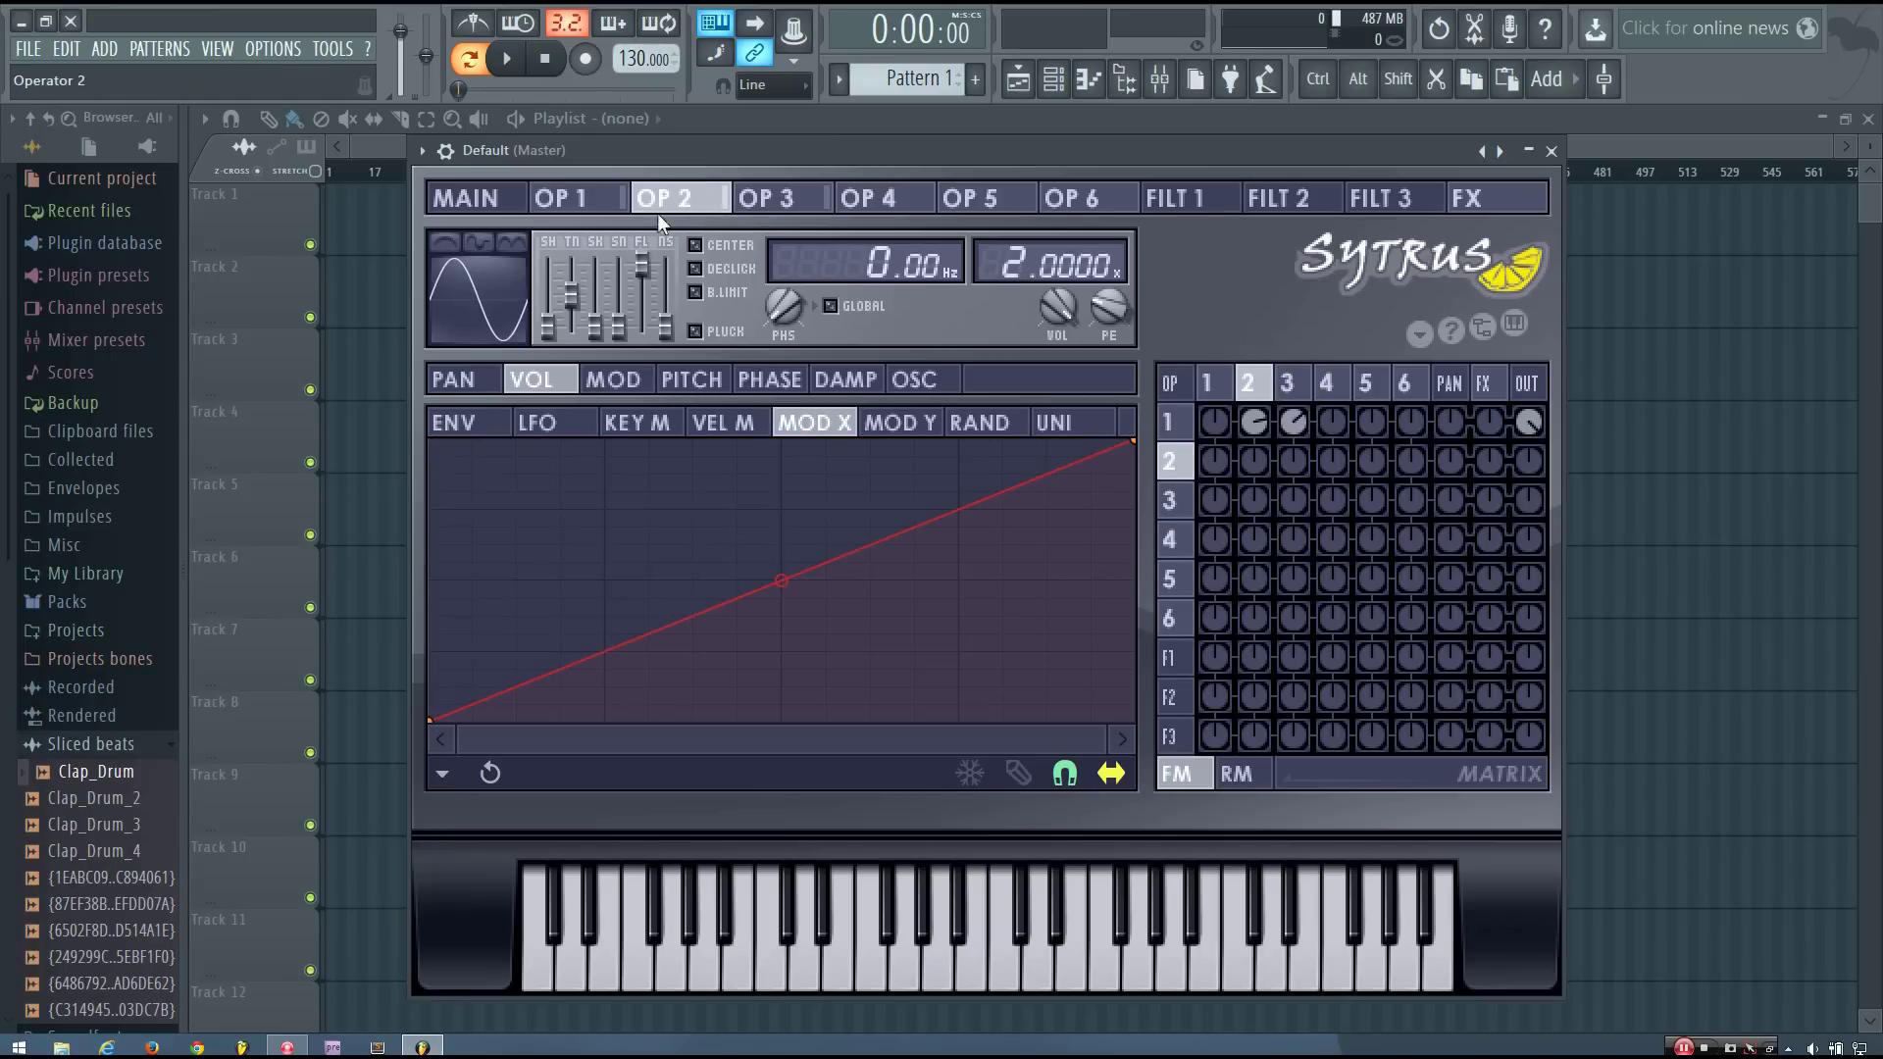
{"action": "left_click", "coordinate": [502, 429]}
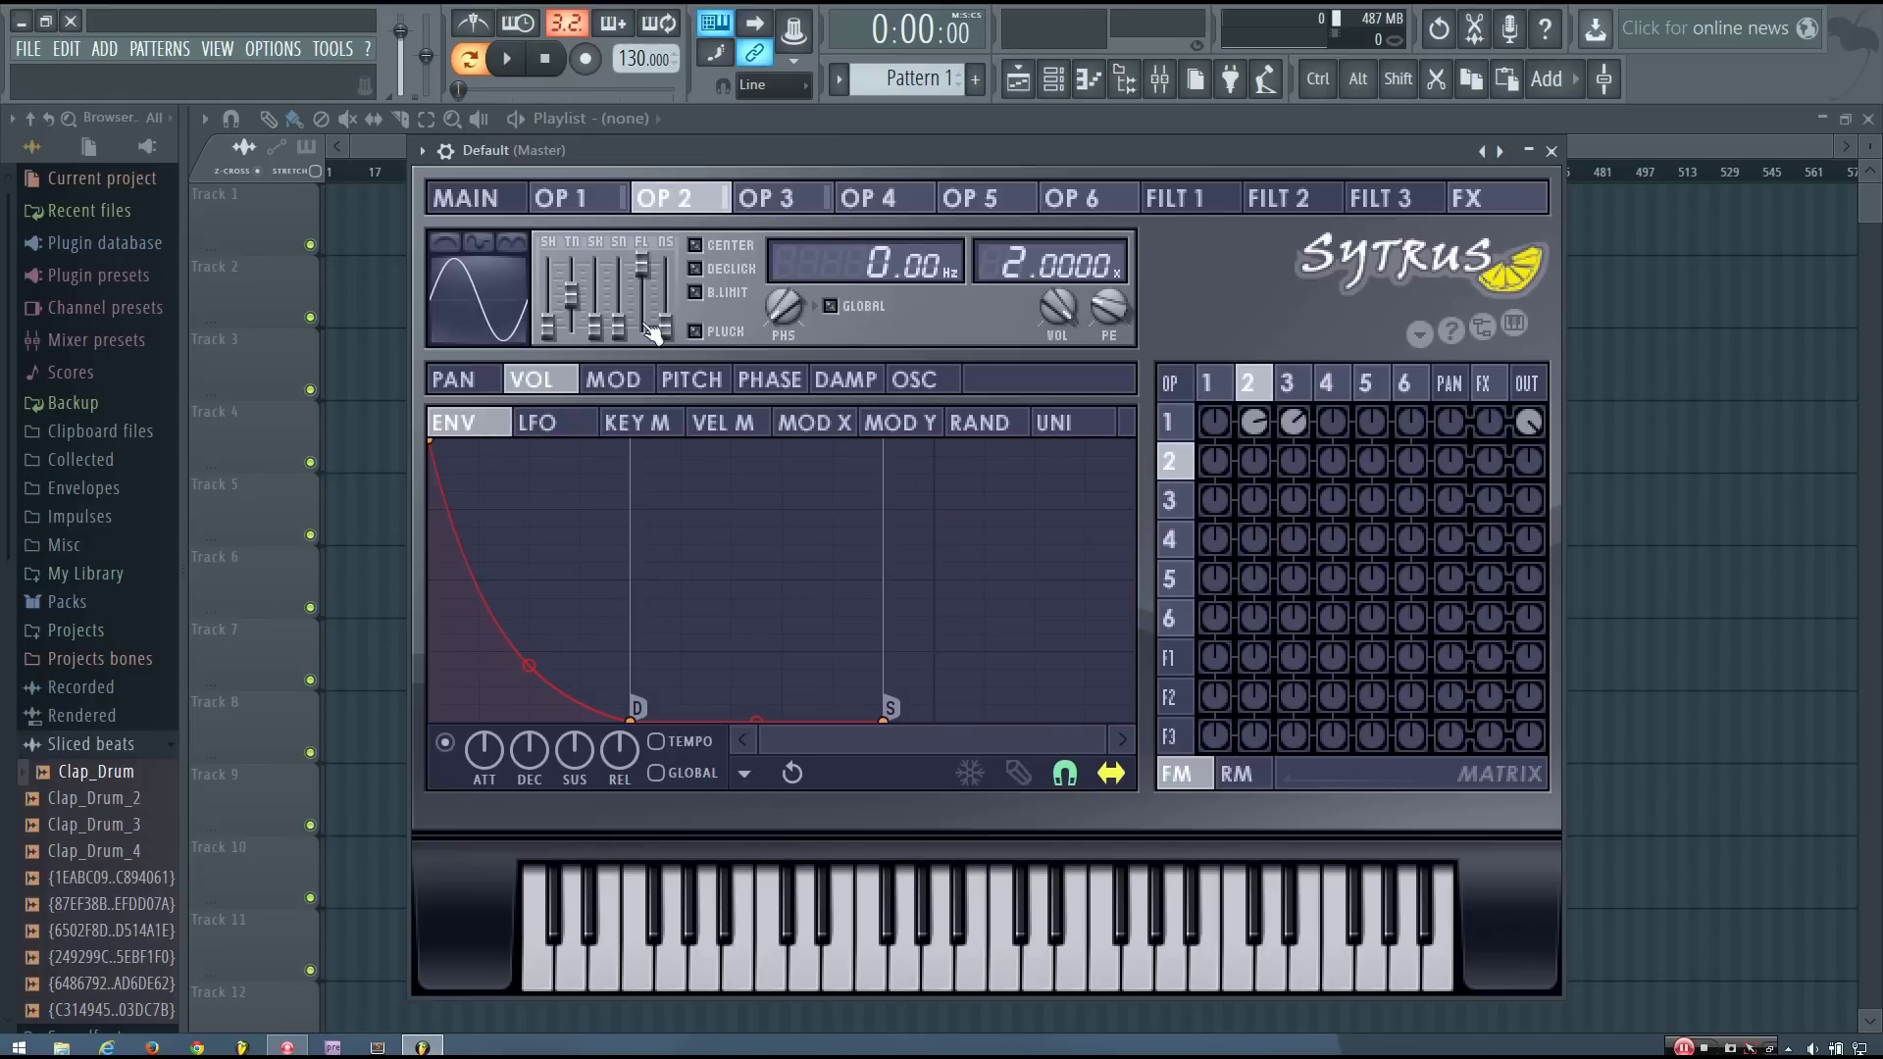
{"action": "left_click", "coordinate": [746, 775]}
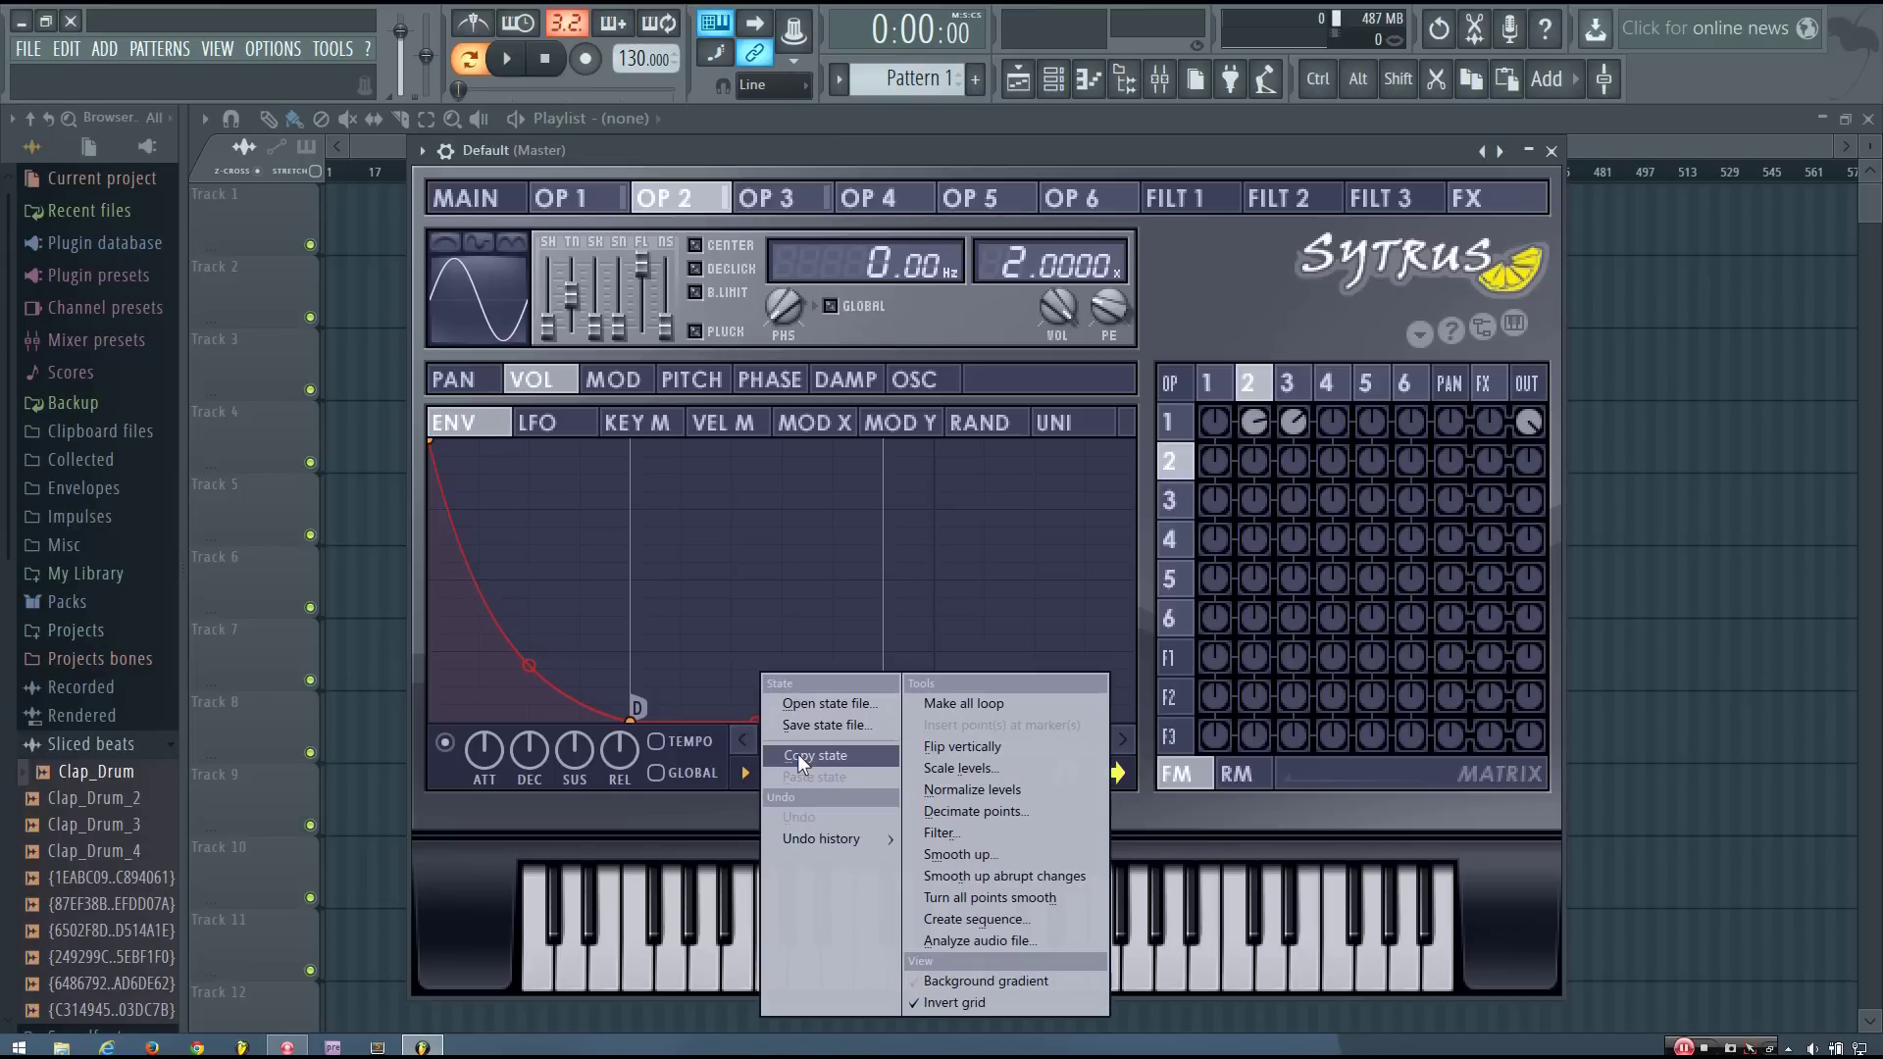
{"action": "left_click", "coordinate": [802, 757]}
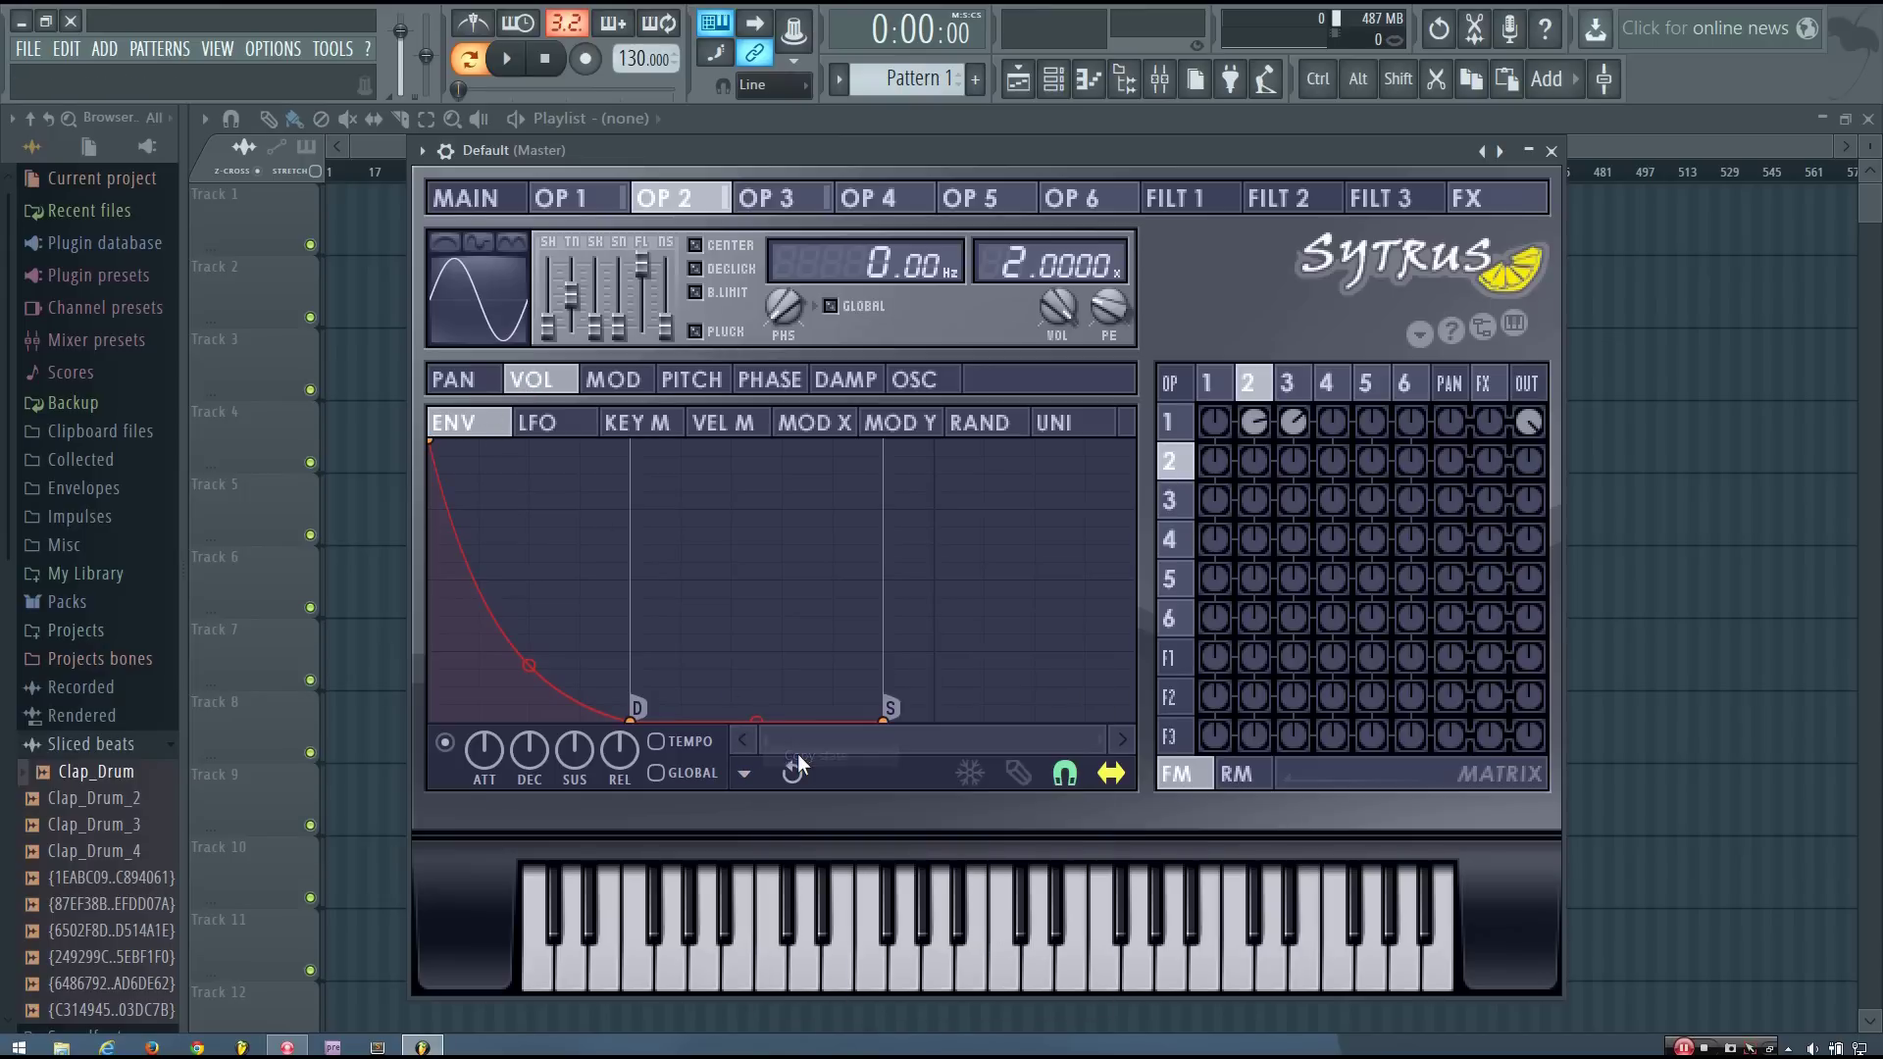
{"action": "left_click", "coordinate": [785, 201]}
{"action": "left_click", "coordinate": [746, 774]}
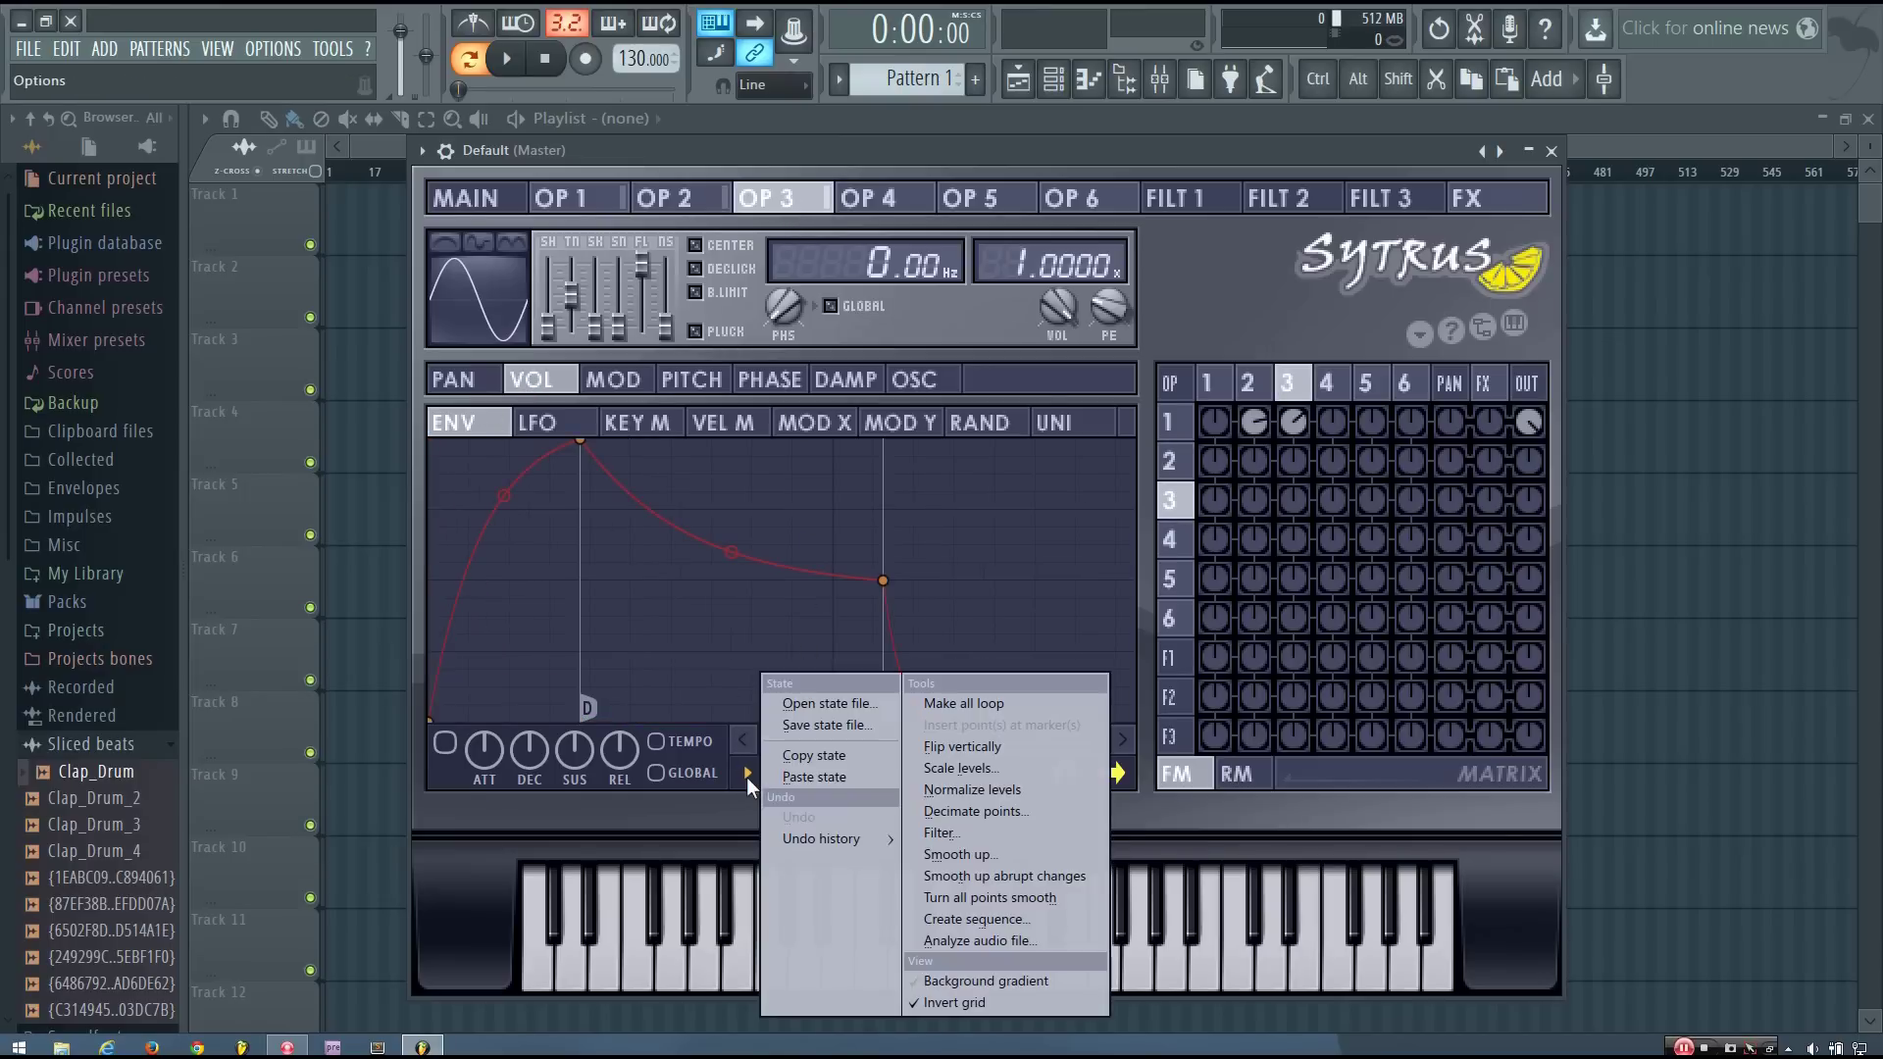
{"action": "left_click", "coordinate": [815, 775]}
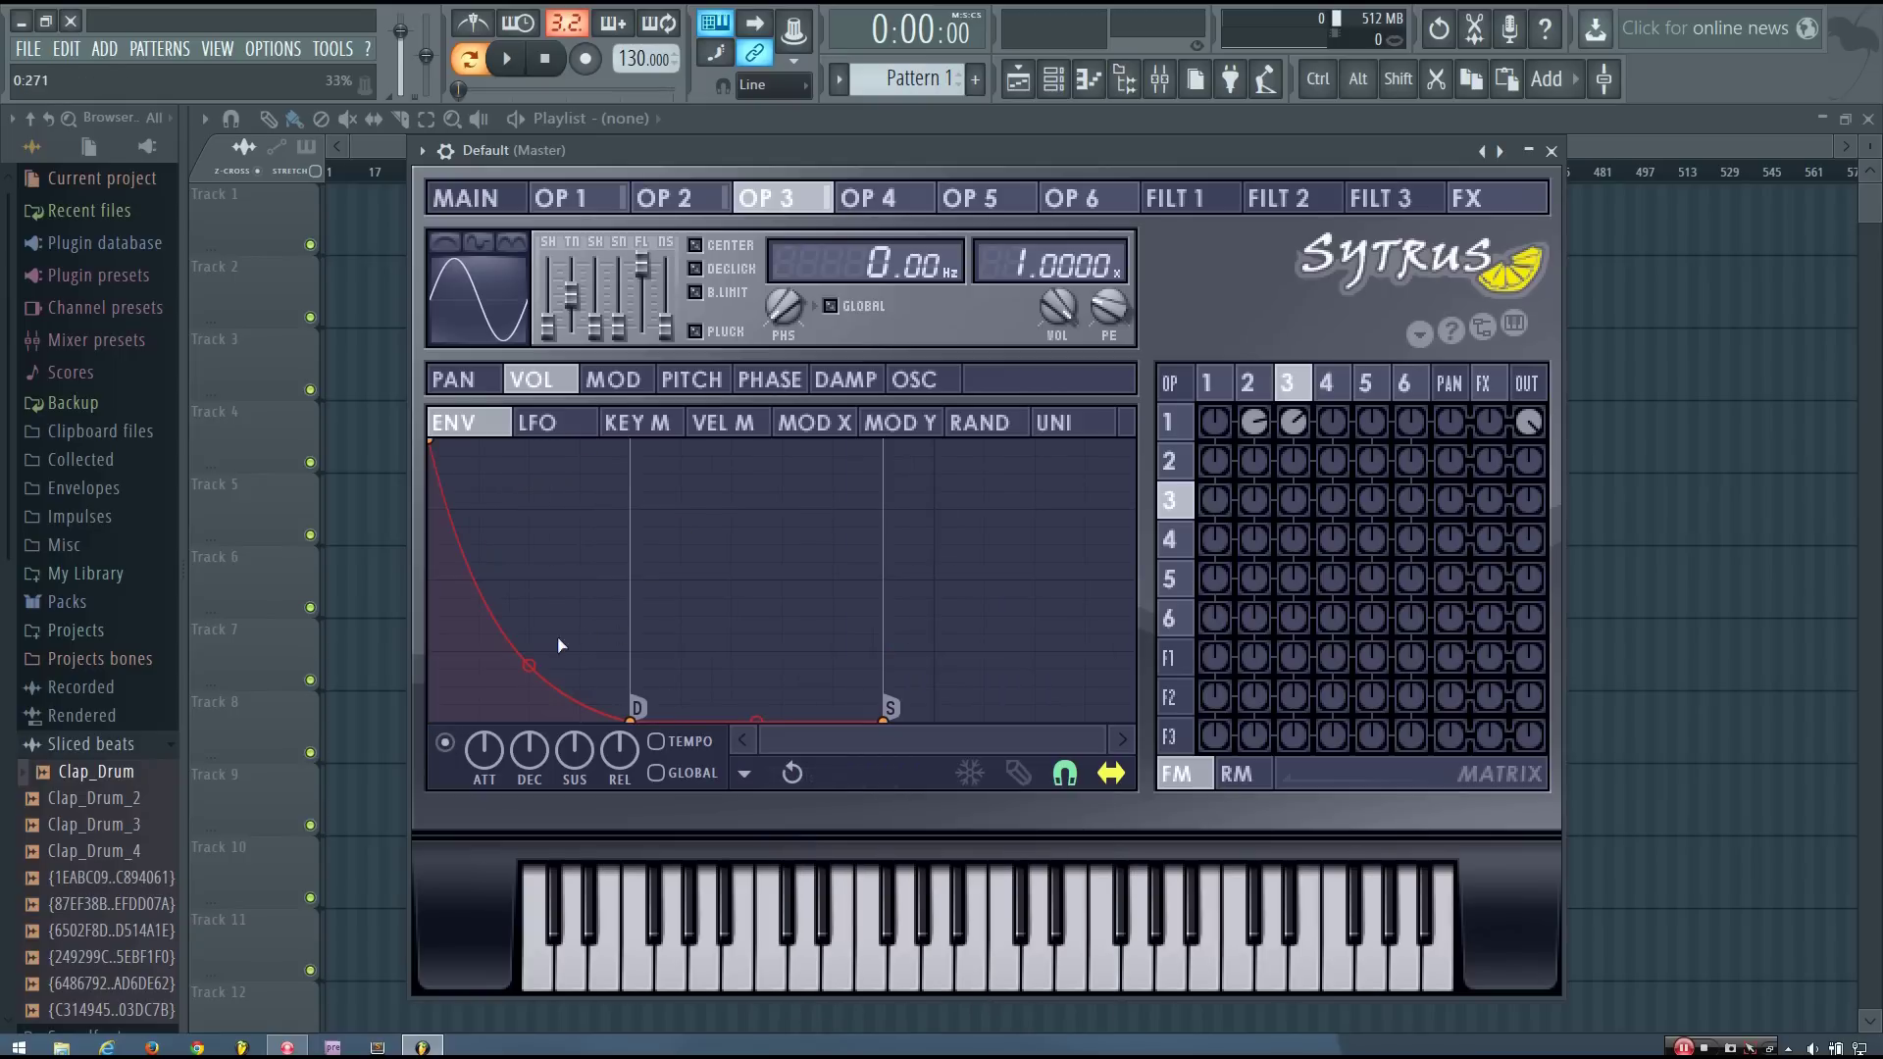
- Fine-tune the amount of operator 3's frequency modulation of operator 1 while playing test notes
{"action": "key", "text": "b"}
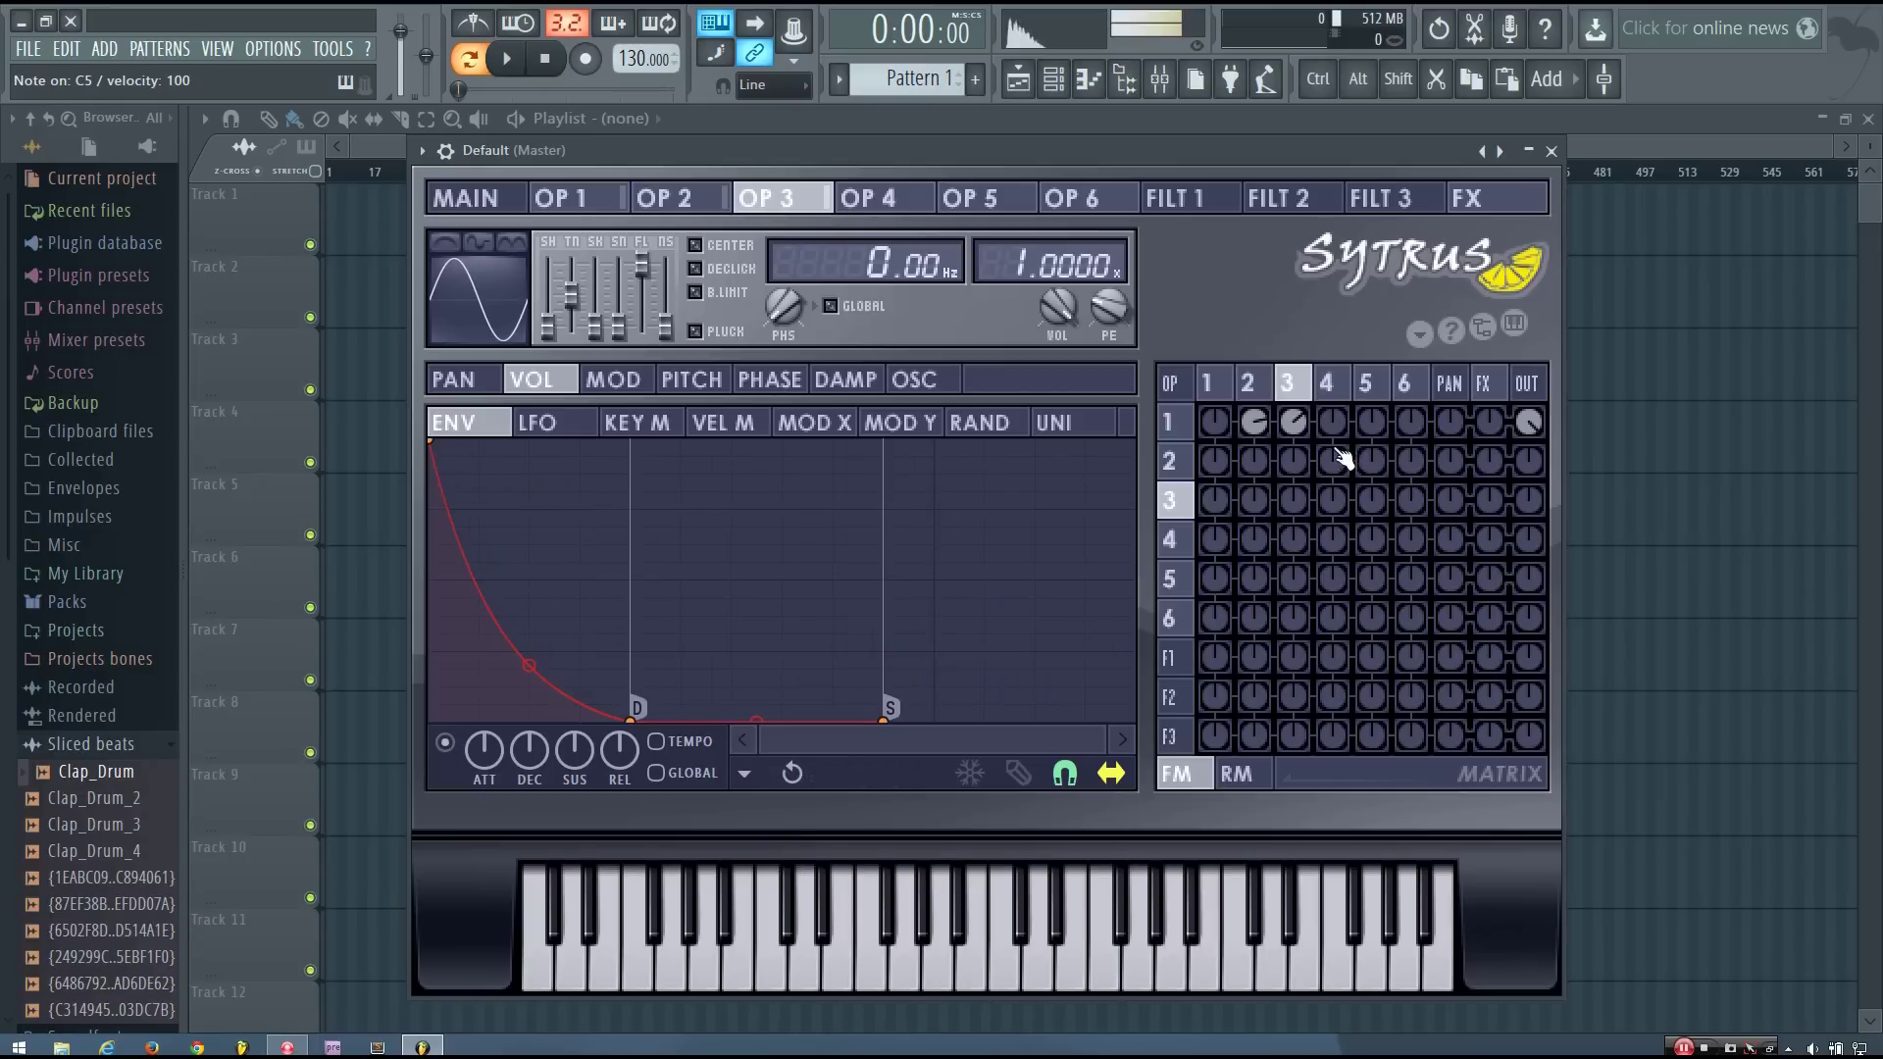
{"action": "key", "text": "b"}
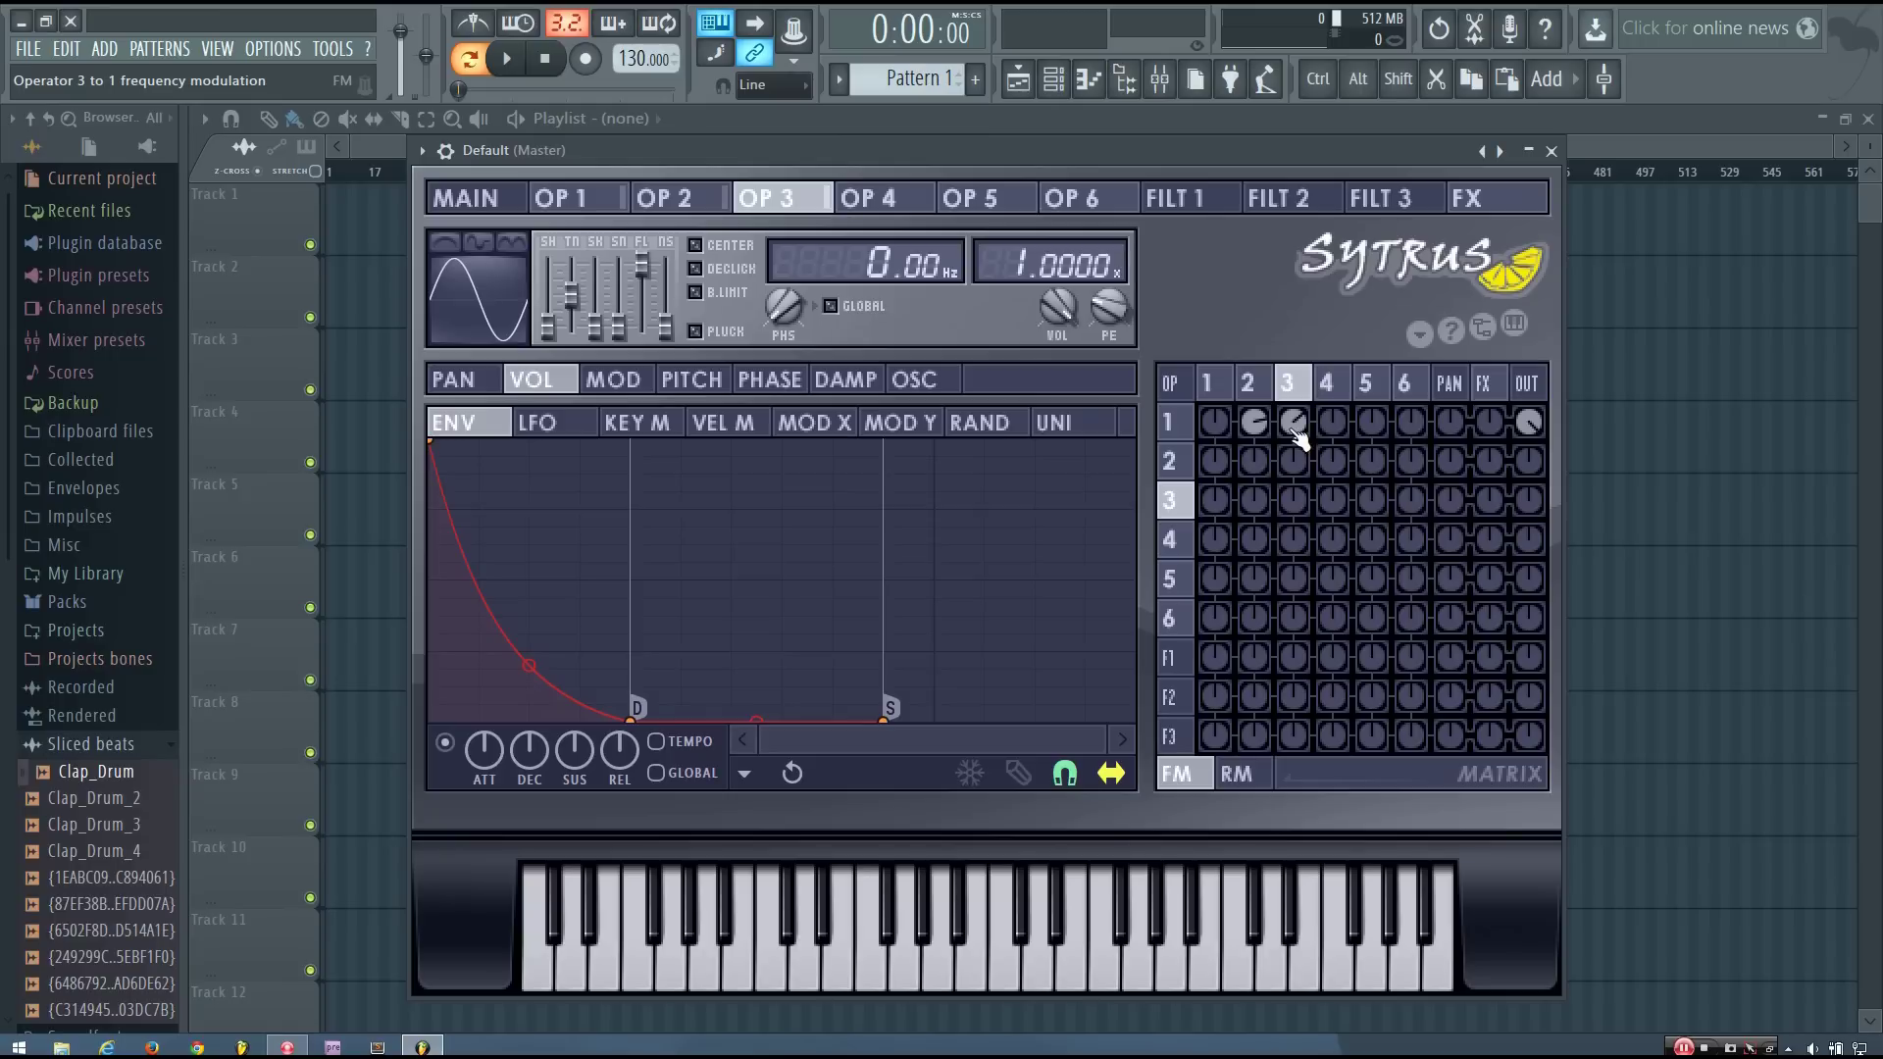
{"action": "key", "text": "q"}
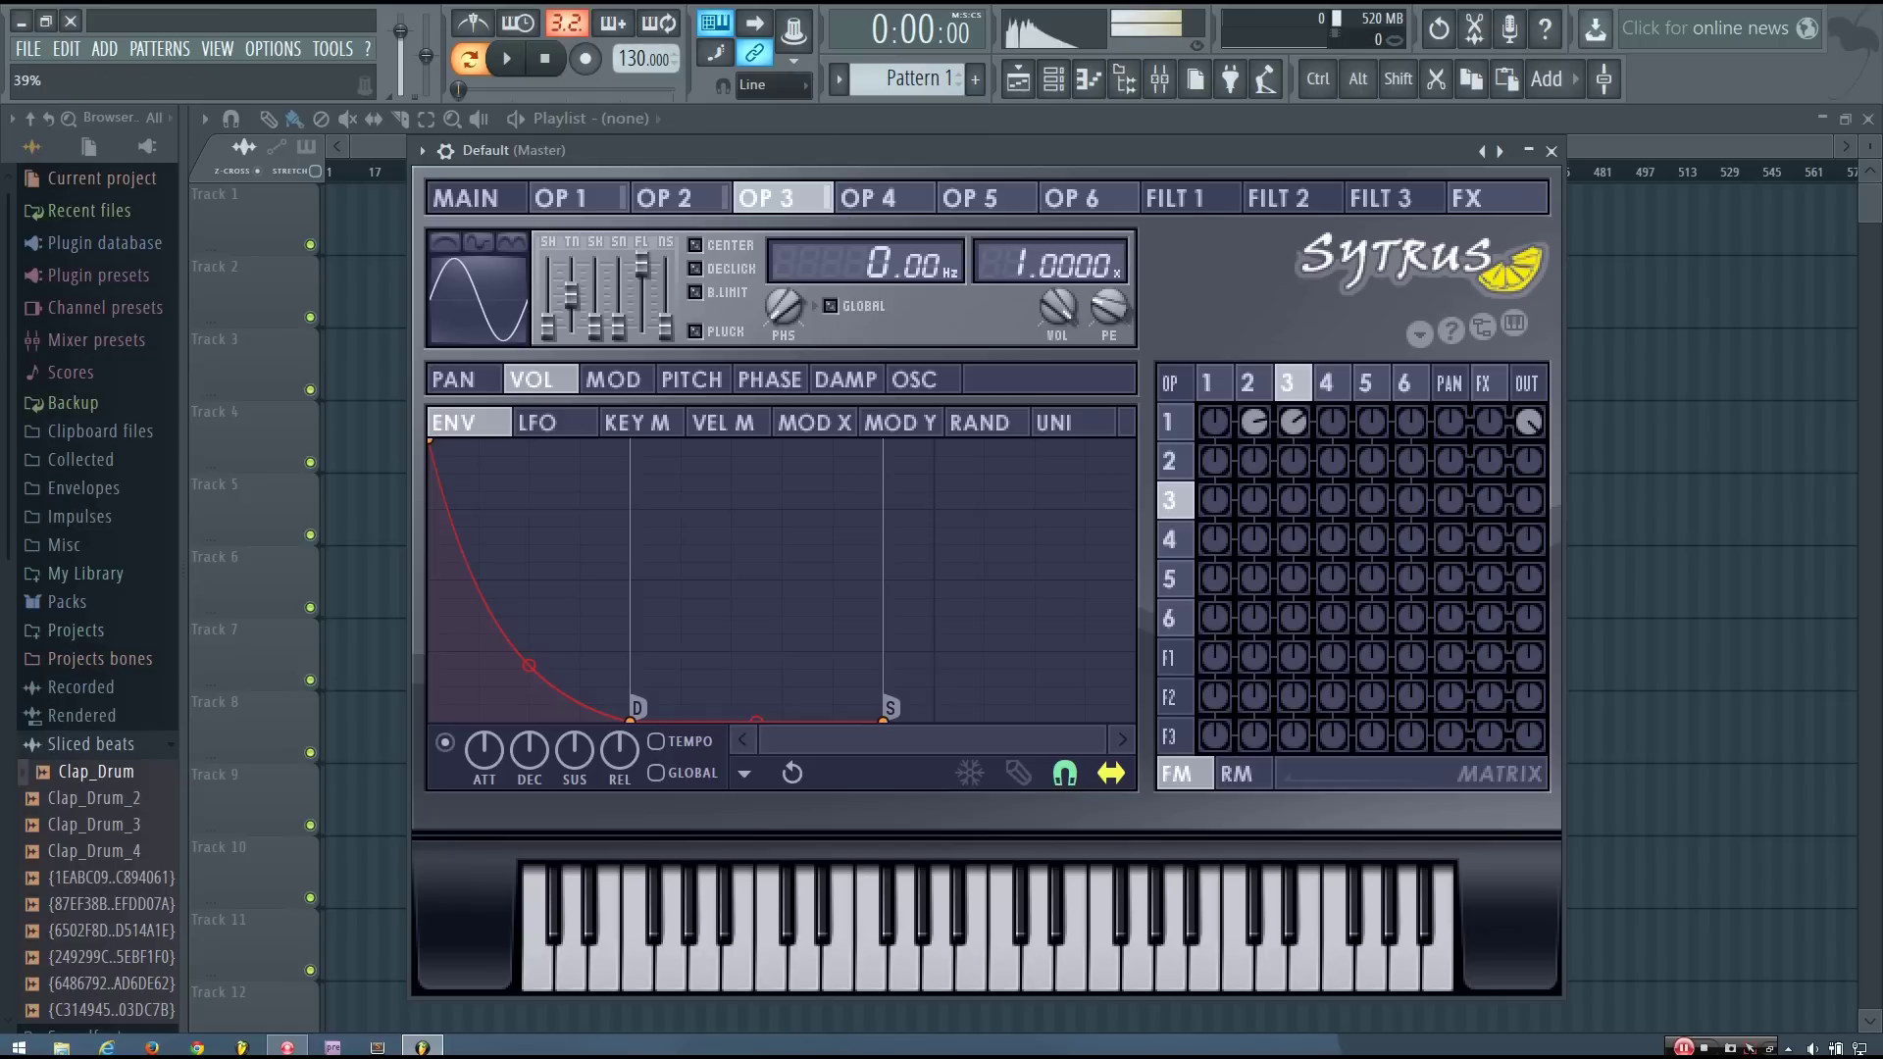
{"action": "key", "text": "q"}
{"action": "left_click_drag", "start_coordinate": [1293, 422], "coordinate": [1294, 439]}
{"action": "key", "text": "q"}
{"action": "key", "text": "q"}
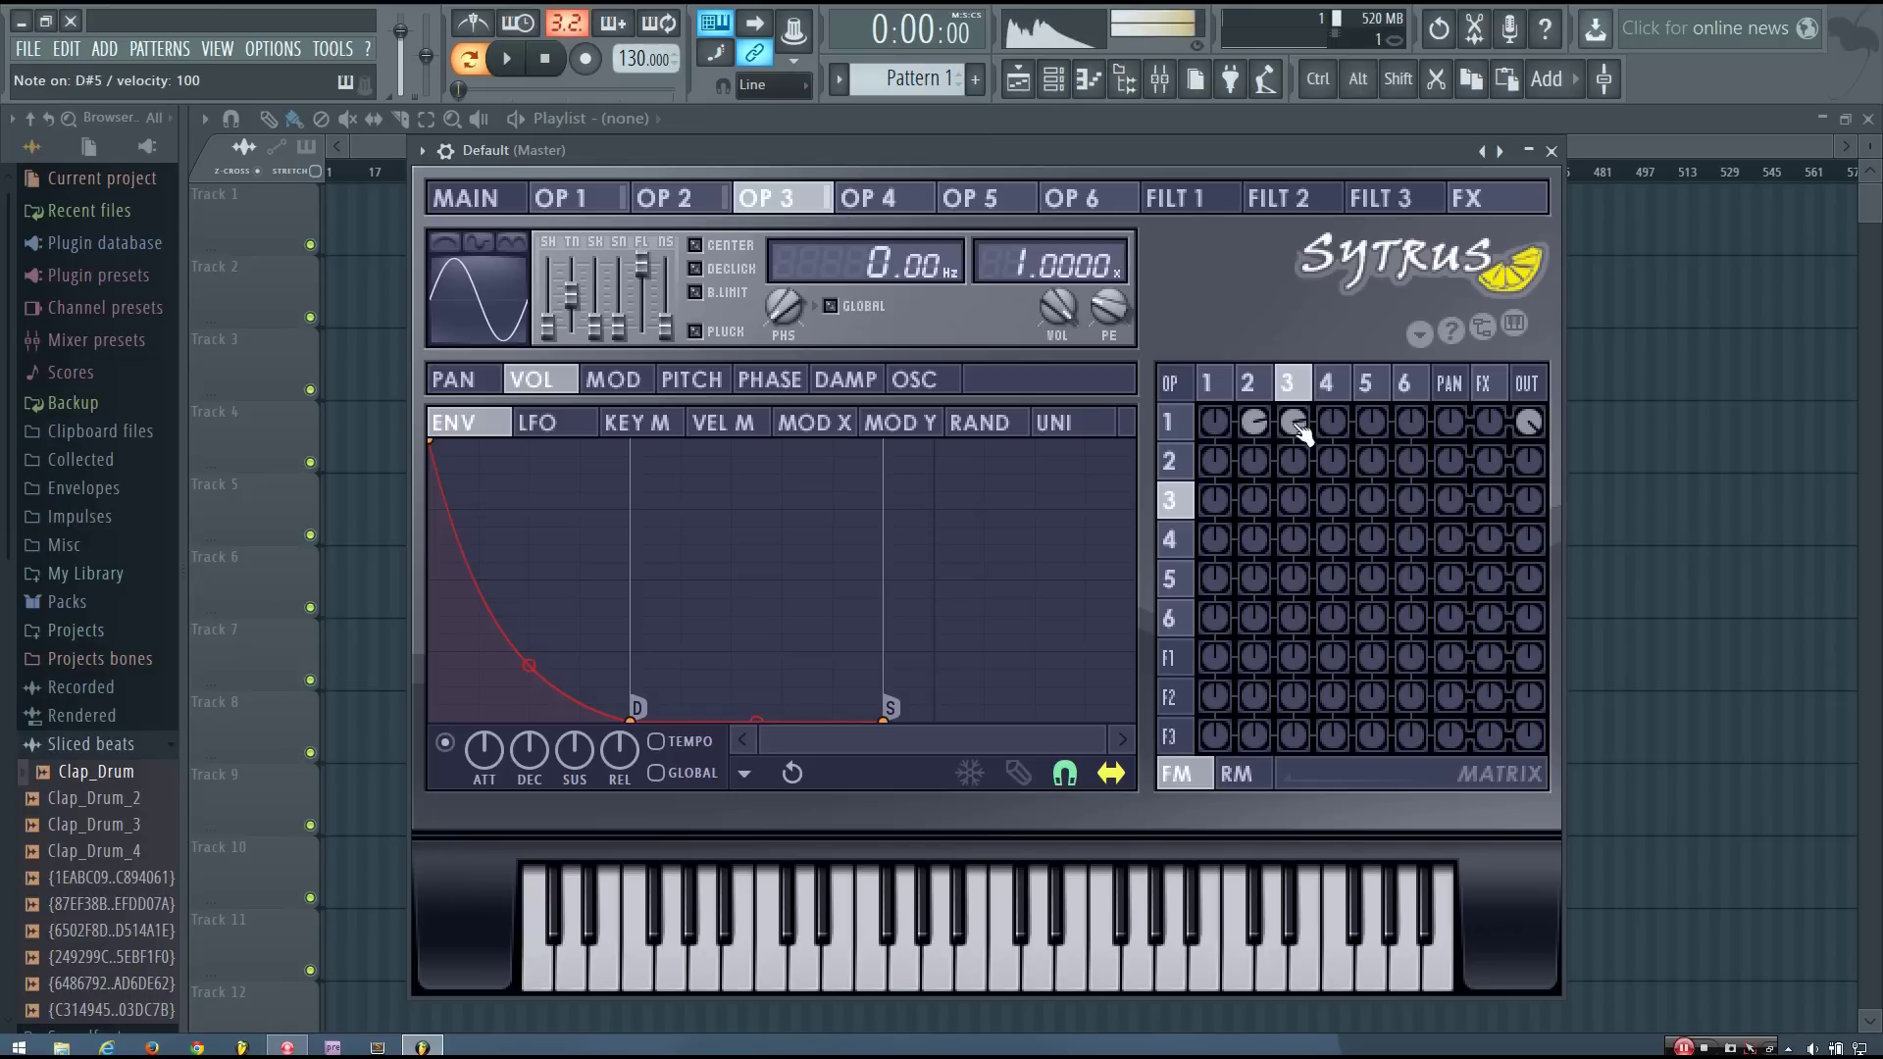
{"action": "key", "text": "q"}
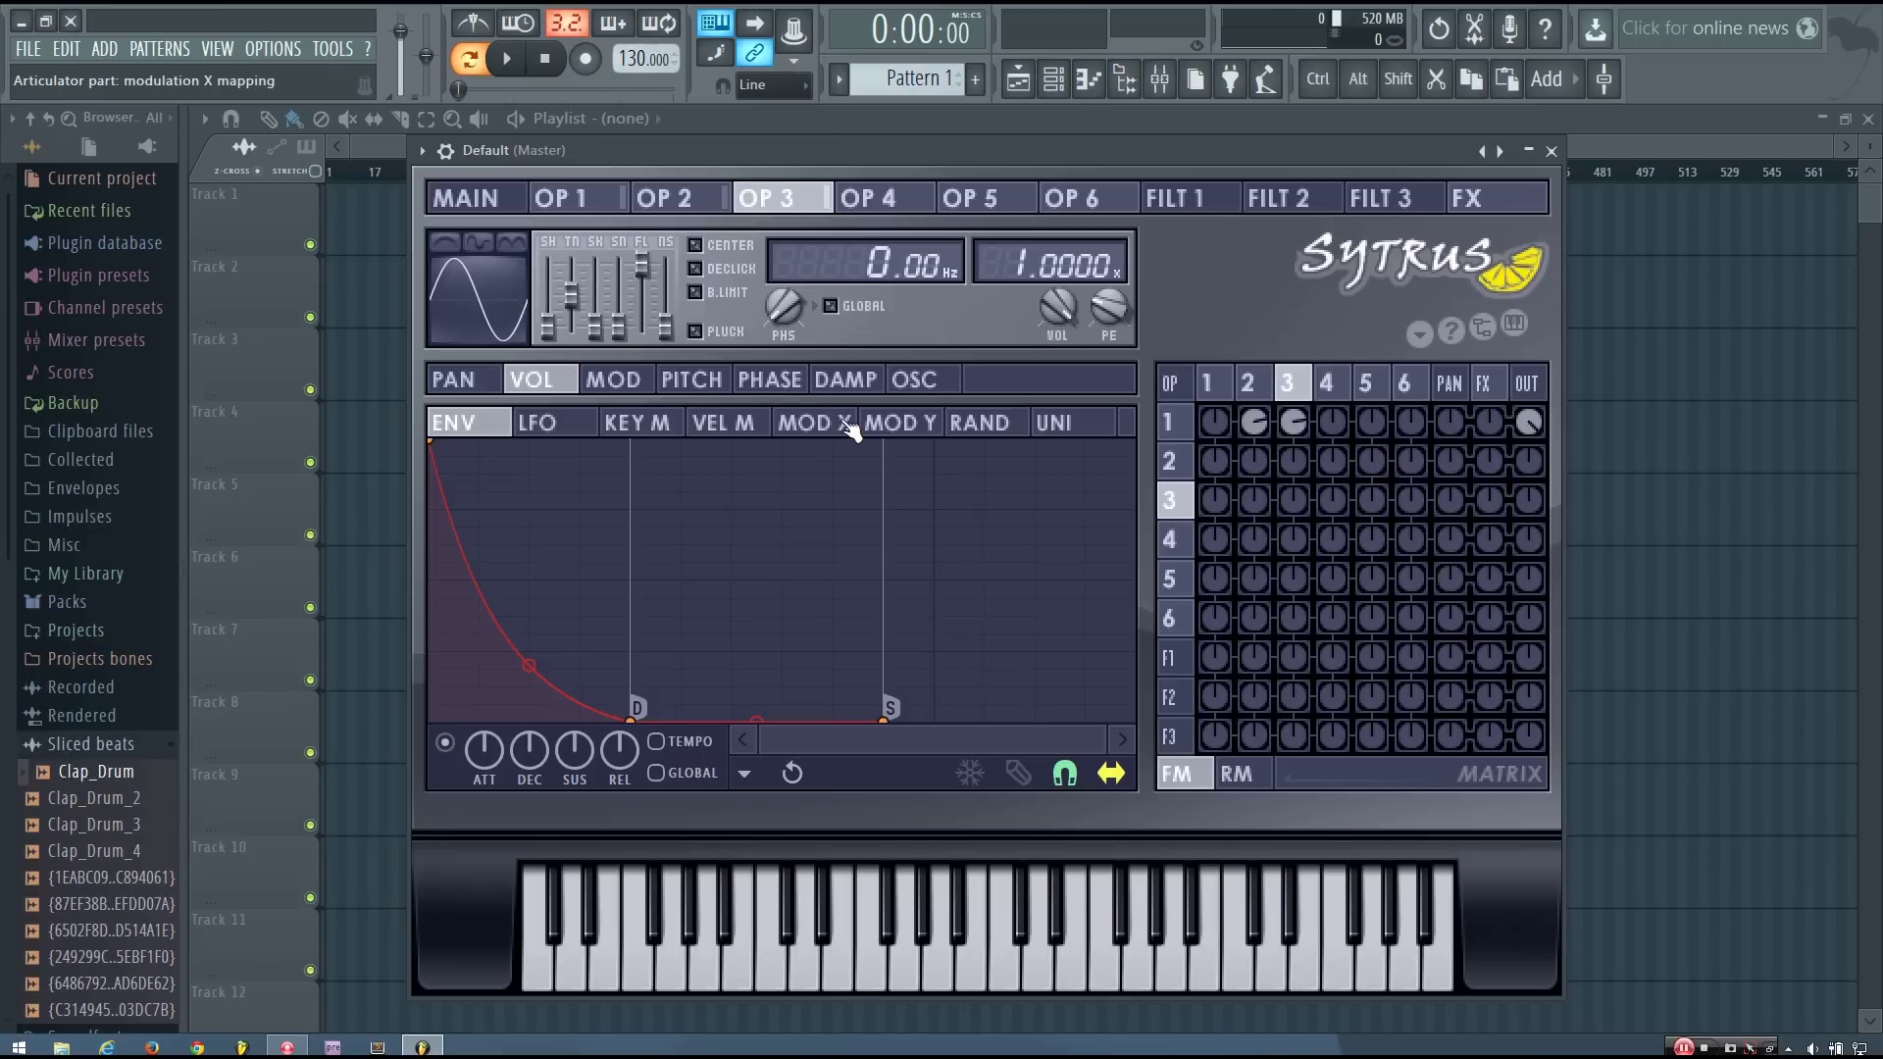
- Map operator 3's volume to modulation Y as a straight ramp from zero to full level
{"action": "left_click", "coordinate": [910, 430]}
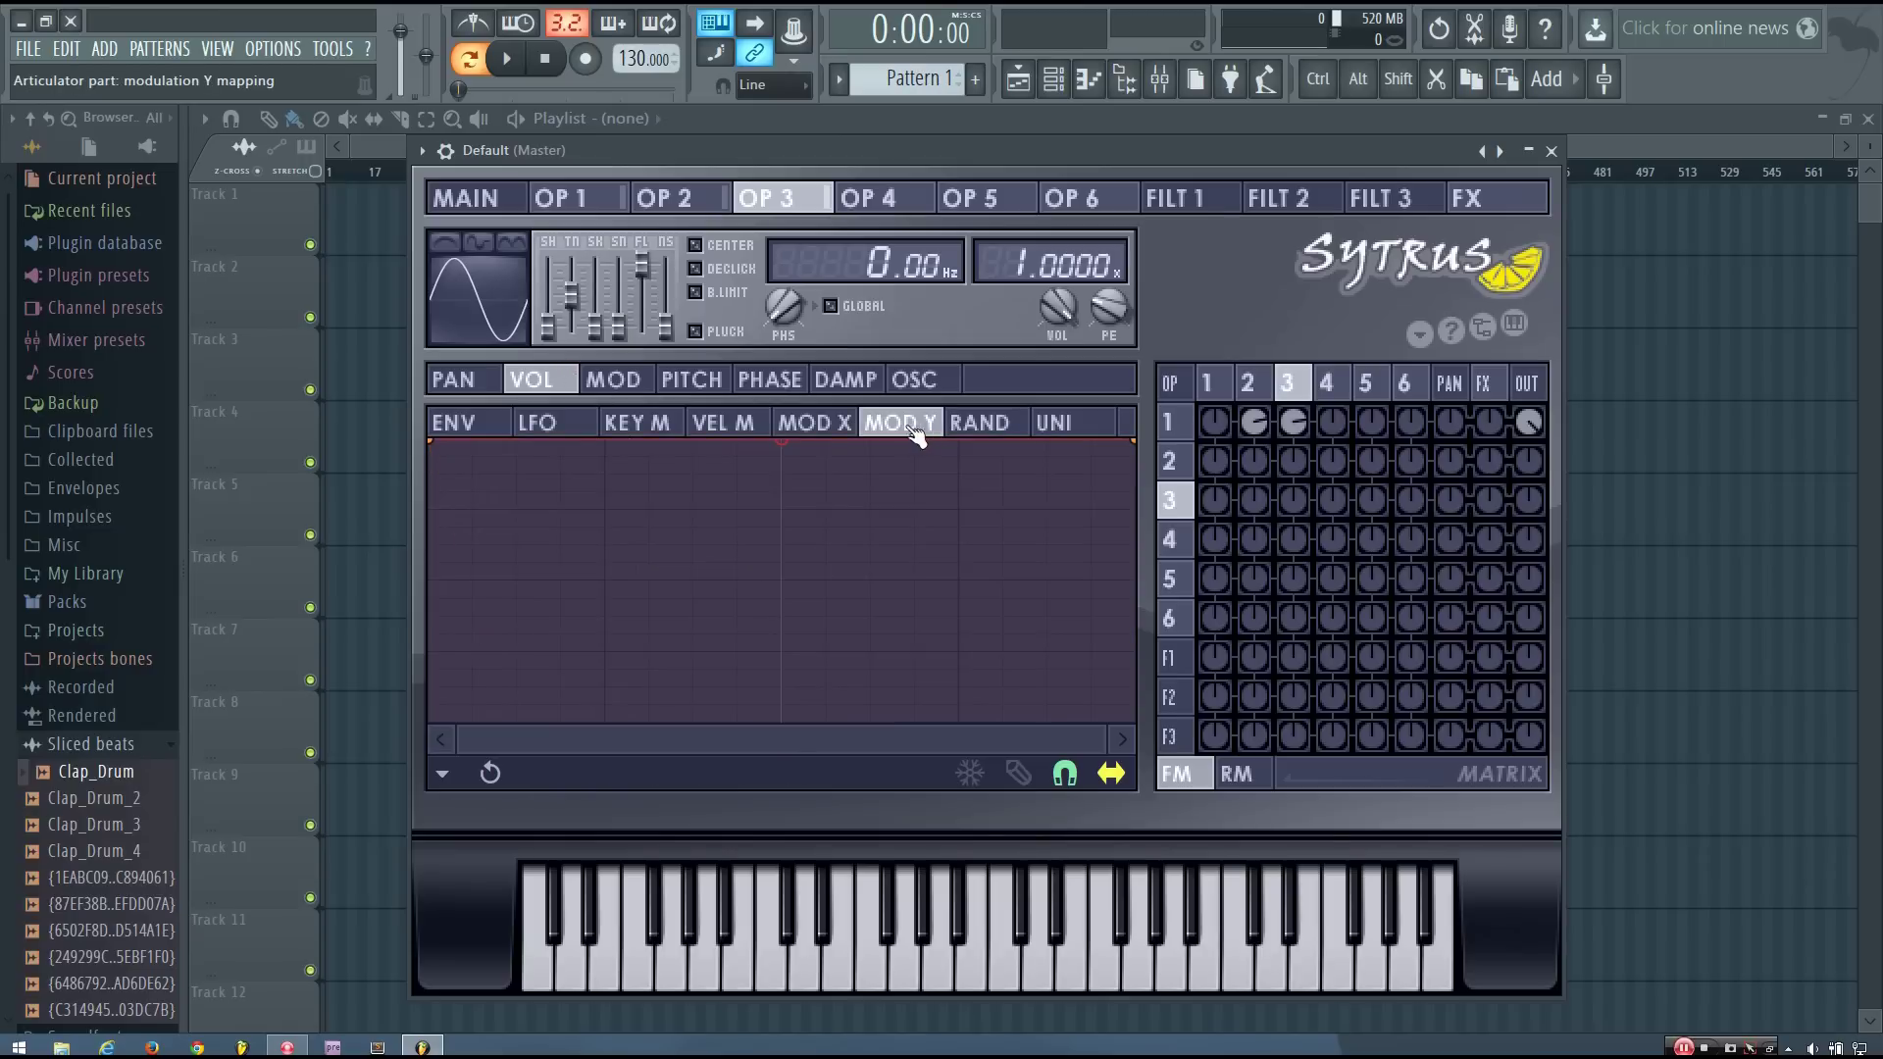
{"action": "left_click_drag", "start_coordinate": [429, 443], "coordinate": [407, 629]}
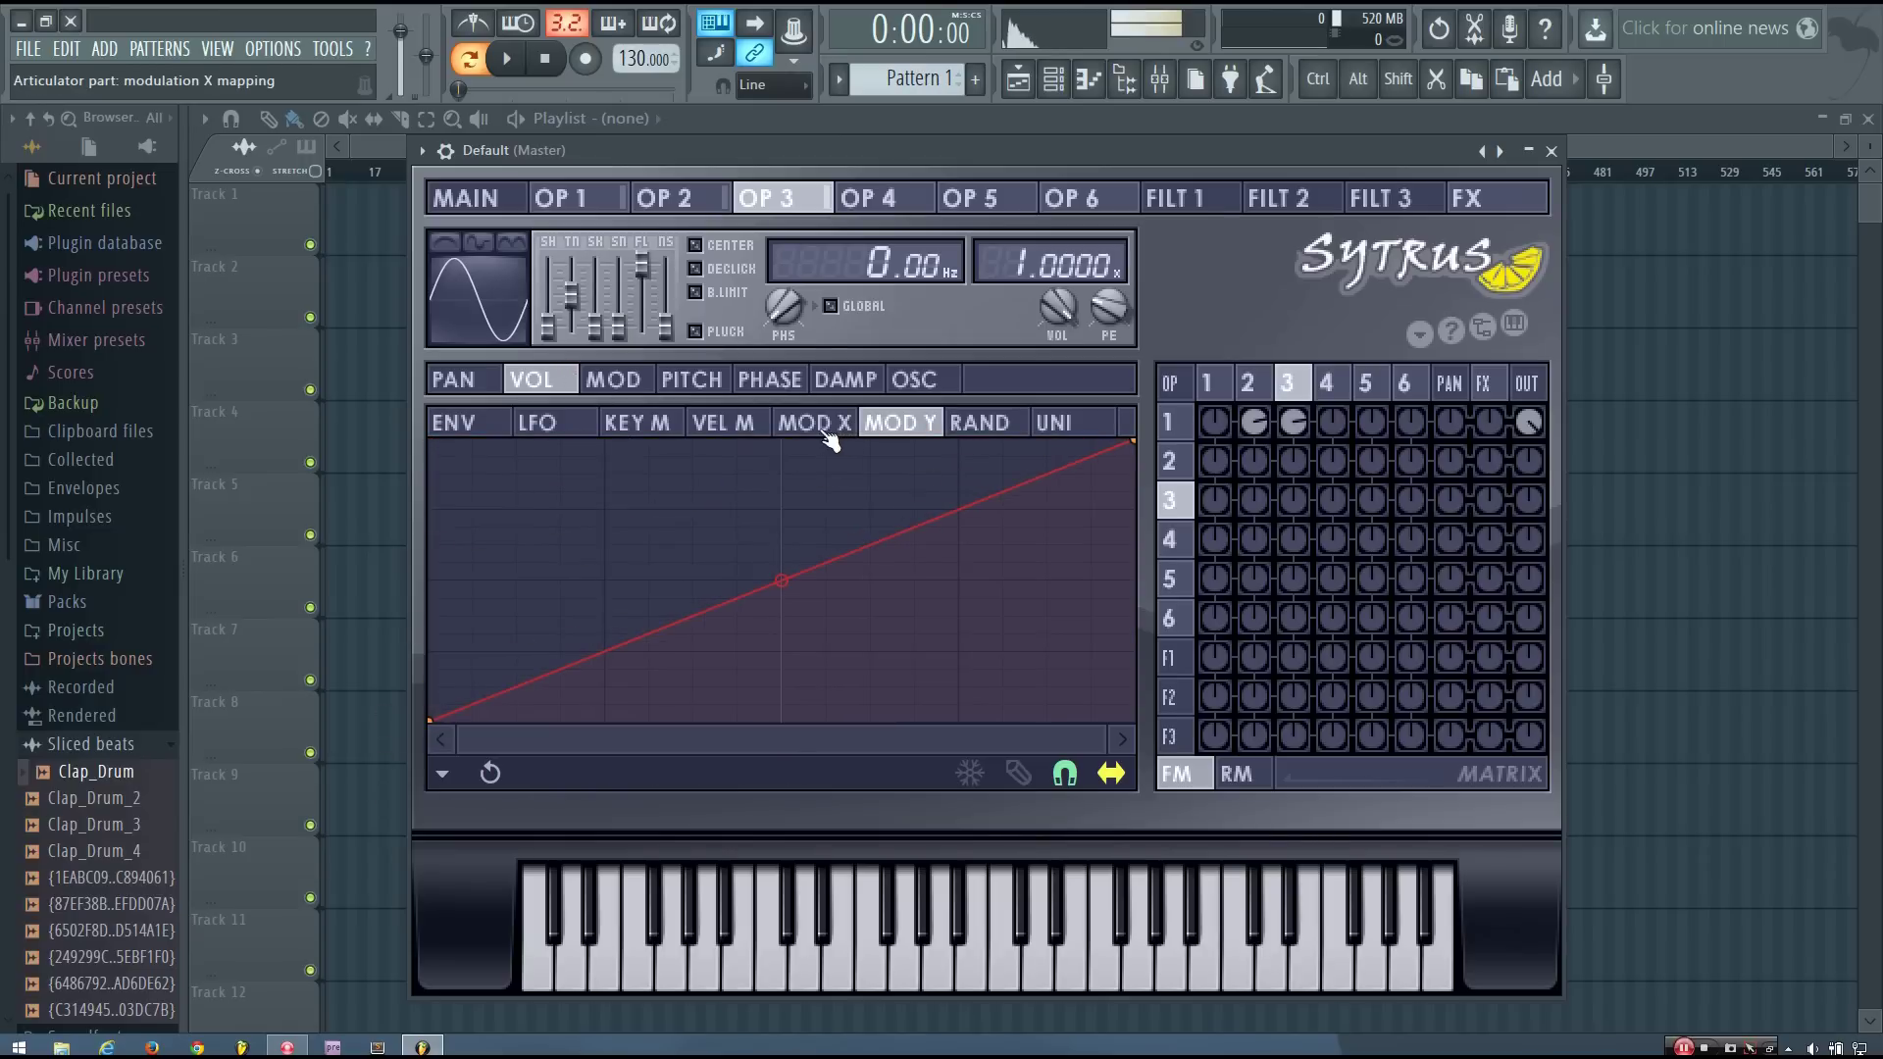
- Vary modulation X and Y in the main settings while playing test notes, leaving both near the middle of their ranges
{"action": "left_click", "coordinate": [465, 198]}
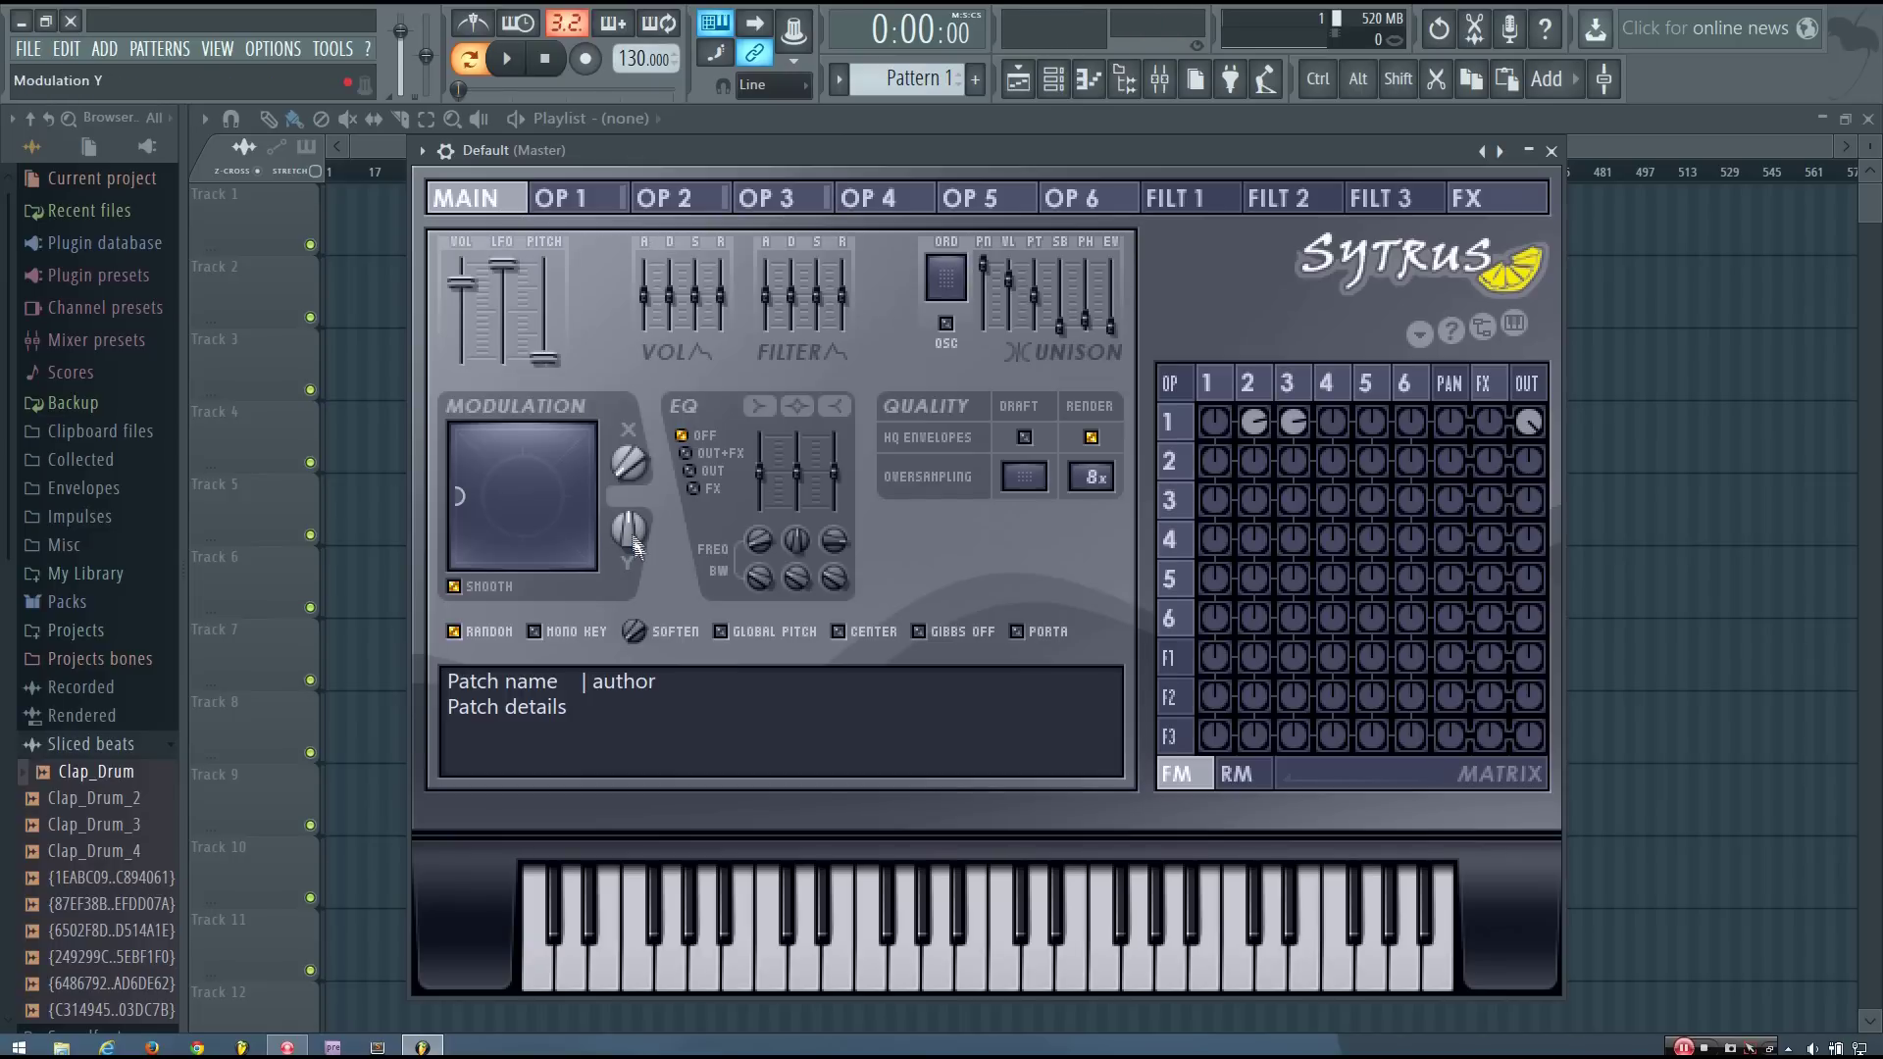
{"action": "mouse_move", "coordinate": [632, 535]}
{"action": "left_mouse_down"}
{"action": "mouse_move", "coordinate": [631, 638]}
{"action": "mouse_move", "coordinate": [633, 505]}
{"action": "mouse_move", "coordinate": [637, 532]}
{"action": "left_mouse_up"}
{"action": "key", "text": "q"}
{"action": "key", "text": "e"}
{"action": "key", "text": "b"}
{"action": "left_click_drag", "start_coordinate": [628, 457], "coordinate": [628, 377]}
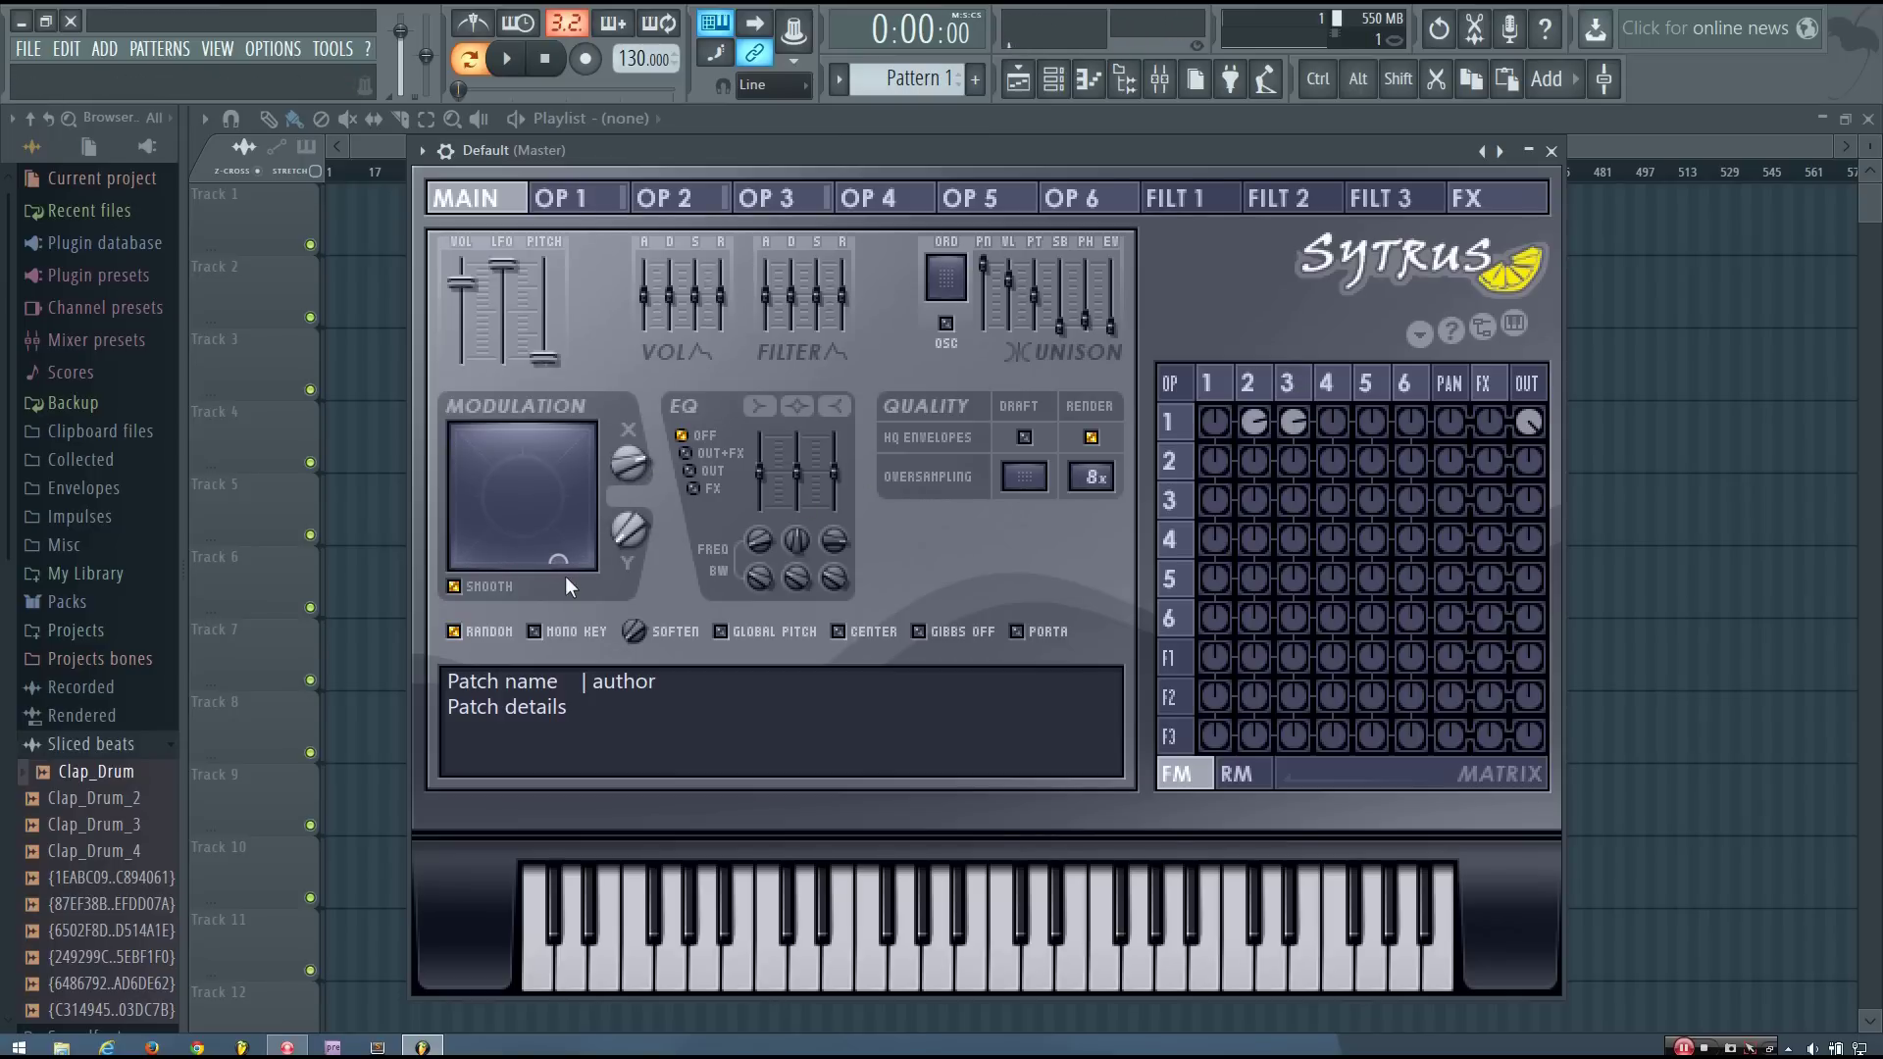
{"action": "mouse_move", "coordinate": [552, 539]}
{"action": "left_mouse_down"}
{"action": "mouse_move", "coordinate": [499, 520]}
{"action": "mouse_move", "coordinate": [545, 507]}
{"action": "mouse_move", "coordinate": [510, 482]}
{"action": "mouse_move", "coordinate": [573, 500]}
{"action": "mouse_move", "coordinate": [532, 517]}
{"action": "mouse_move", "coordinate": [548, 506]}
{"action": "left_mouse_up"}
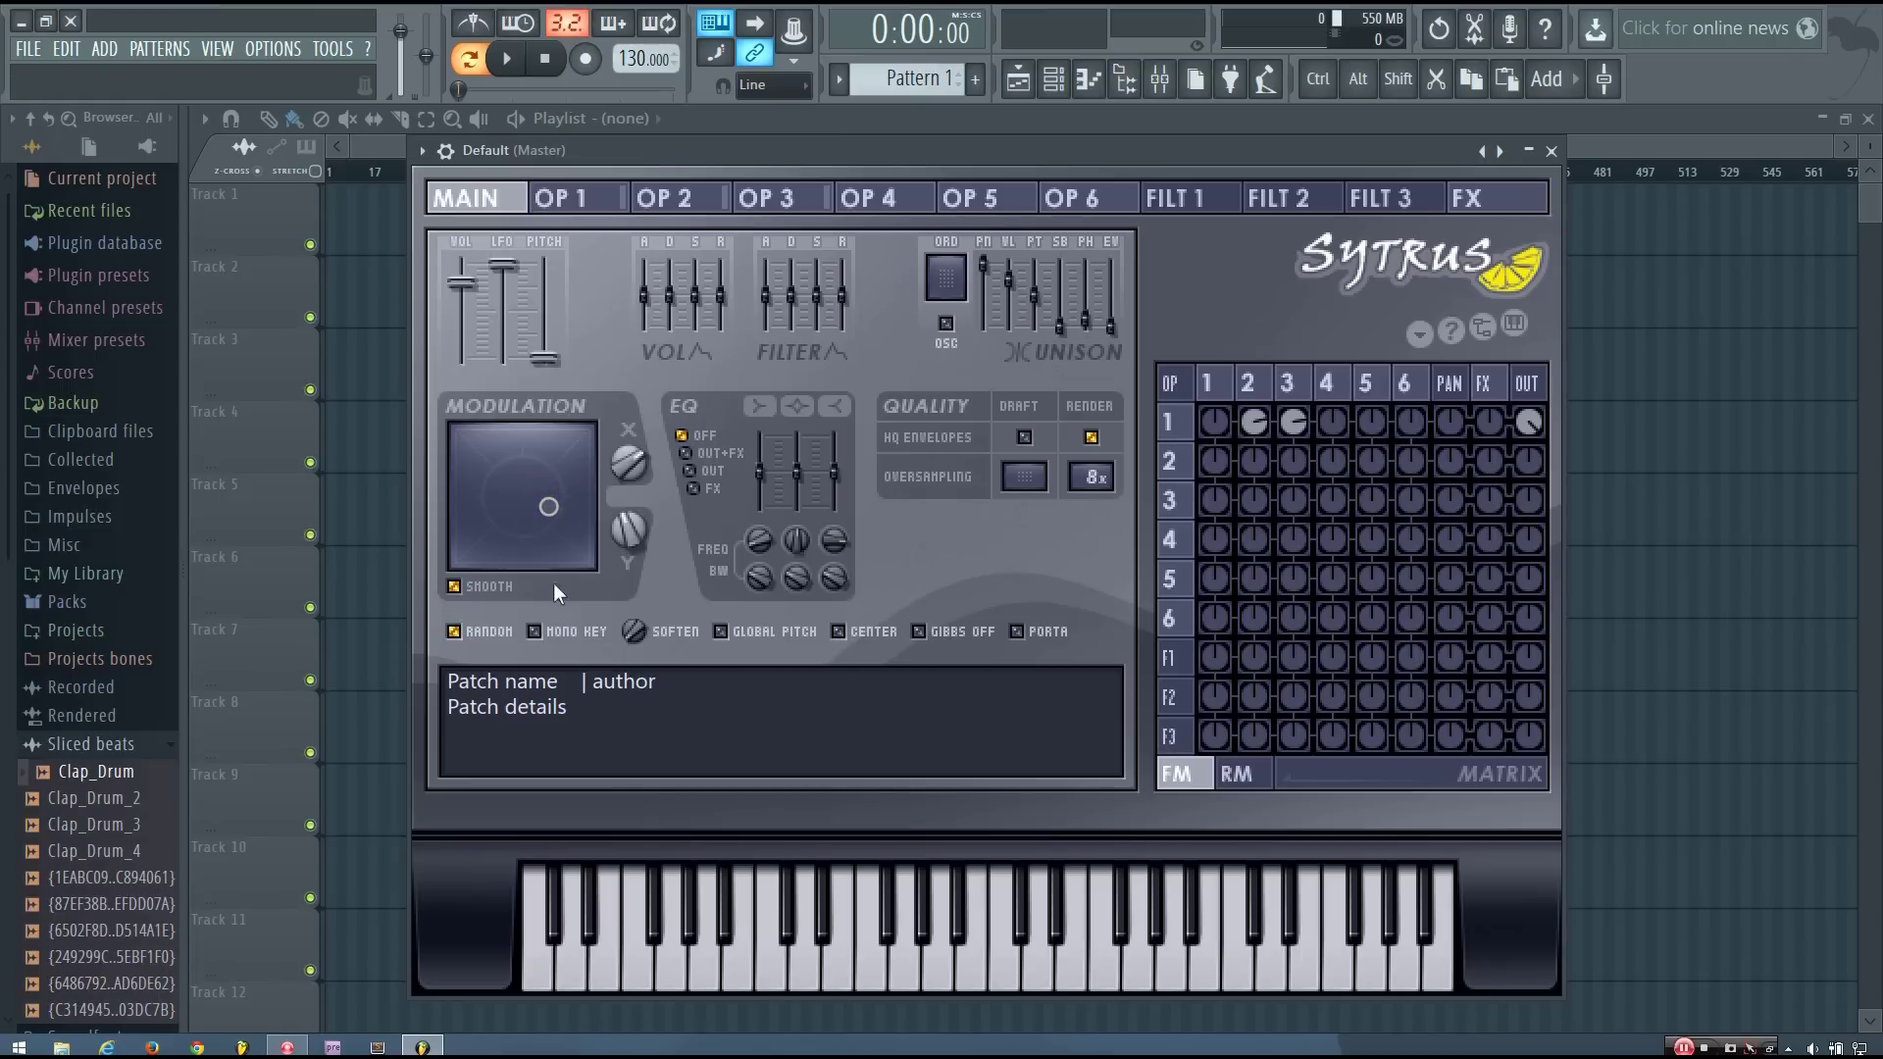
- Paste the copied volume envelope onto operator 1's volume envelope
{"action": "left_click", "coordinate": [587, 204]}
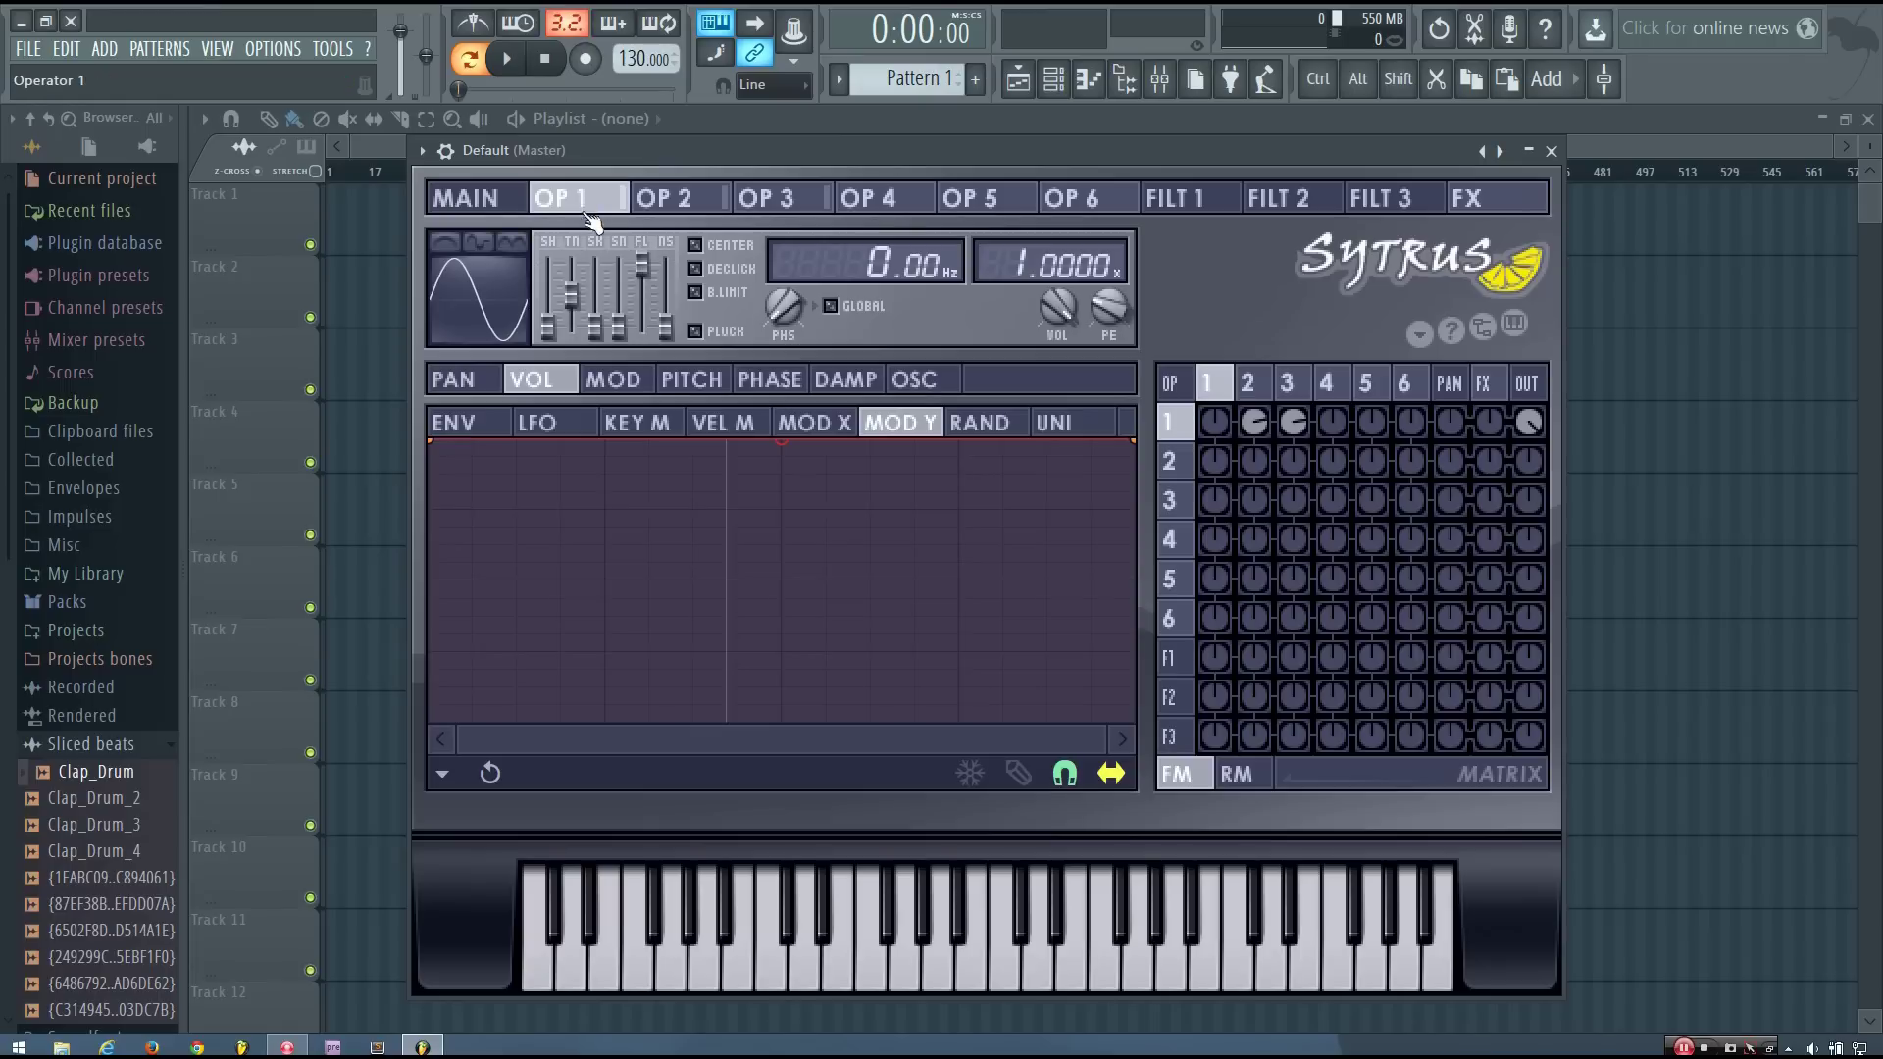
{"action": "left_click", "coordinate": [486, 422]}
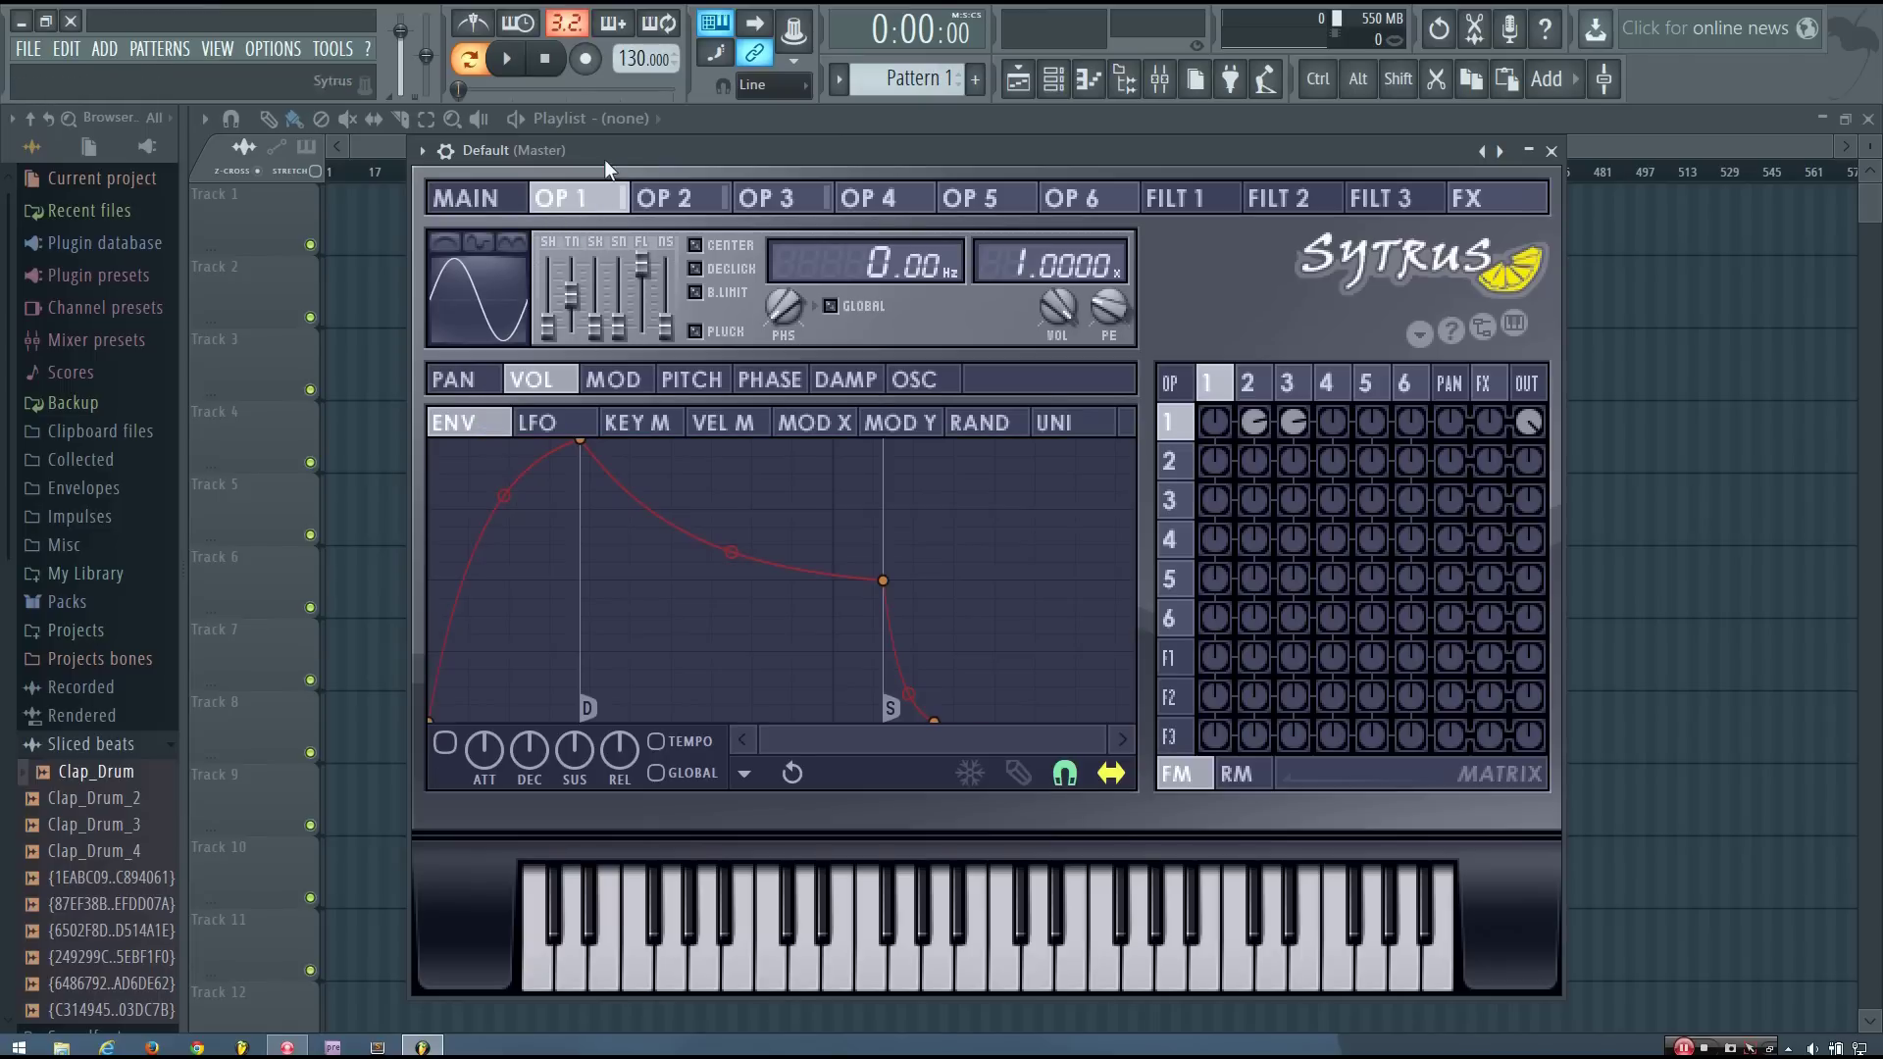
{"action": "left_click", "coordinate": [748, 771]}
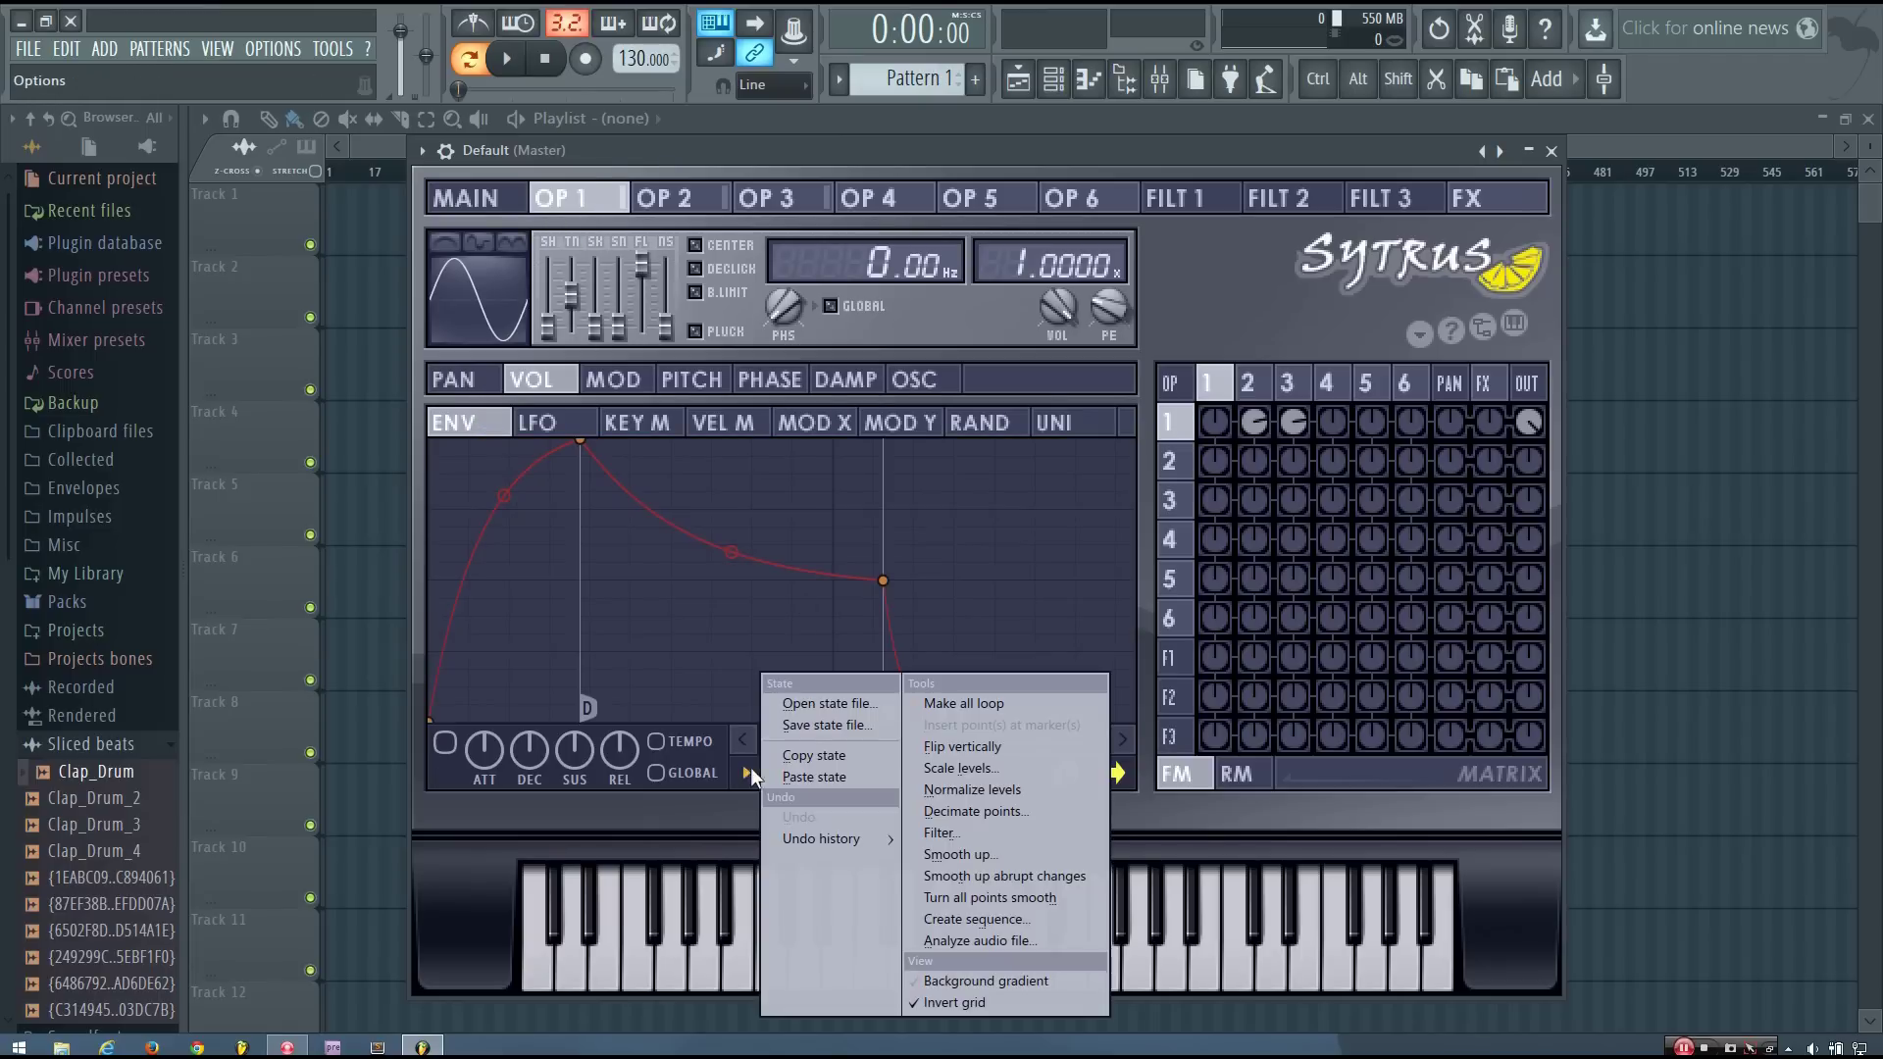
{"action": "left_click", "coordinate": [803, 779]}
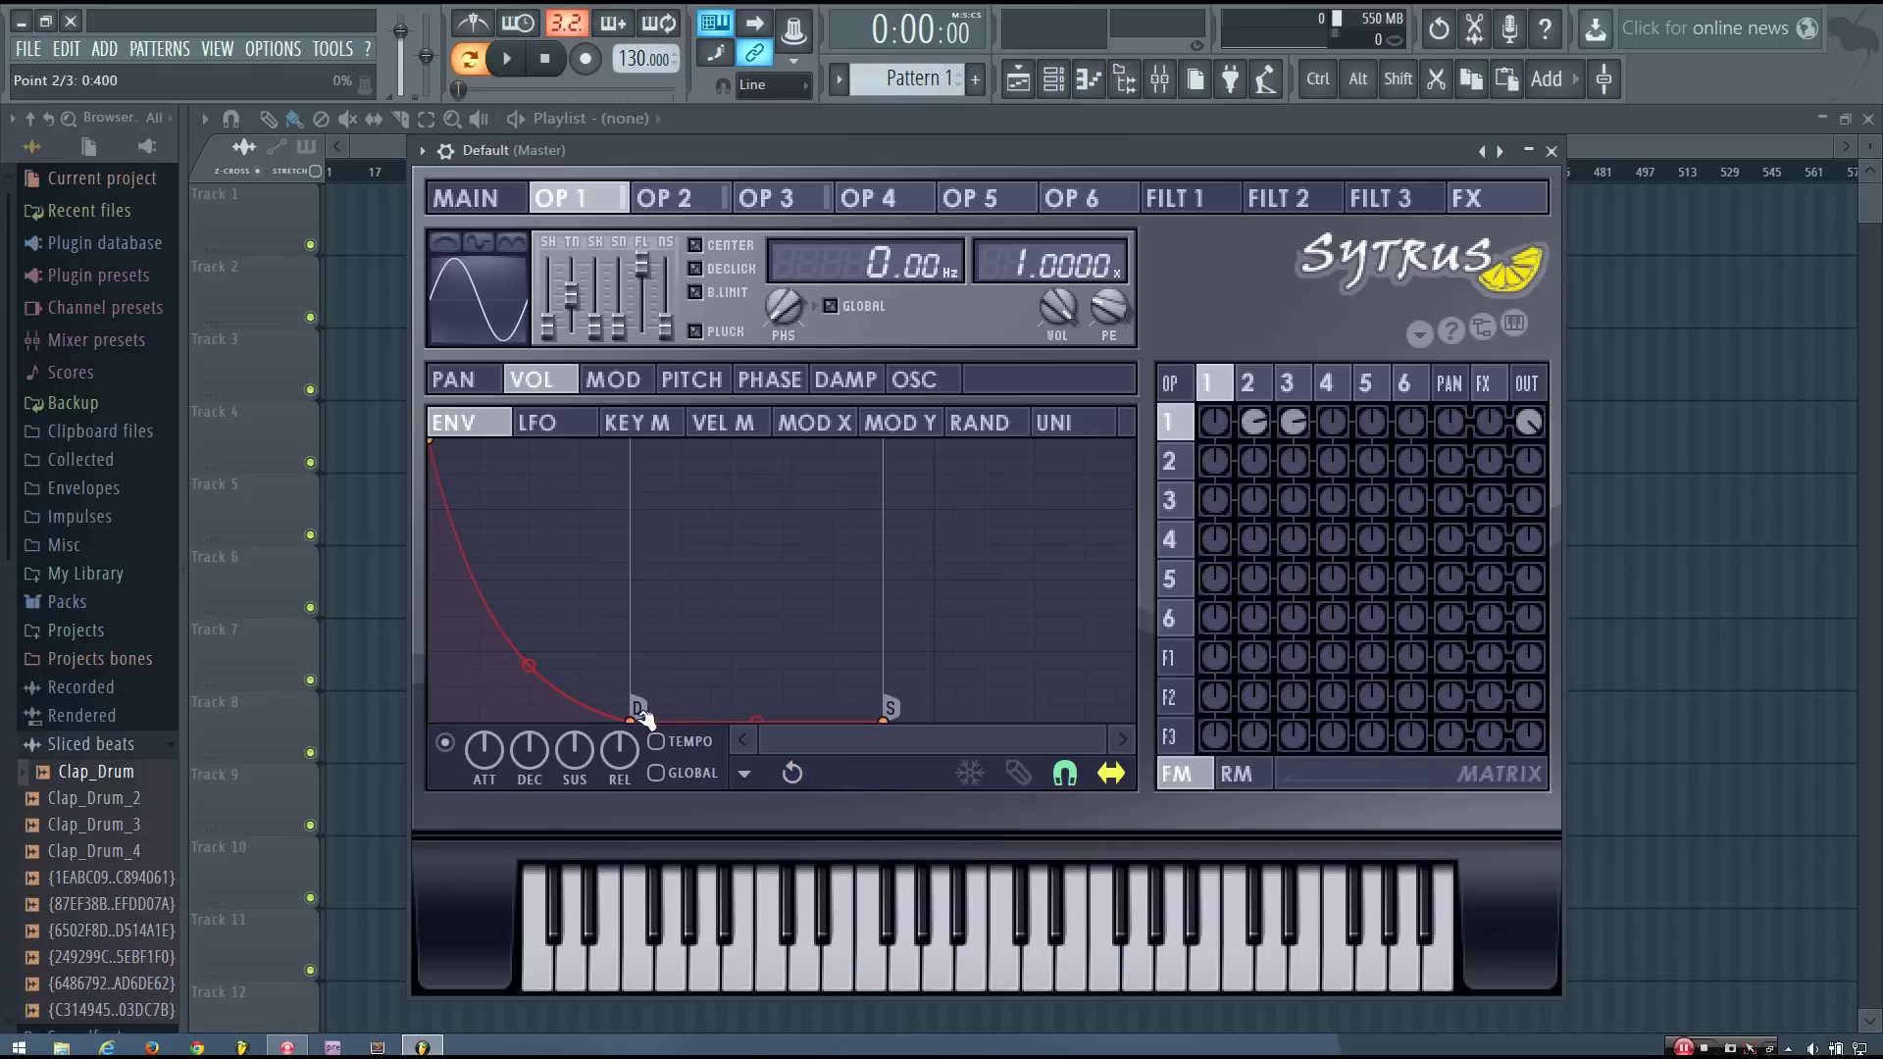
- Extend operator 1's envelope decay point to 0.600 and reshape the decay as an S-shaped Double curve
{"action": "left_click_drag", "start_coordinate": [636, 719], "coordinate": [684, 717]}
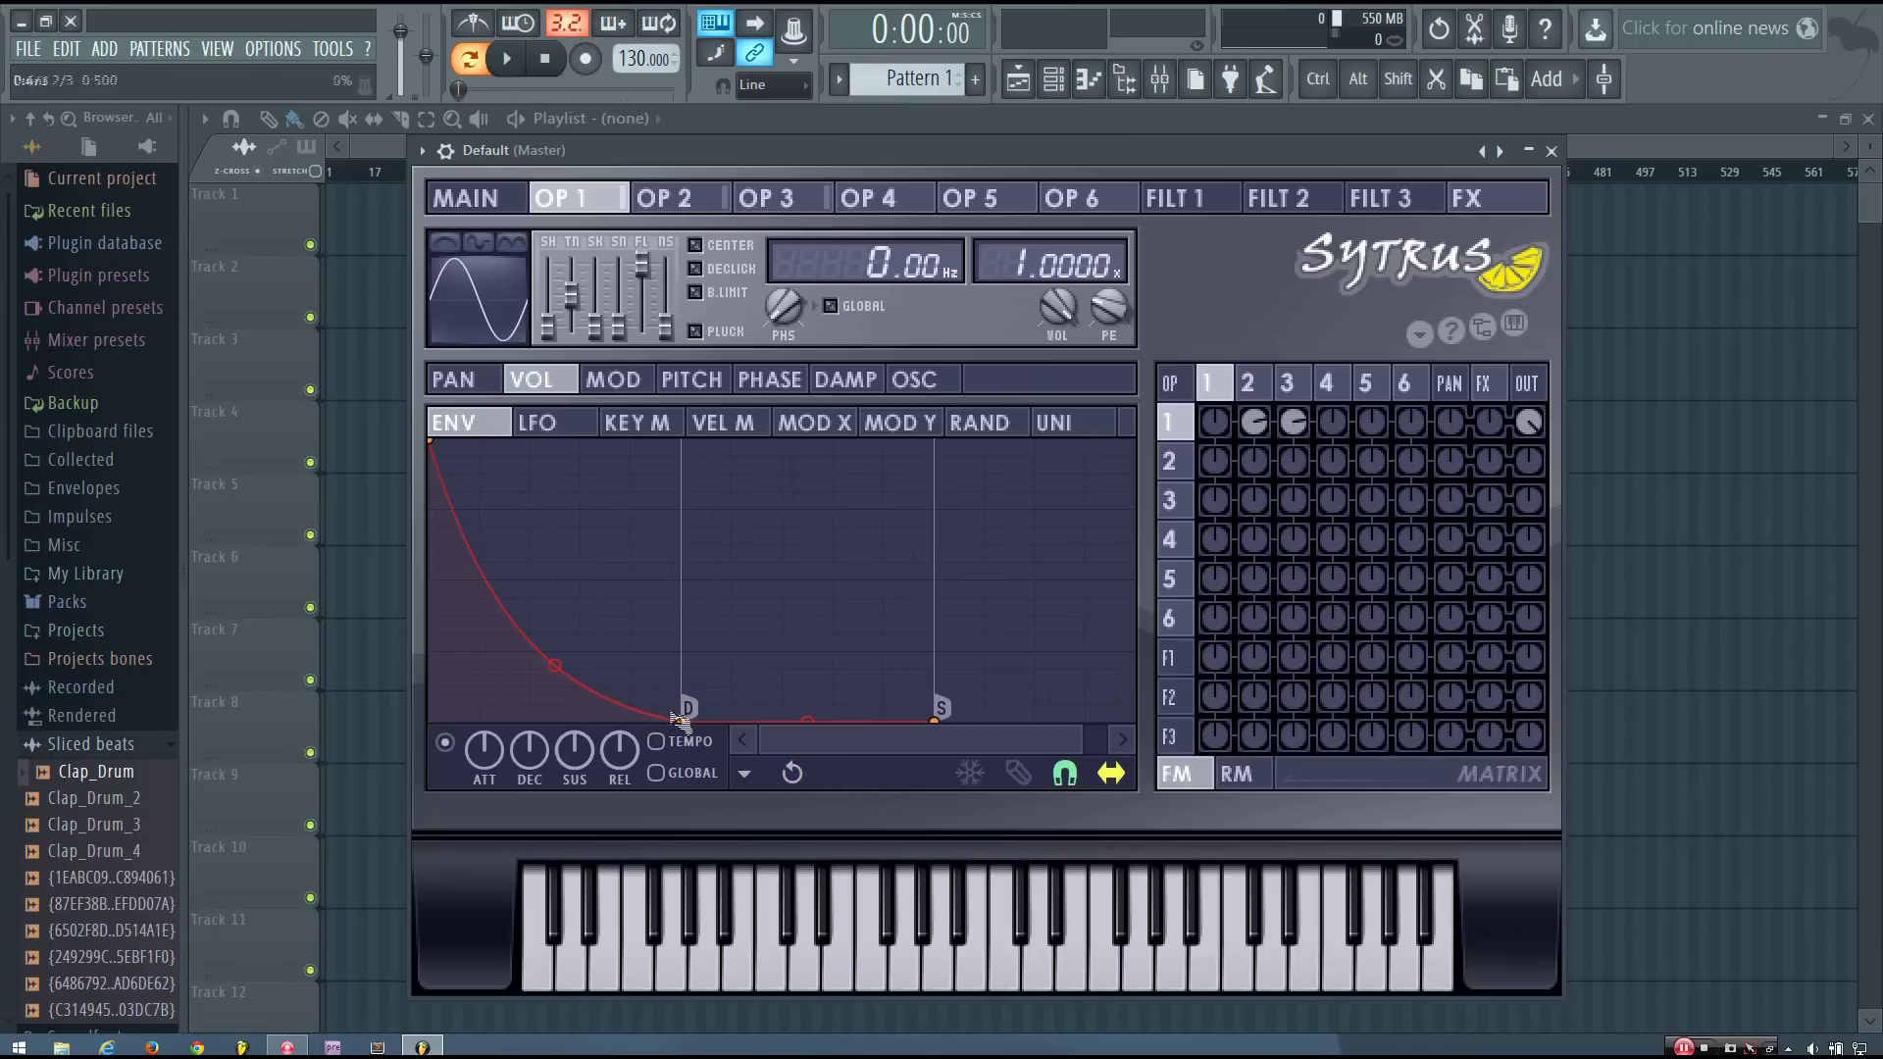
{"action": "left_click_drag", "start_coordinate": [685, 721], "coordinate": [733, 723]}
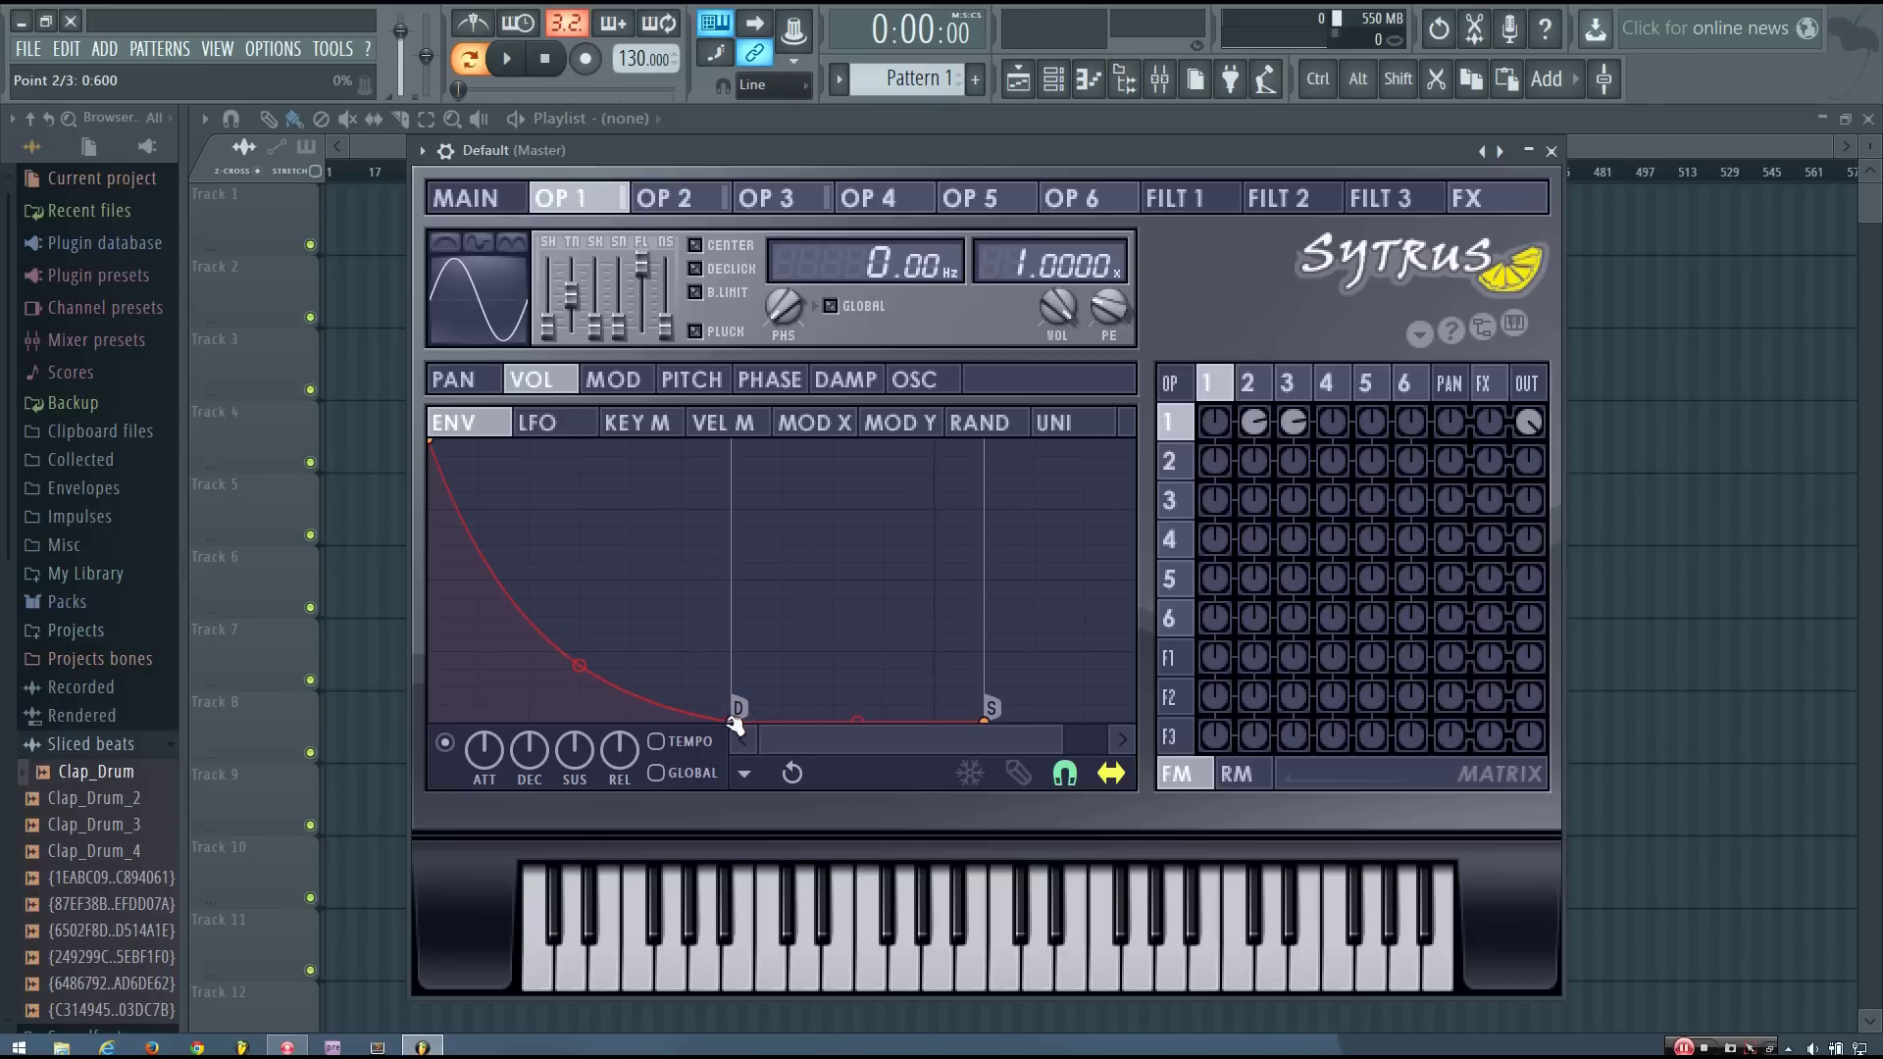
{"action": "right_click", "coordinate": [732, 721]}
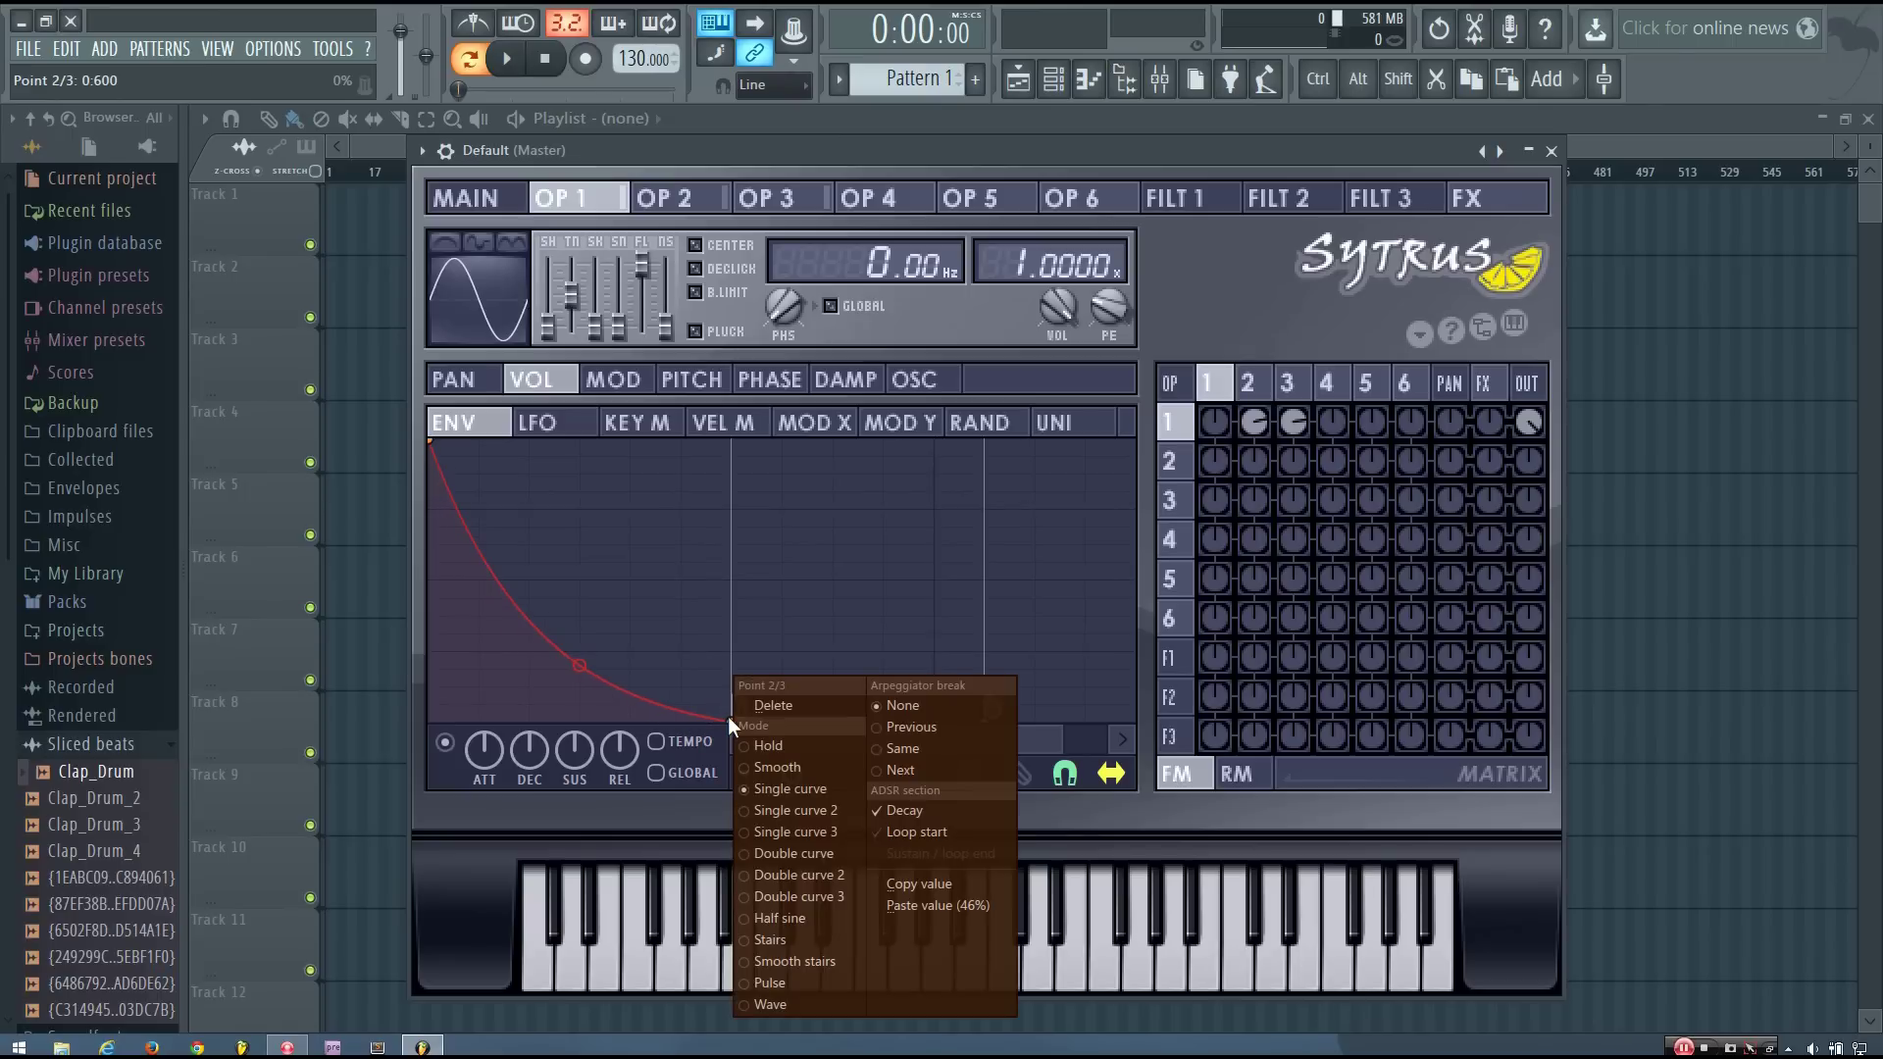
{"action": "left_click", "coordinate": [788, 854]}
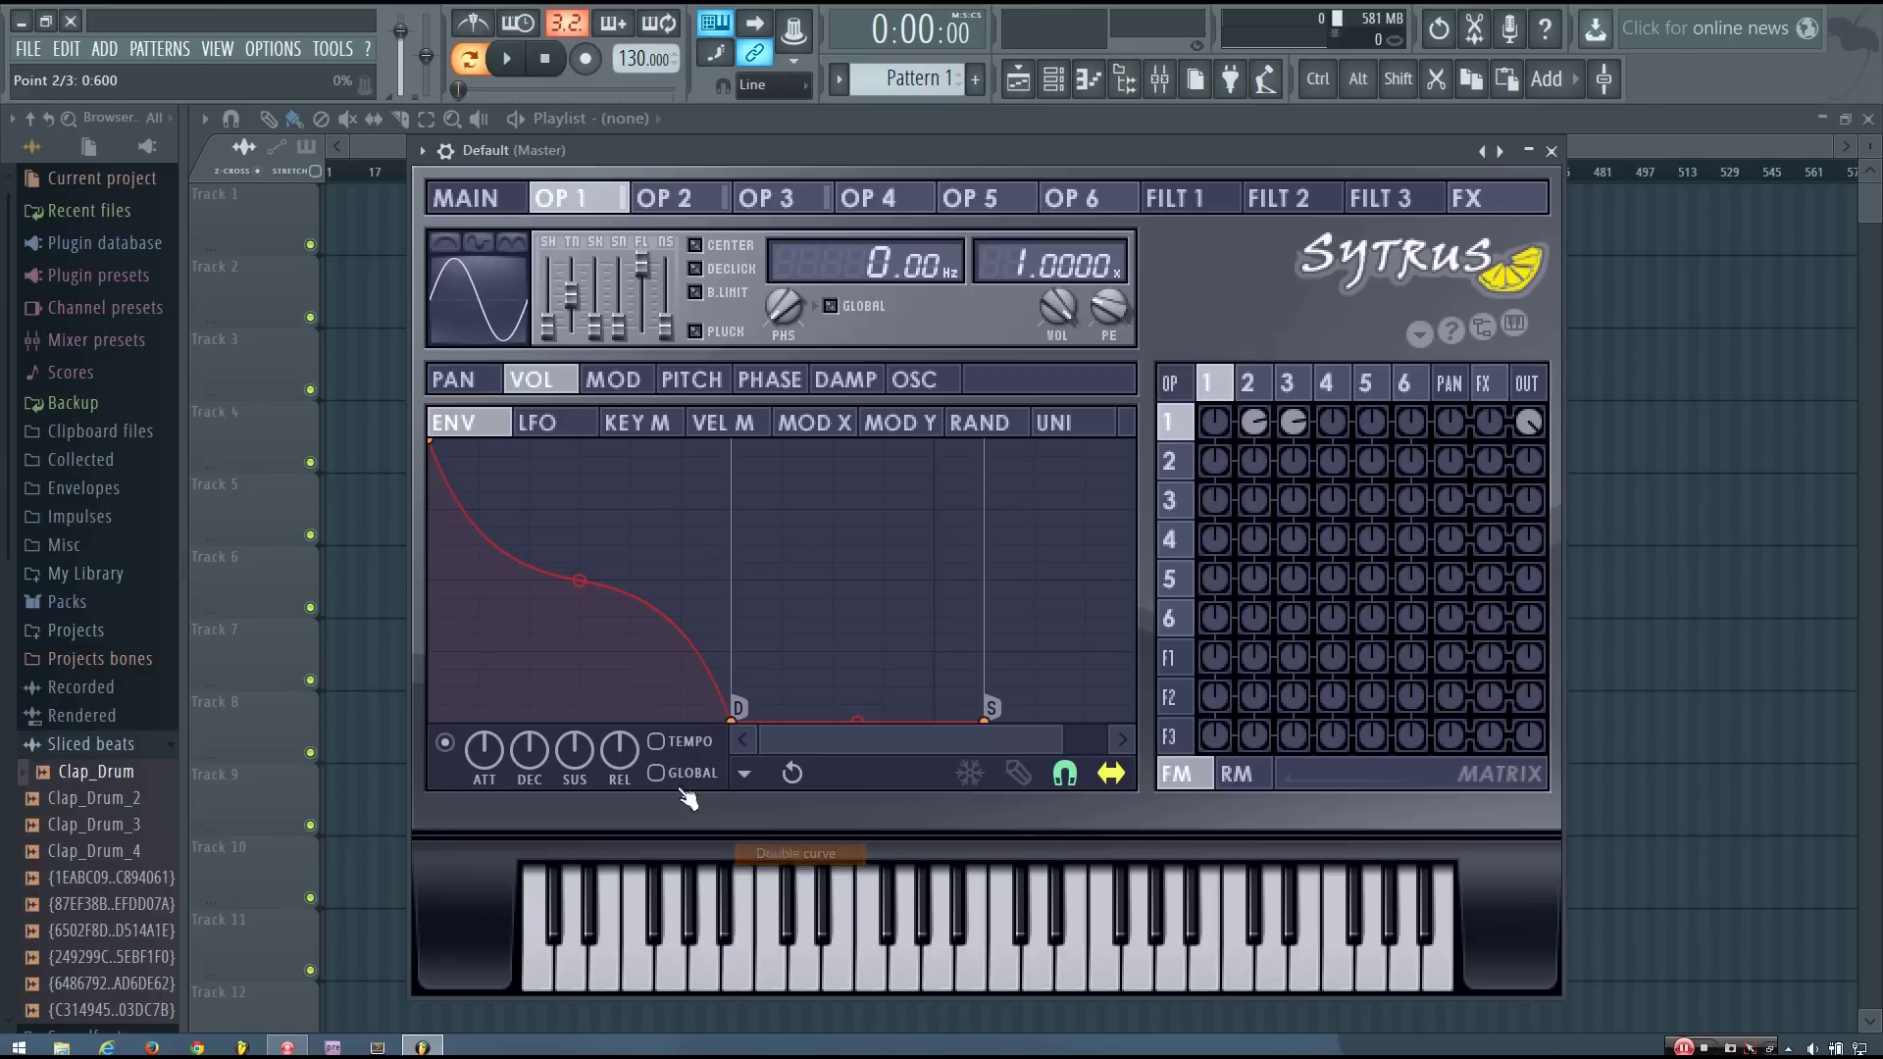
{"action": "left_click_drag", "start_coordinate": [580, 581], "coordinate": [579, 638]}
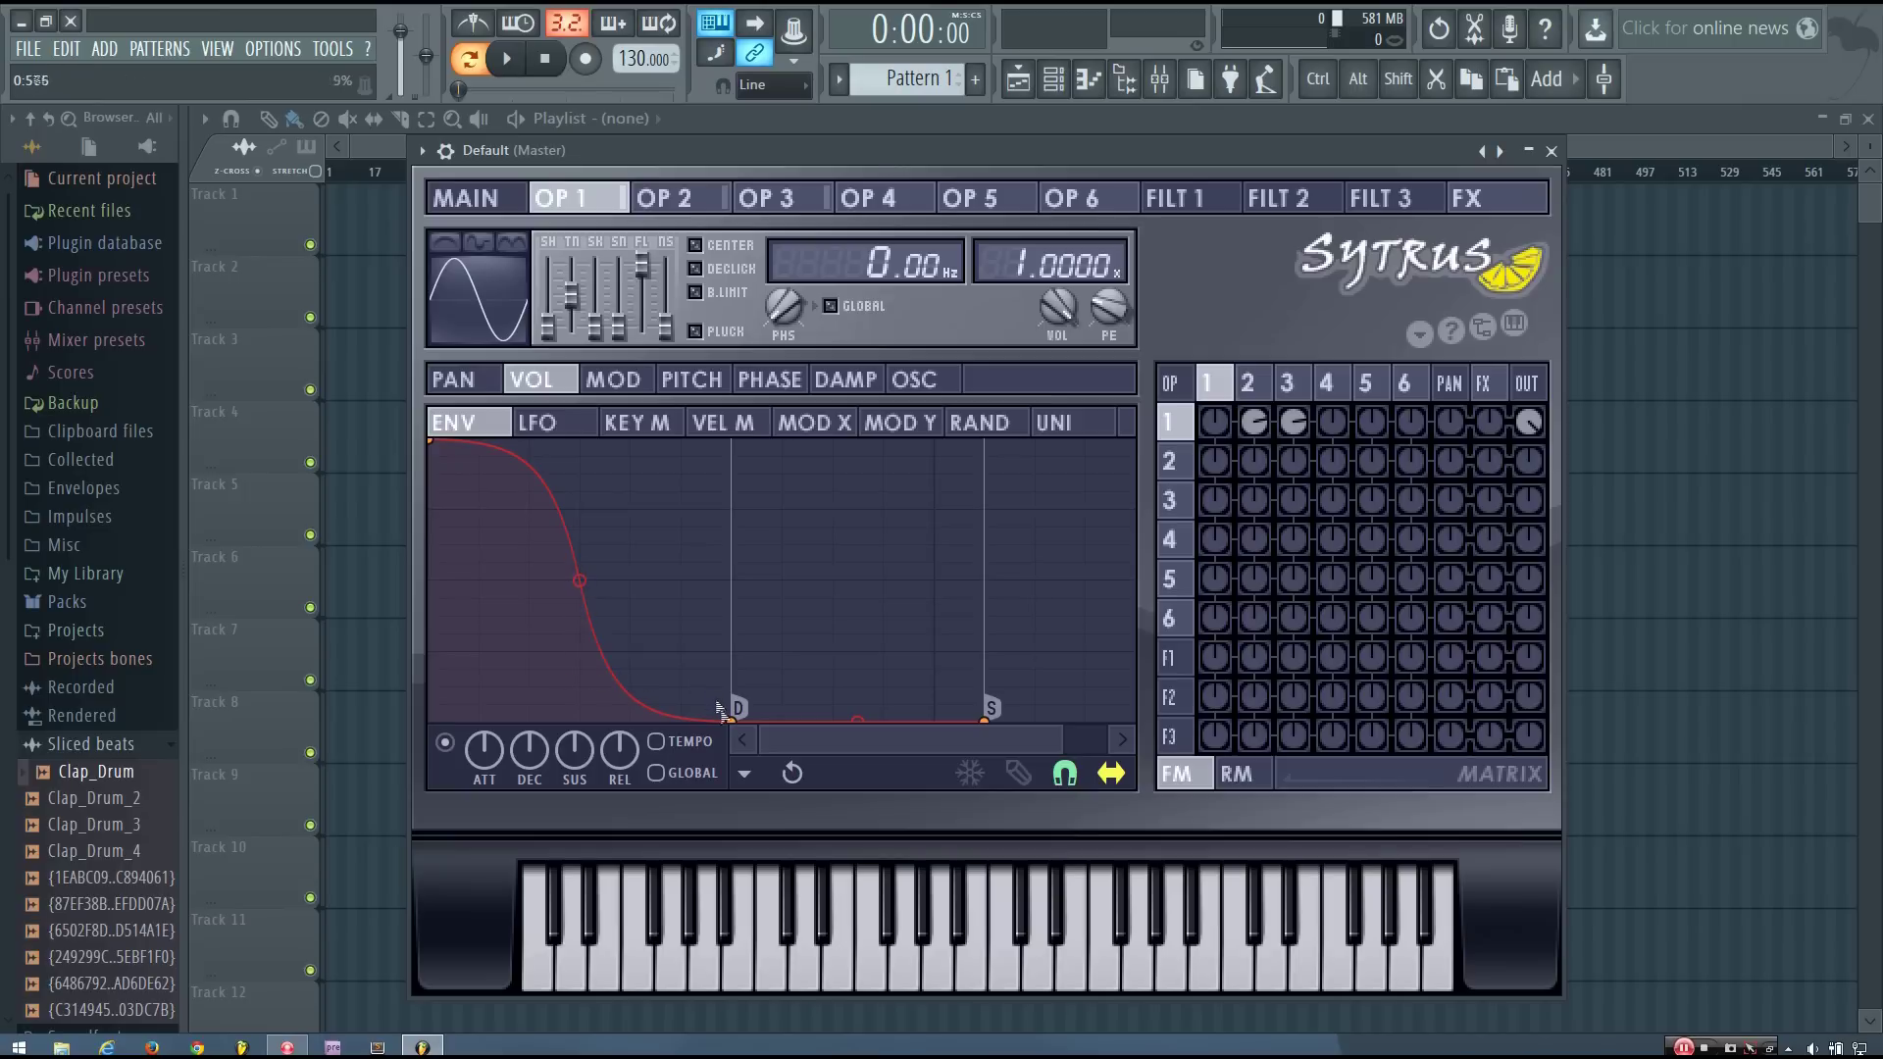
- Compare the volume envelopes of operators 2 and 1, and audition the patch from the main settings
{"action": "left_click", "coordinate": [704, 214]}
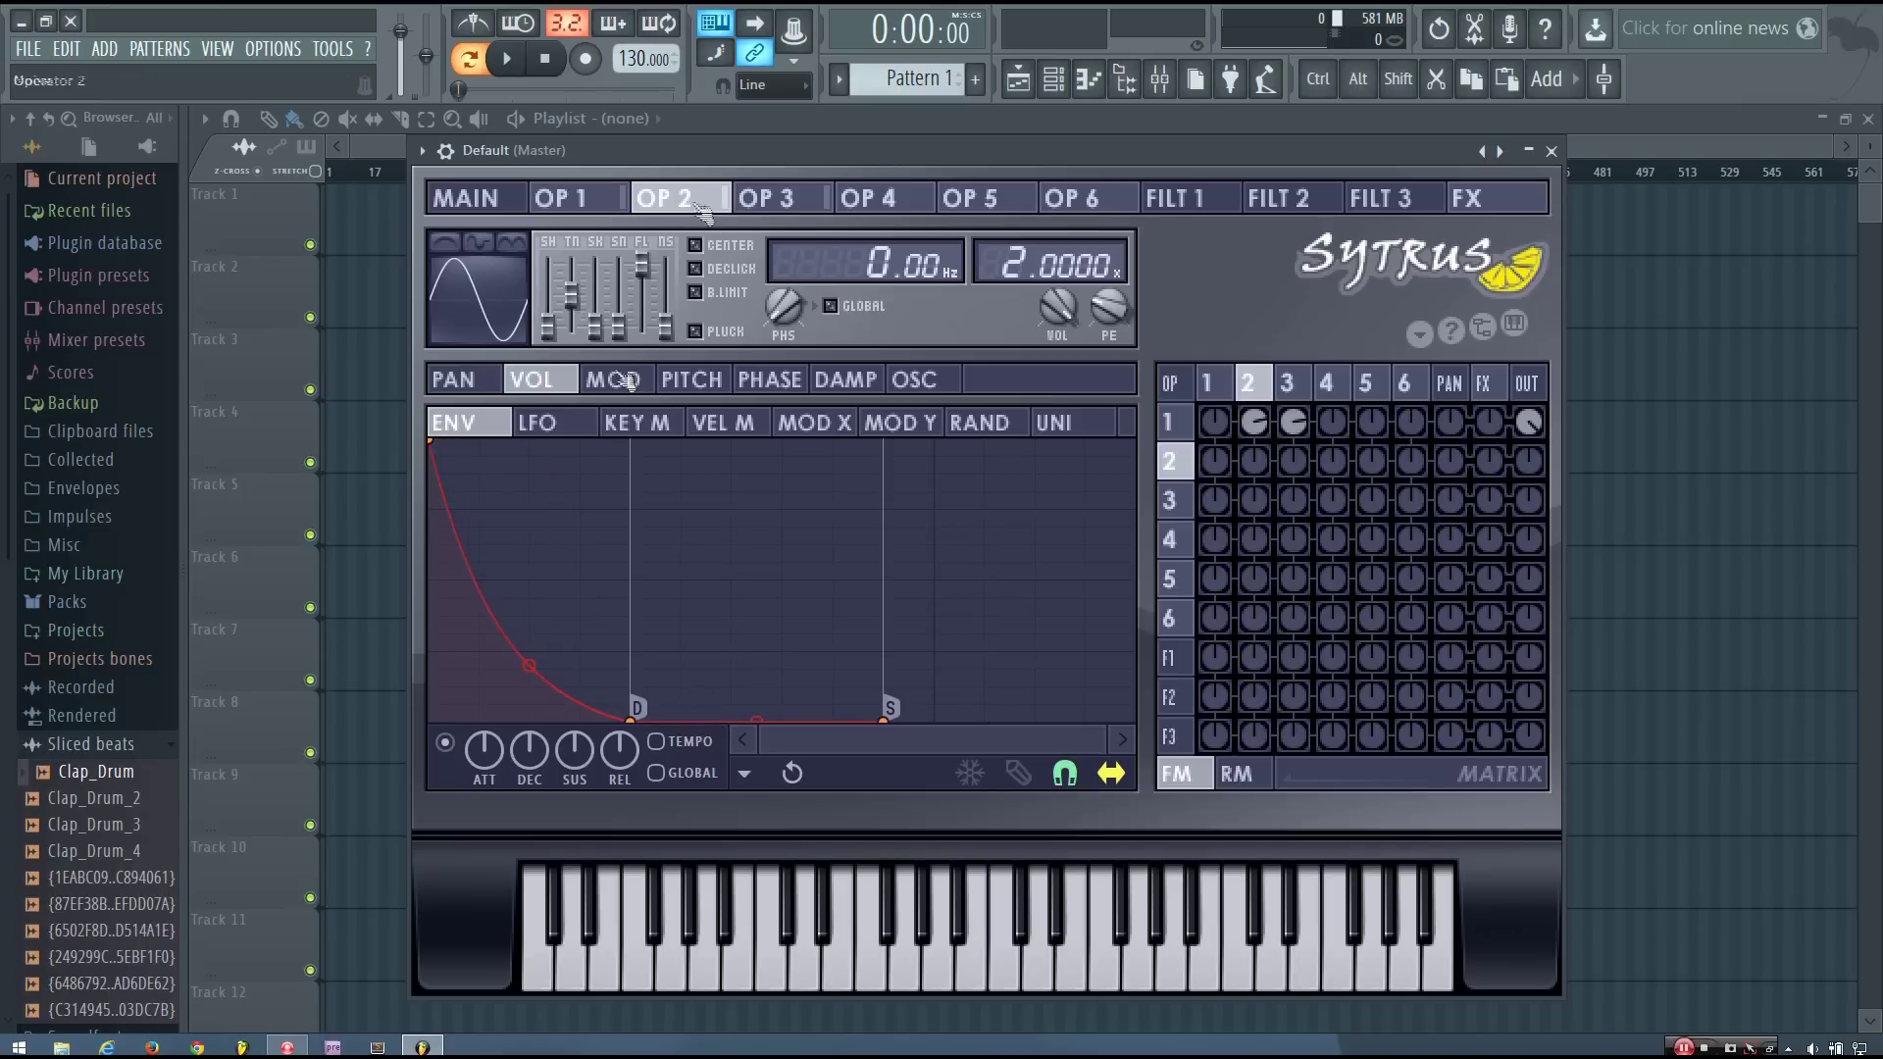
{"action": "left_click", "coordinate": [585, 197]}
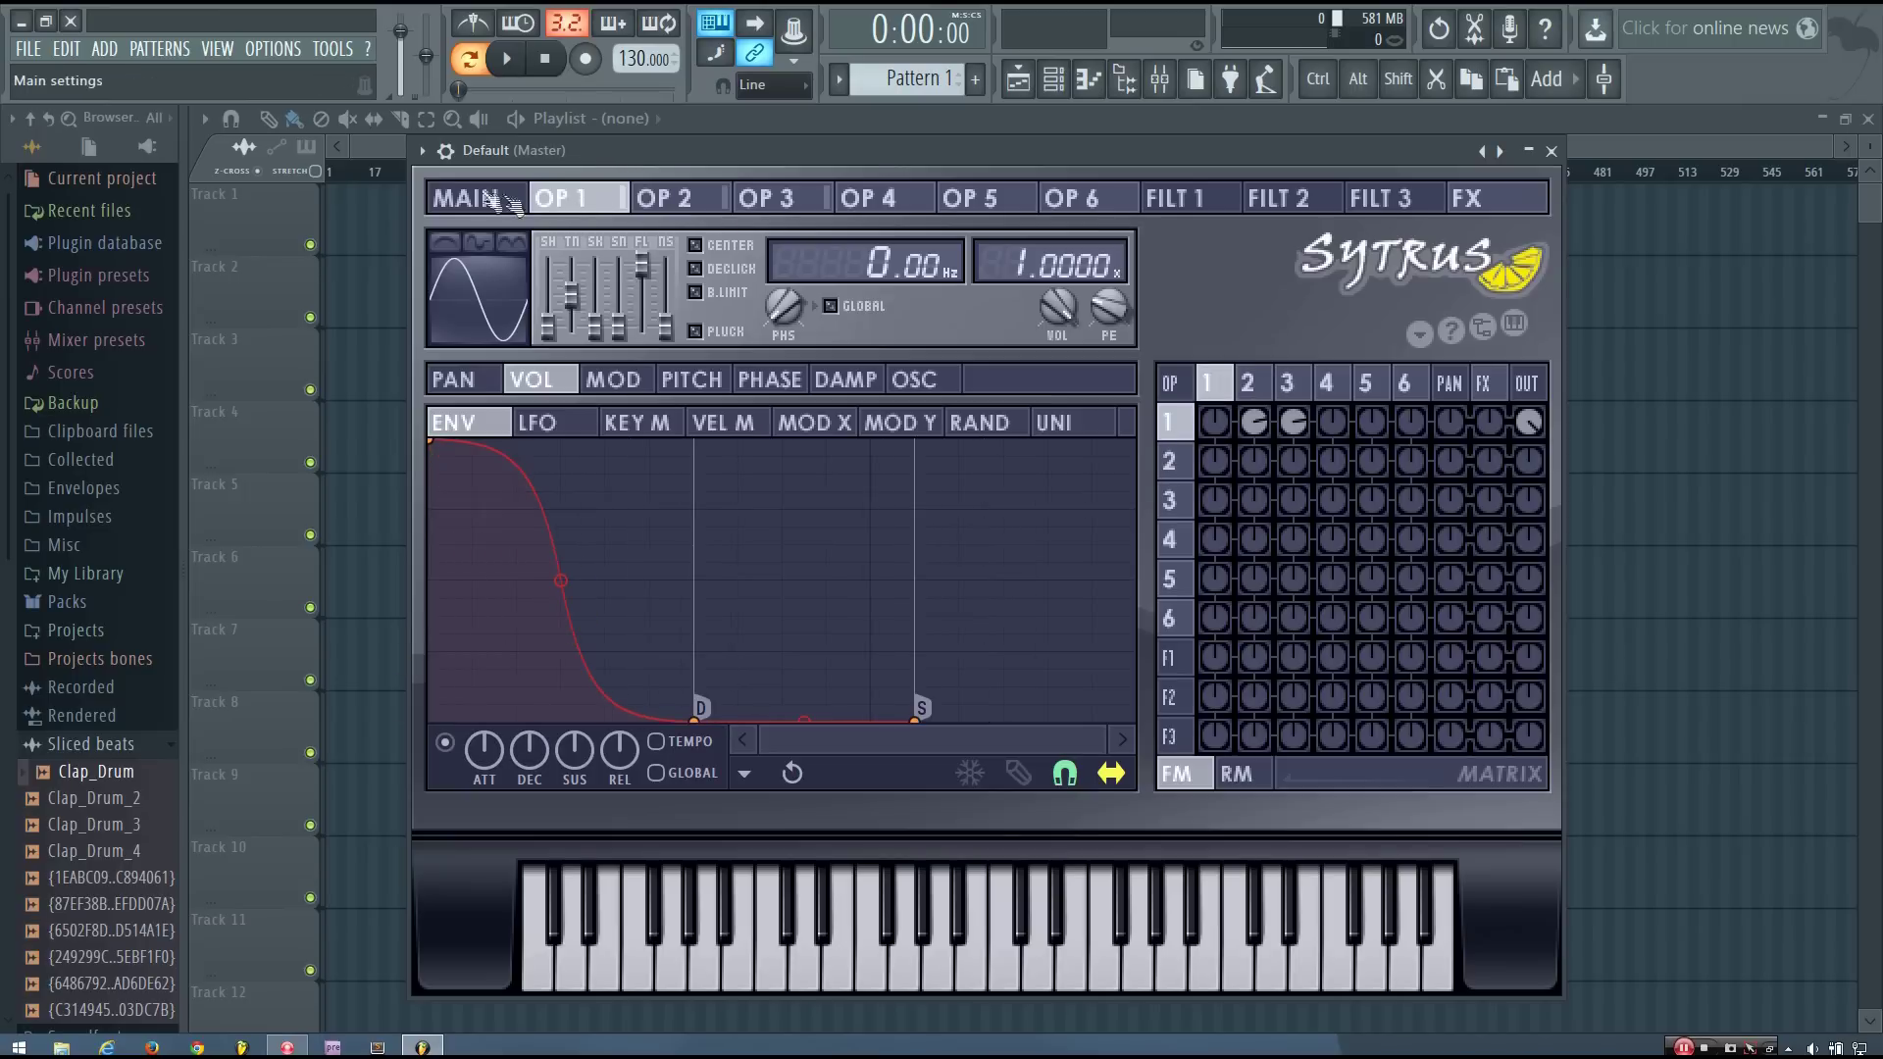
{"action": "left_click", "coordinate": [491, 201]}
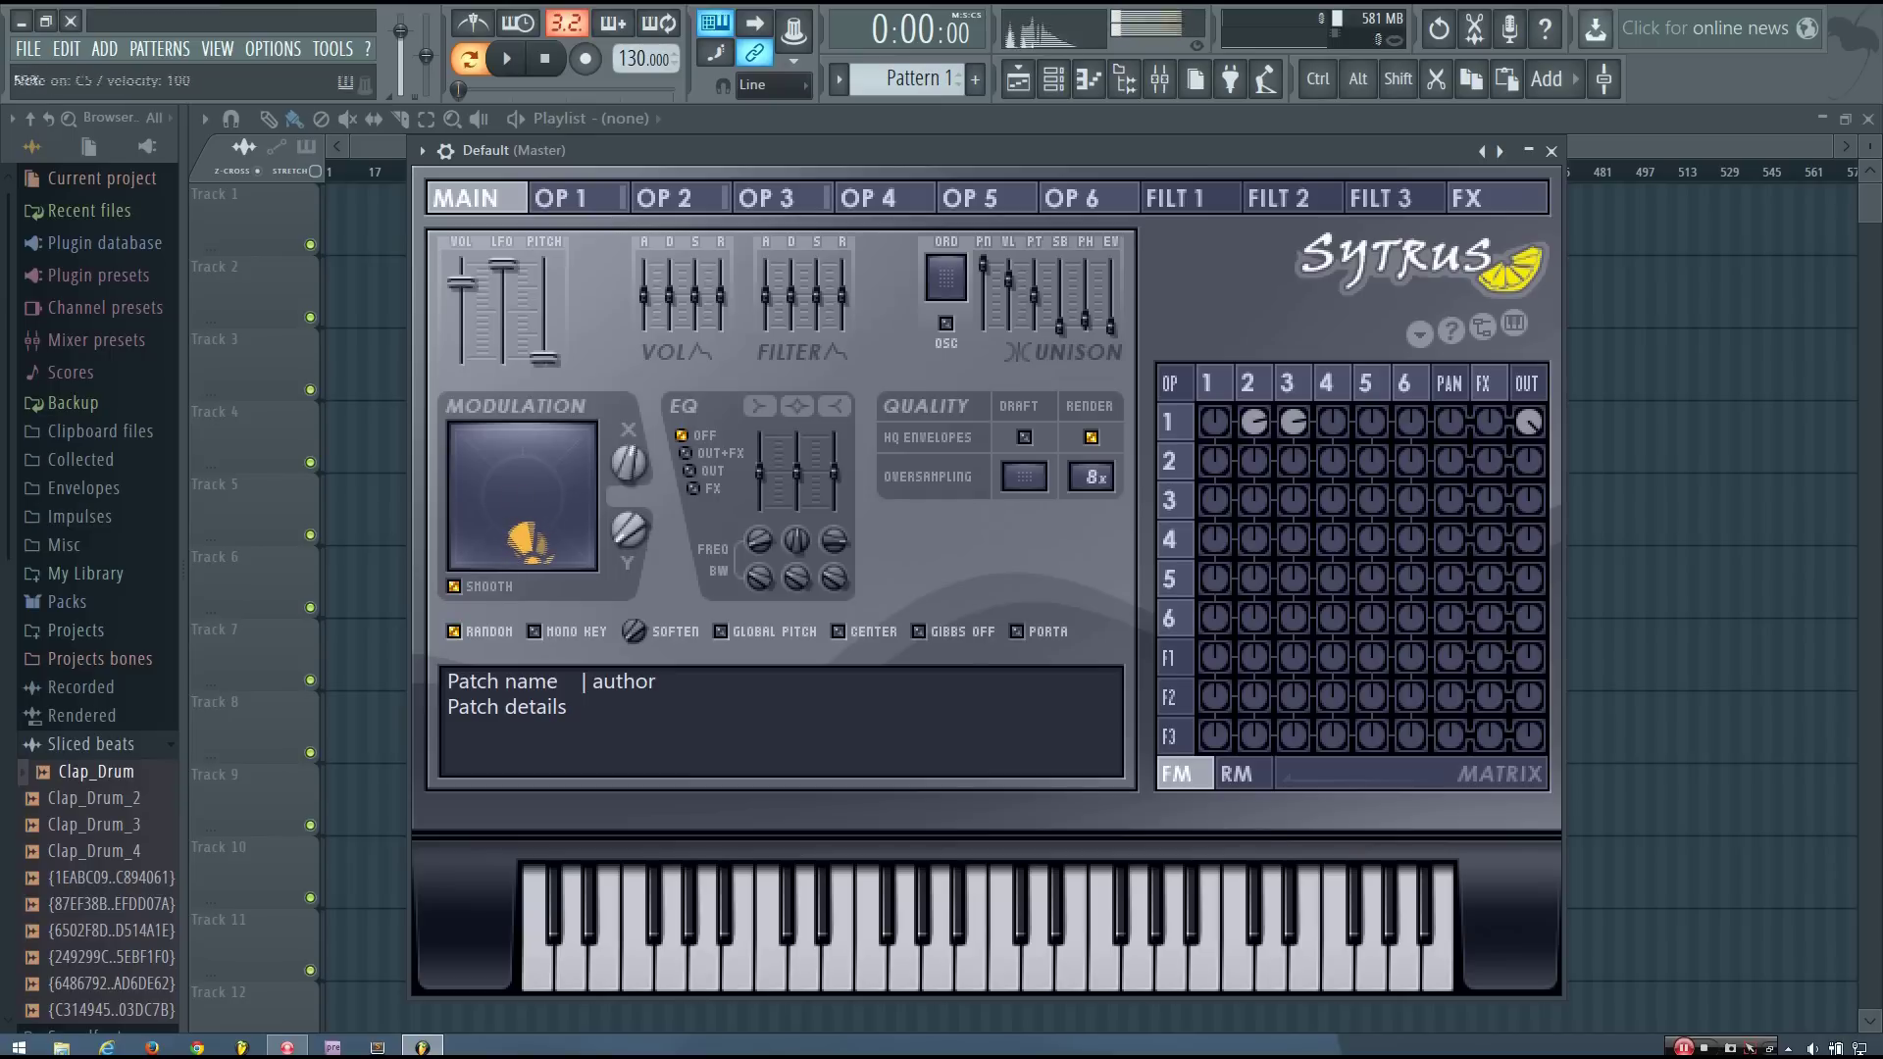
- Raise the attack of operator 1's volume envelope slightly while playing test notes
{"action": "left_click", "coordinate": [626, 200]}
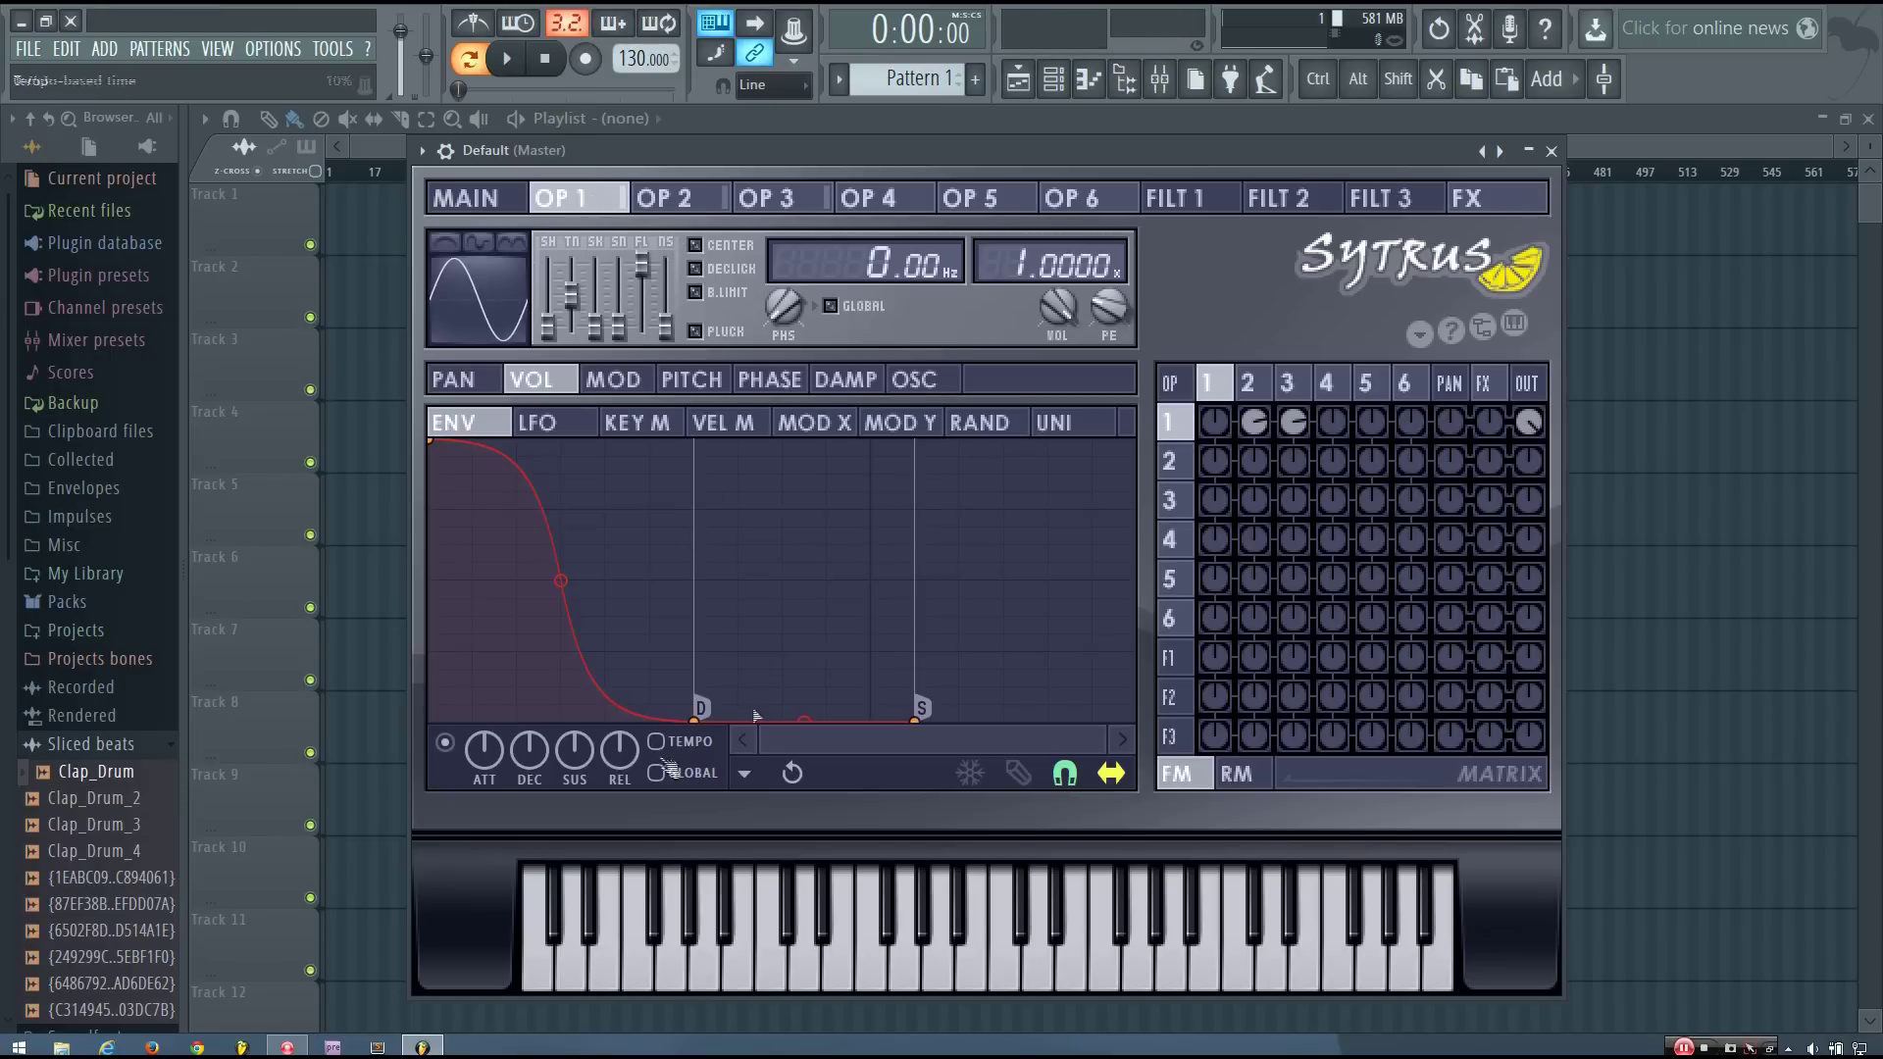
{"action": "left_click_drag", "start_coordinate": [485, 752], "coordinate": [484, 721]}
{"action": "key", "text": "b"}
{"action": "key", "text": "b"}
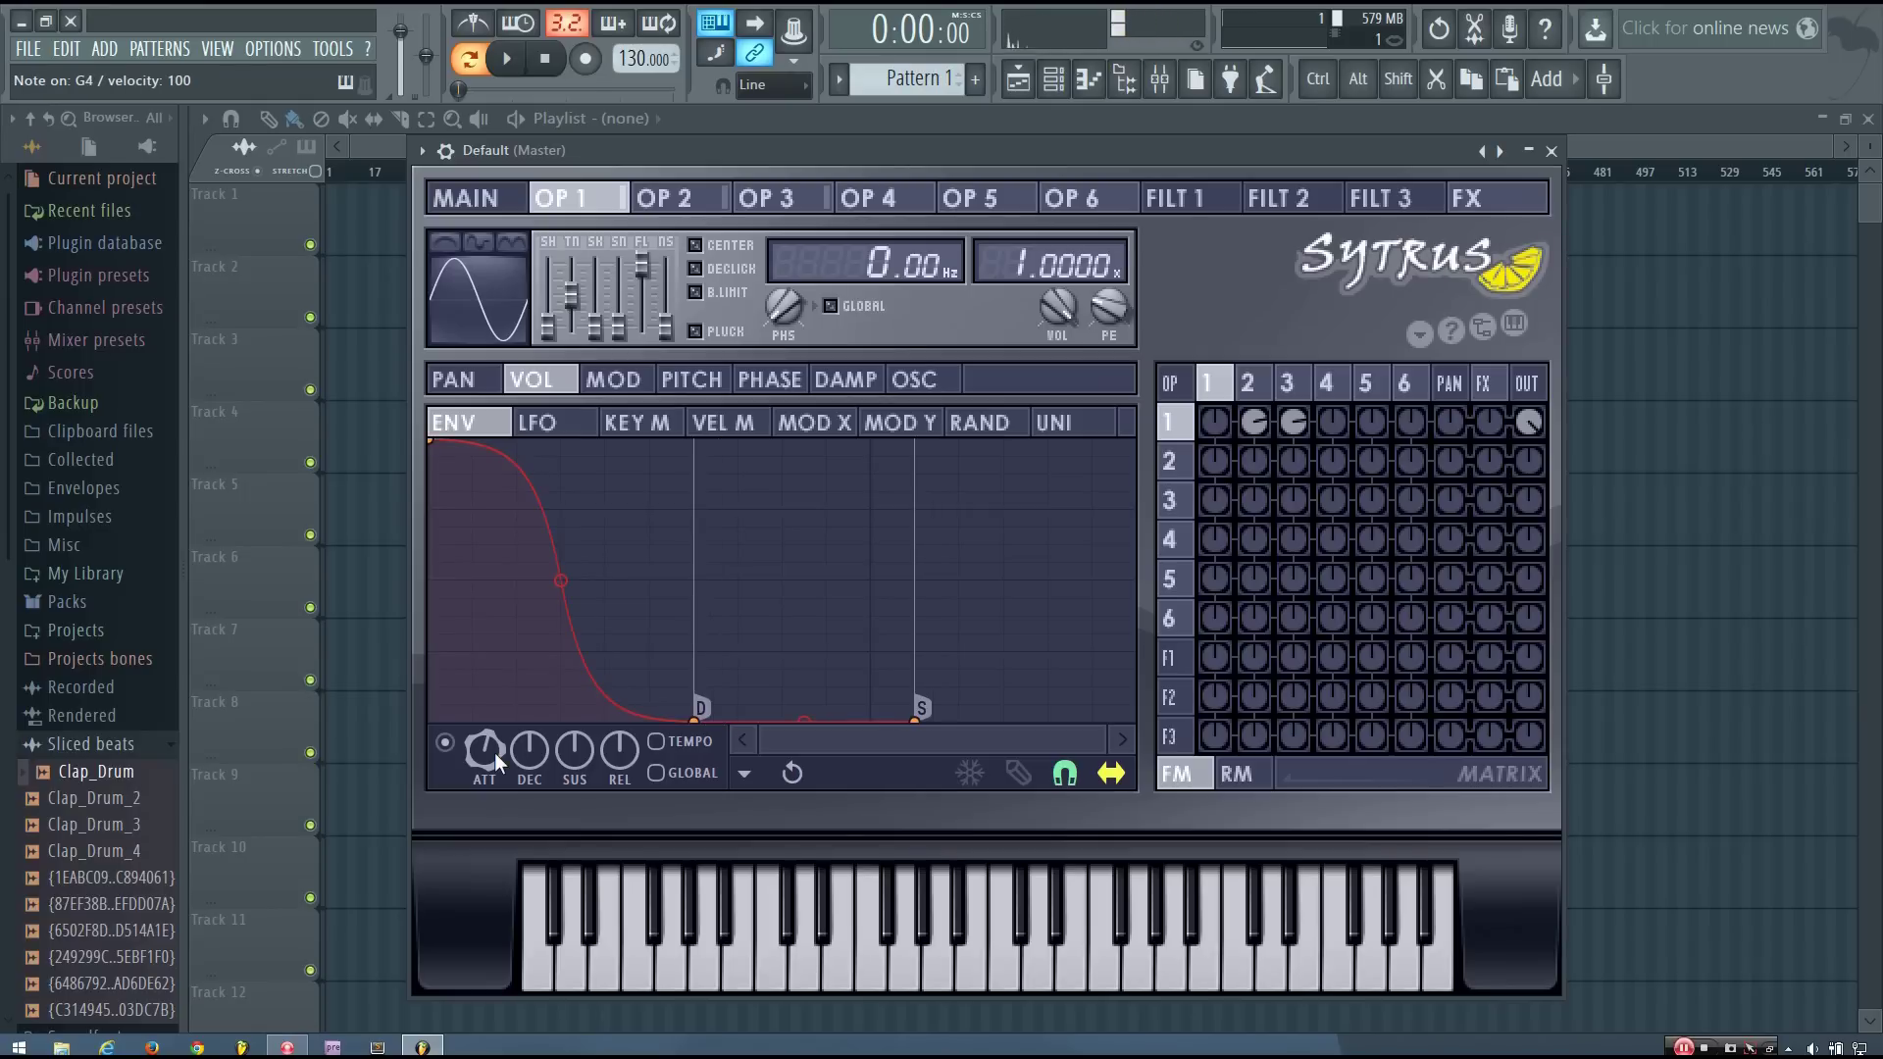
{"action": "key", "text": "b"}
{"action": "left_click_drag", "start_coordinate": [489, 752], "coordinate": [489, 750]}
{"action": "key", "text": "b"}
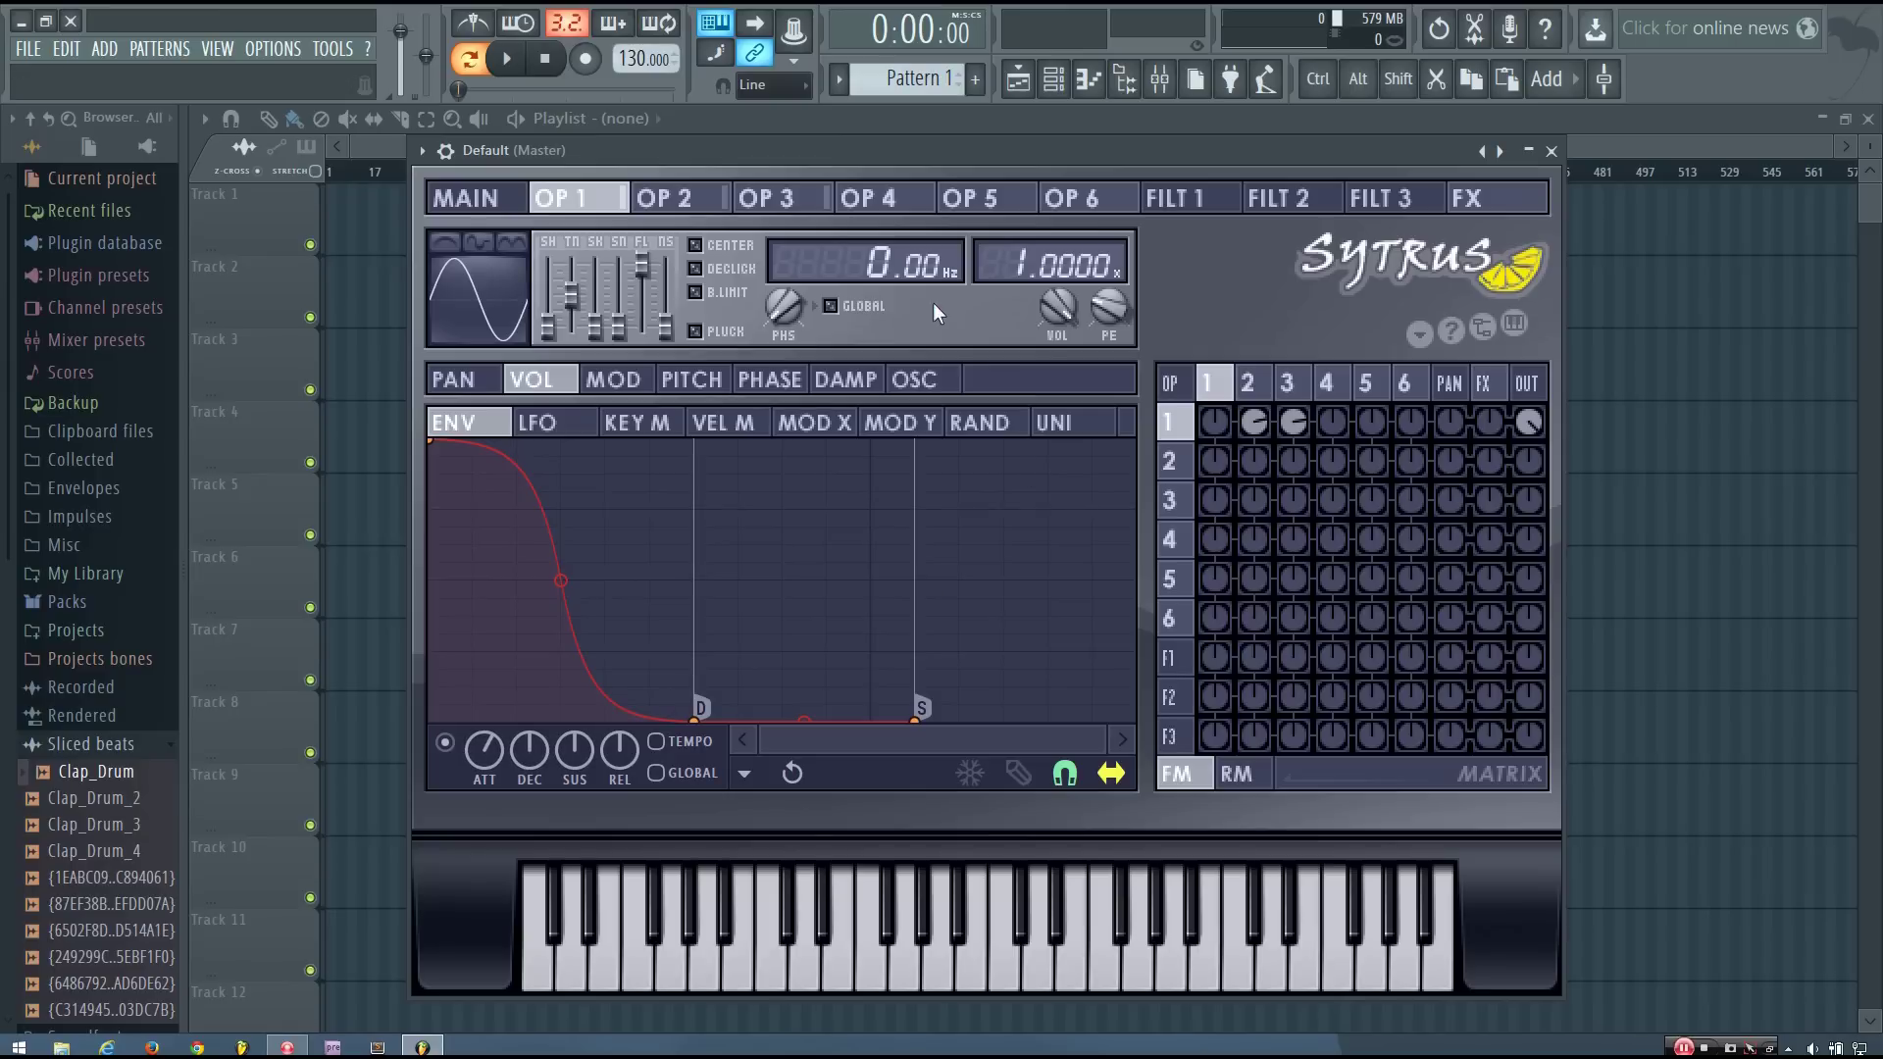
- Set the unison order to 3 in the main settings
{"action": "left_click", "coordinate": [500, 204]}
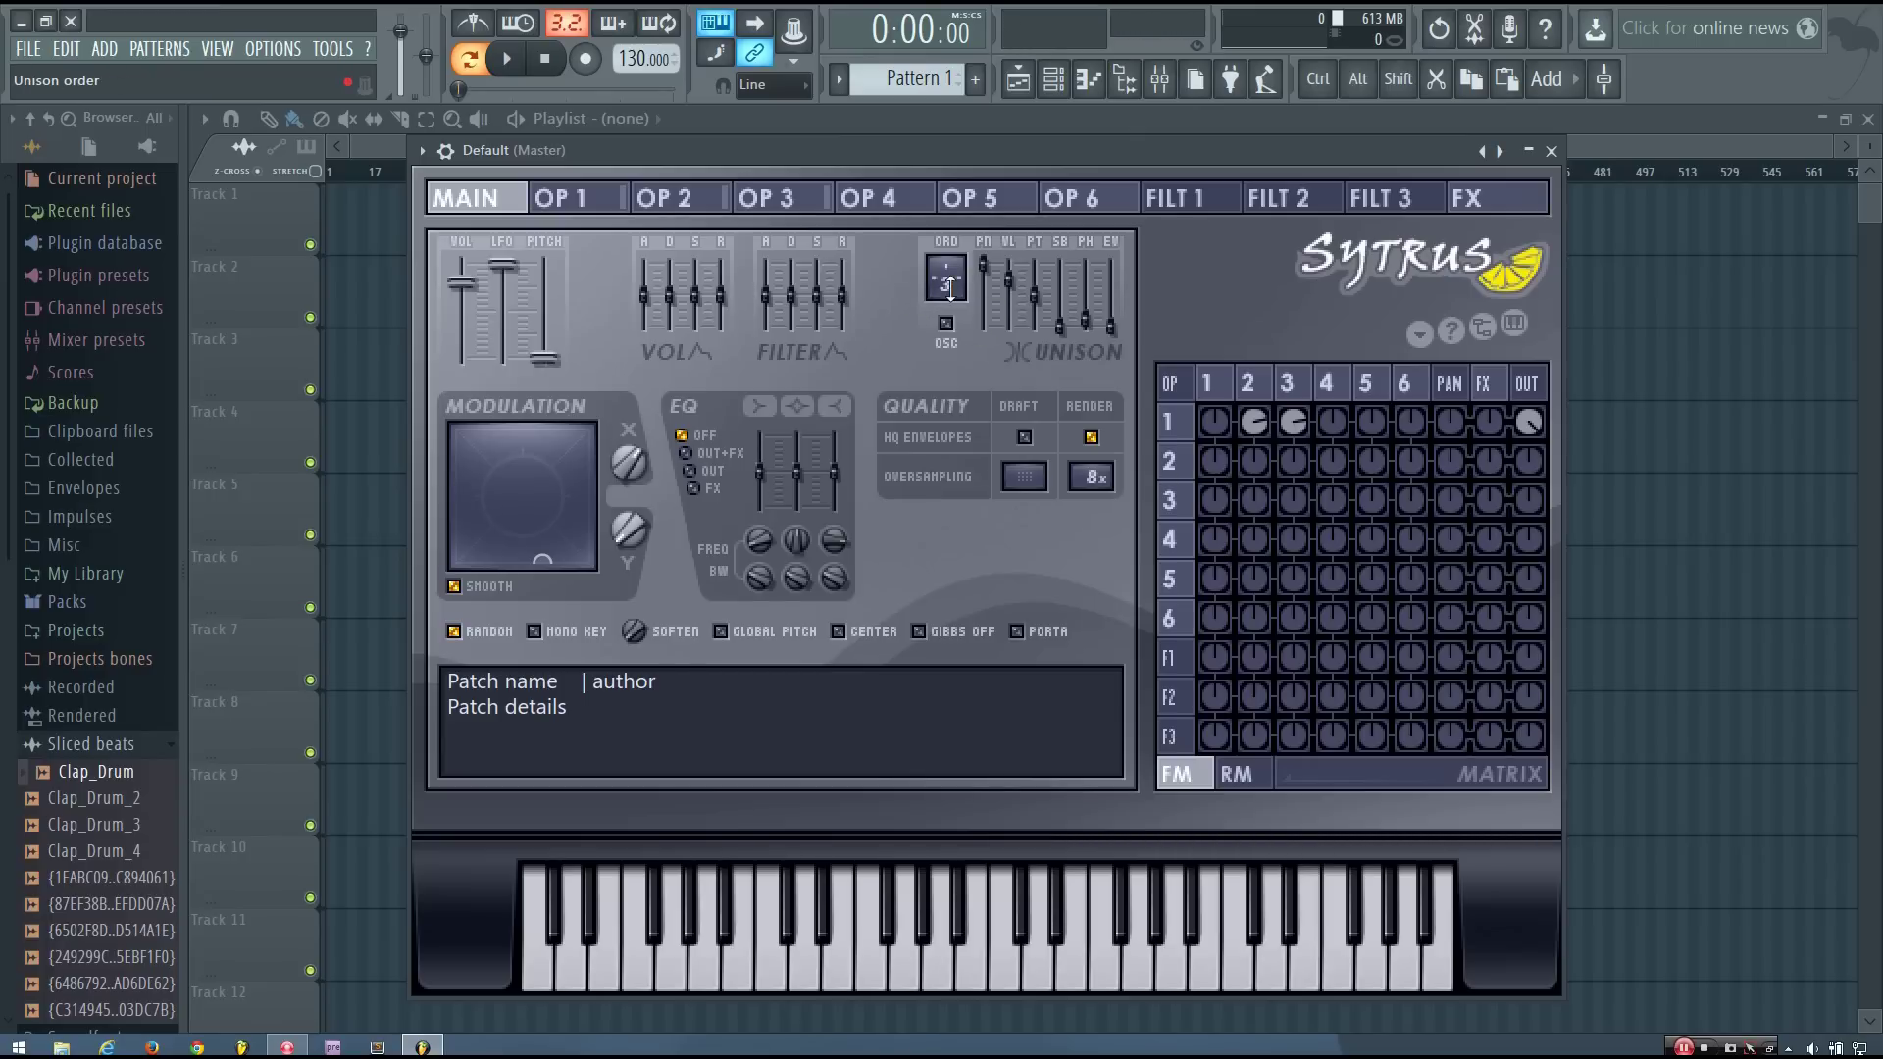
- Play test notes with operator 1 open and enable its Declick option
{"action": "left_click", "coordinate": [608, 202]}
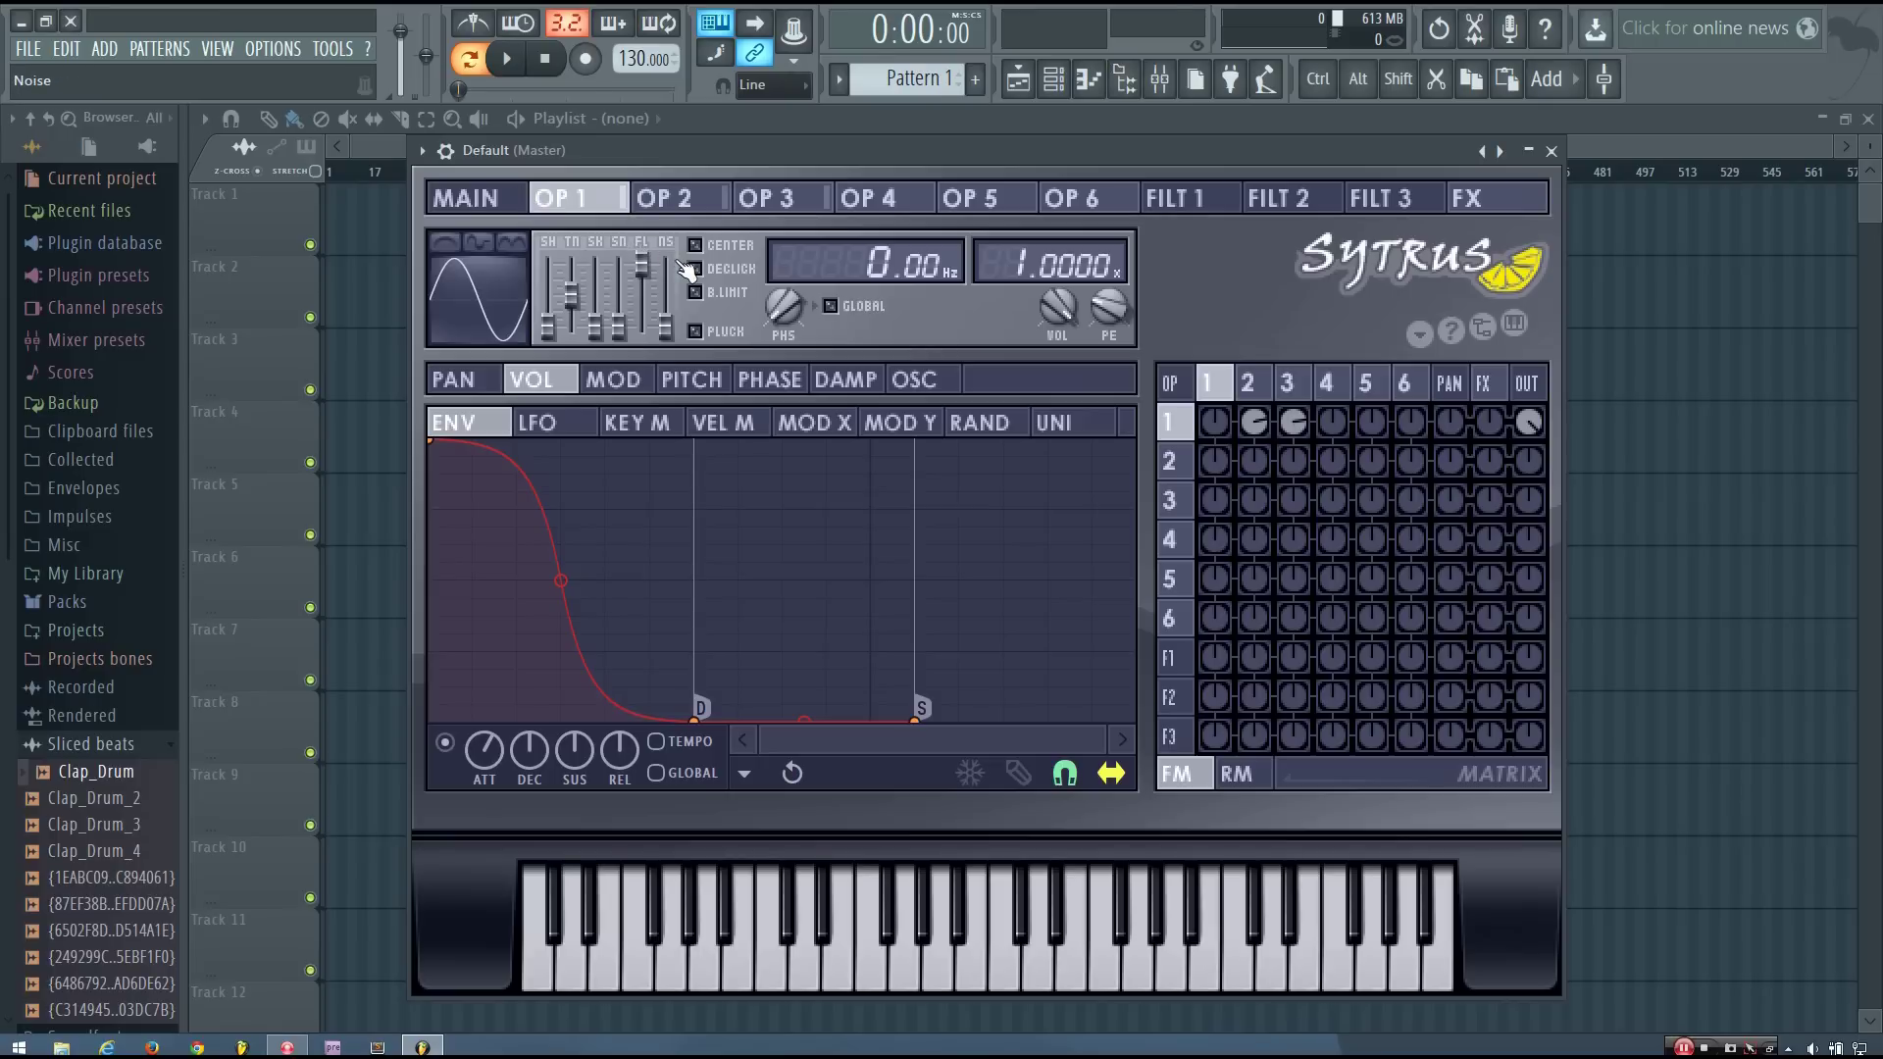
{"action": "key", "text": "b"}
{"action": "key", "text": "b"}
{"action": "key", "text": "b"}
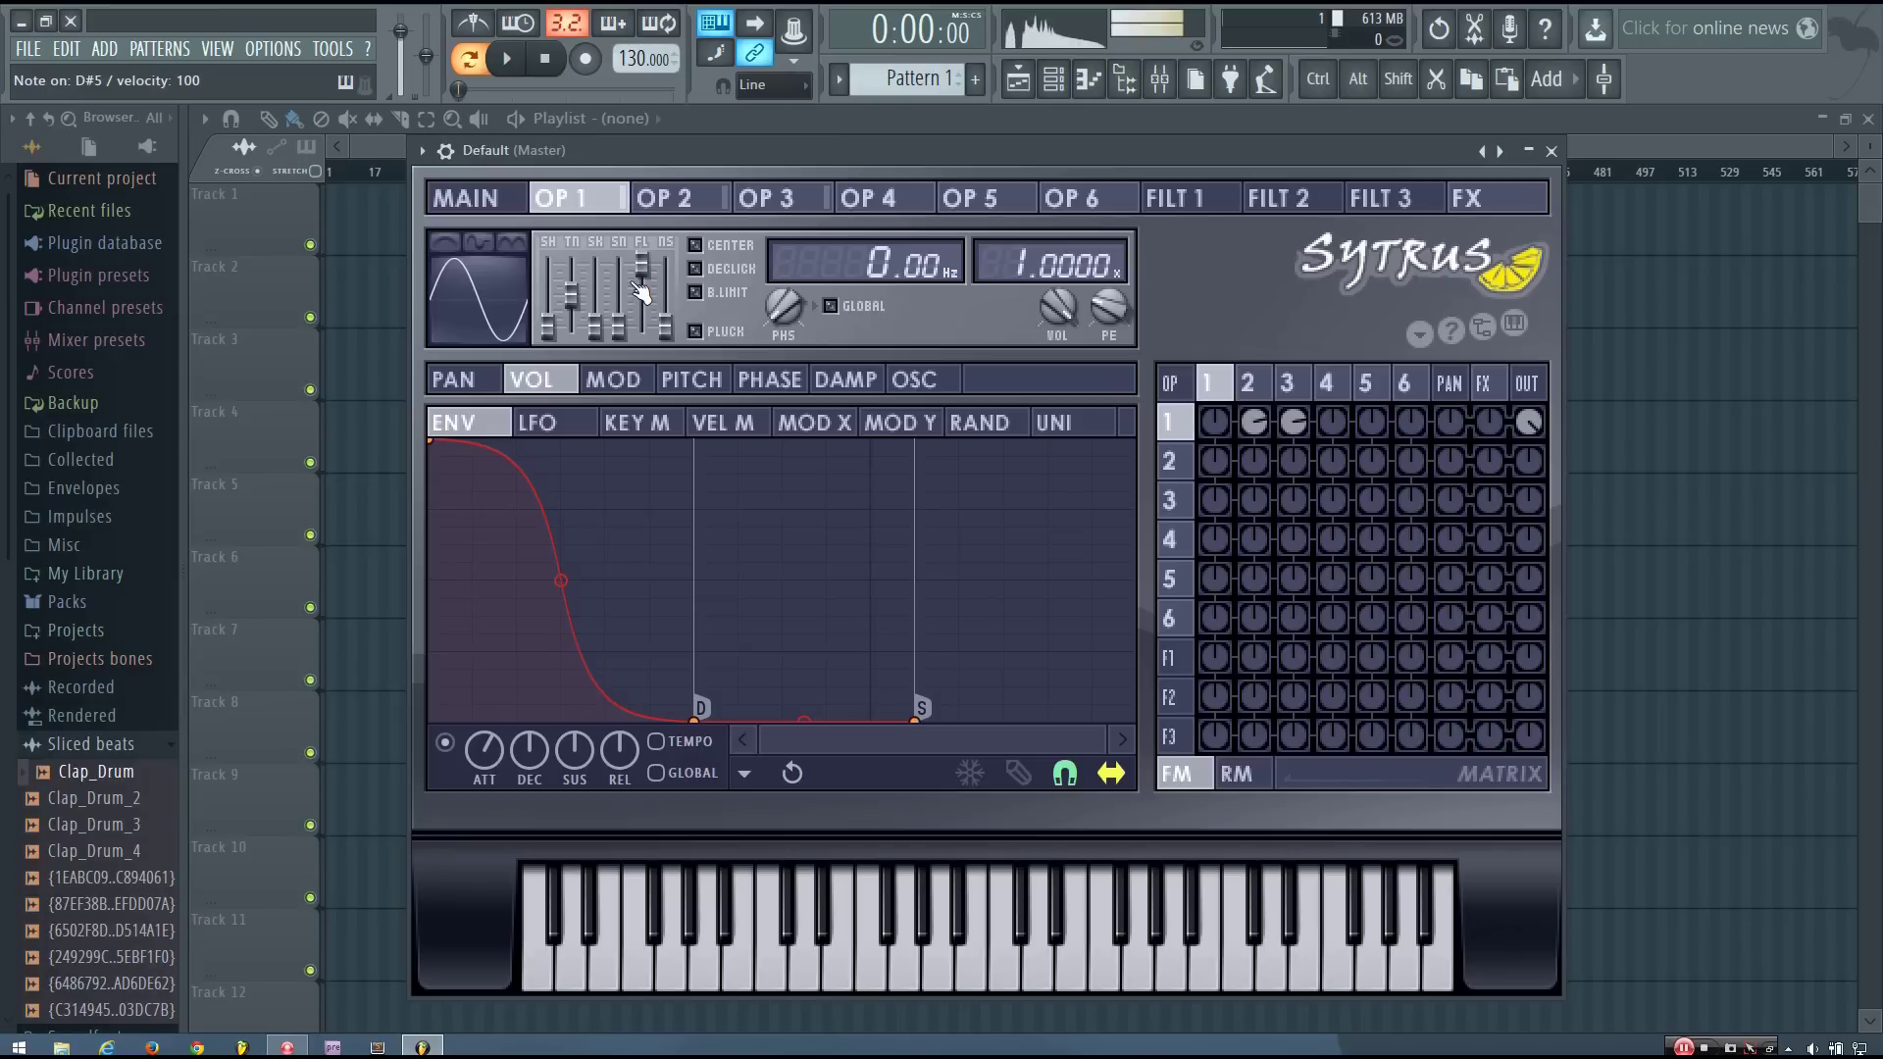
{"action": "left_click", "coordinate": [696, 271]}
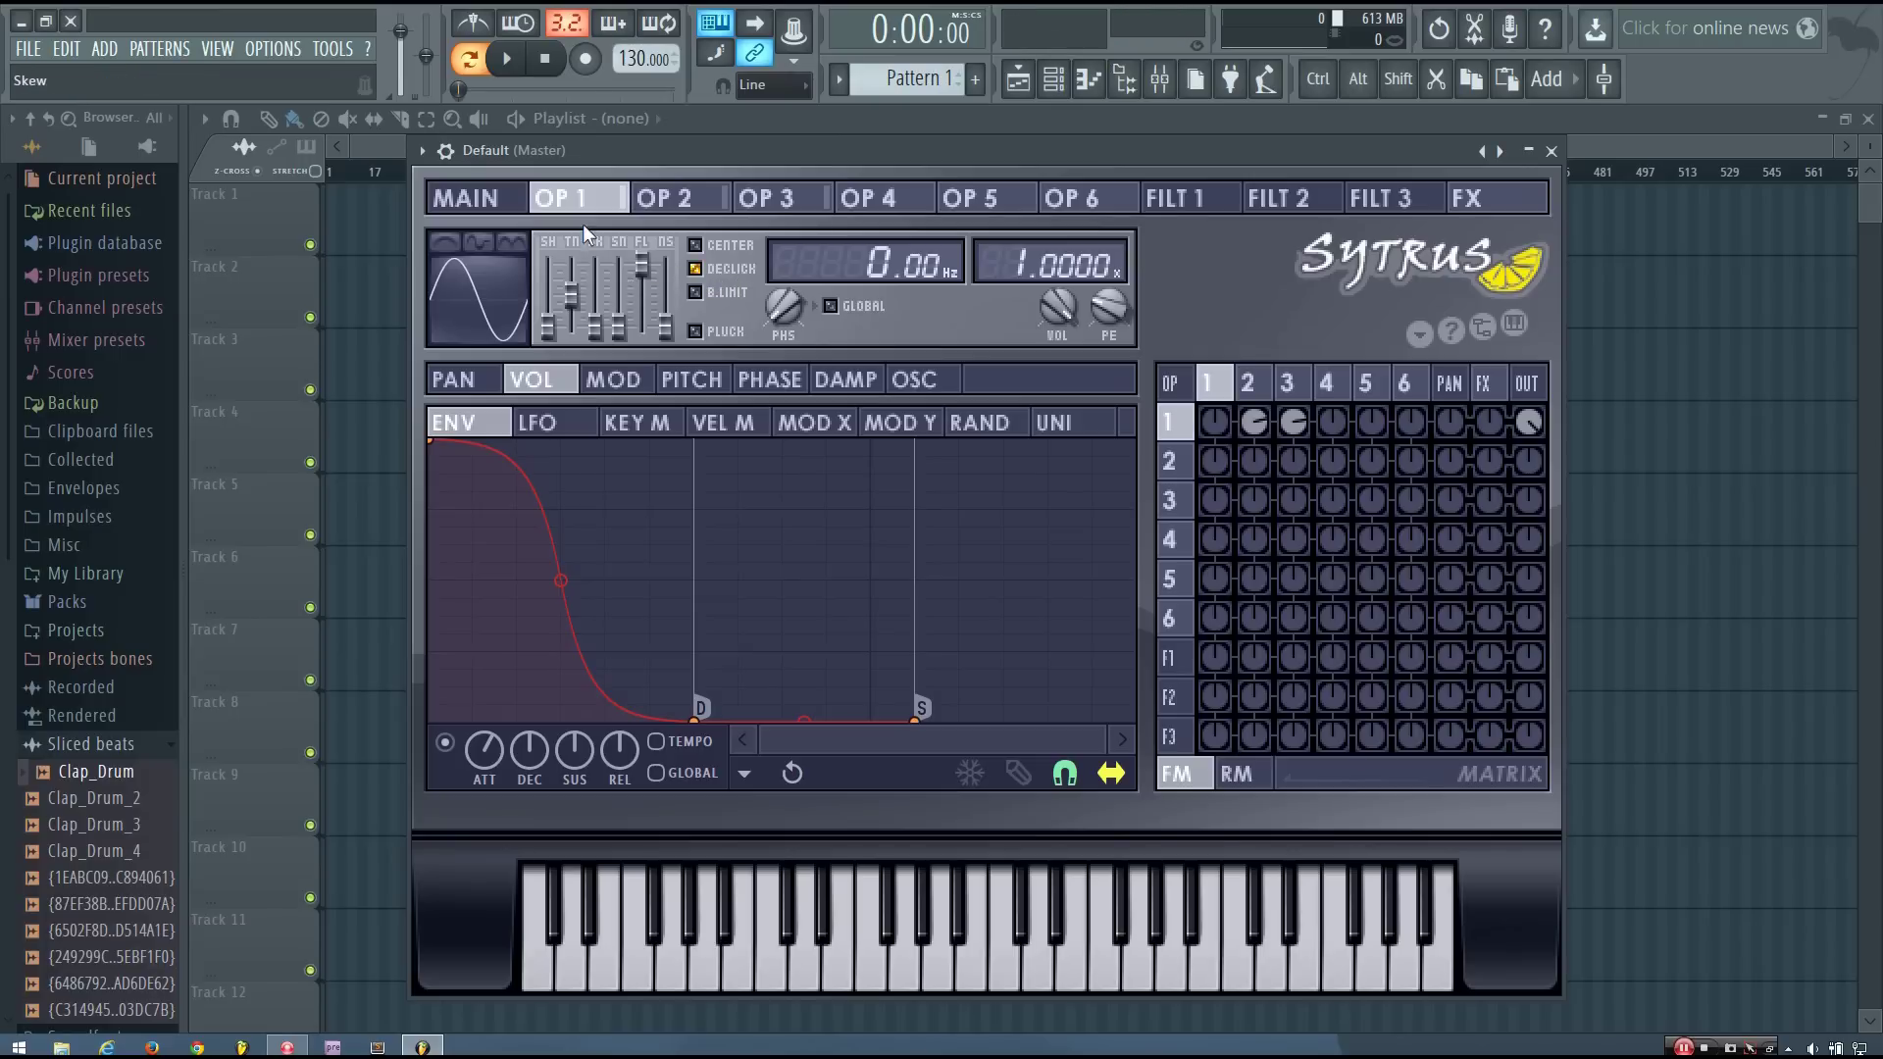
- Play test notes to compare operator 1 with its Declick option turned off and back on
{"action": "key", "text": "3"}
{"action": "key", "text": "3"}
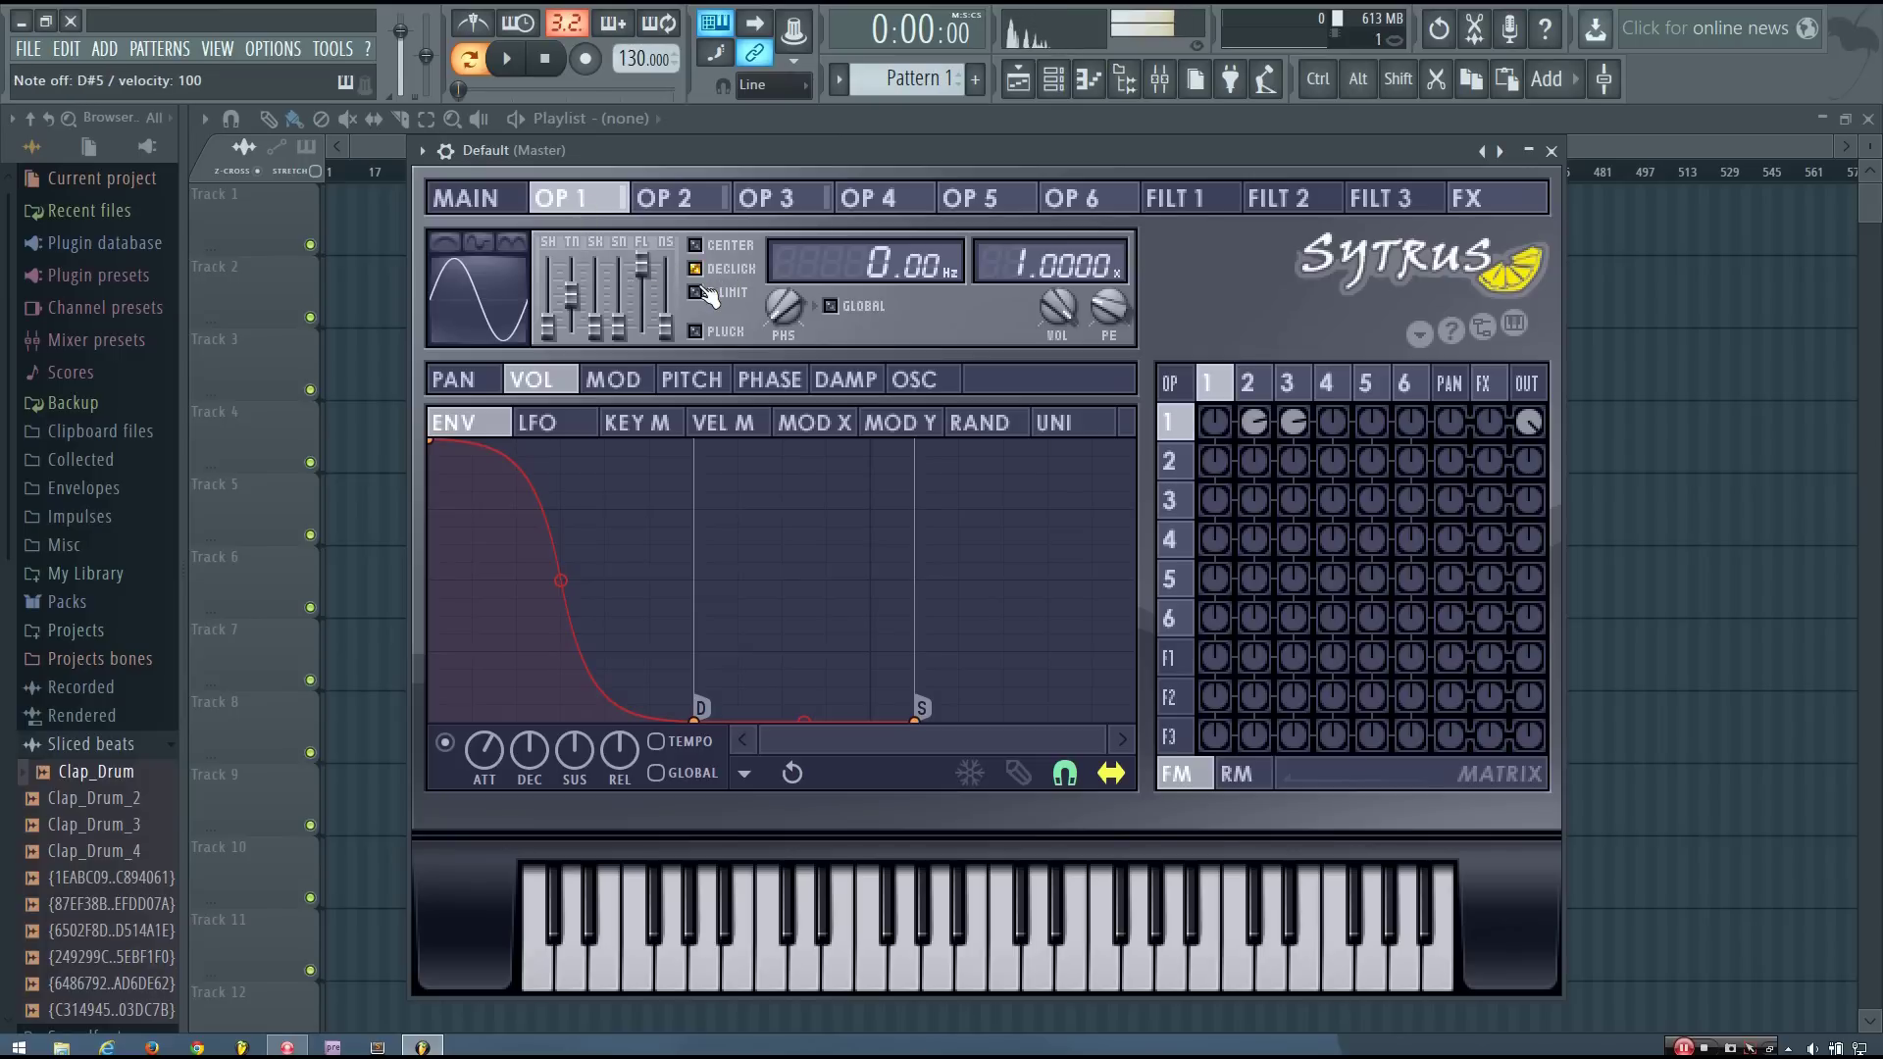
{"action": "left_click", "coordinate": [696, 269]}
{"action": "key", "text": "3"}
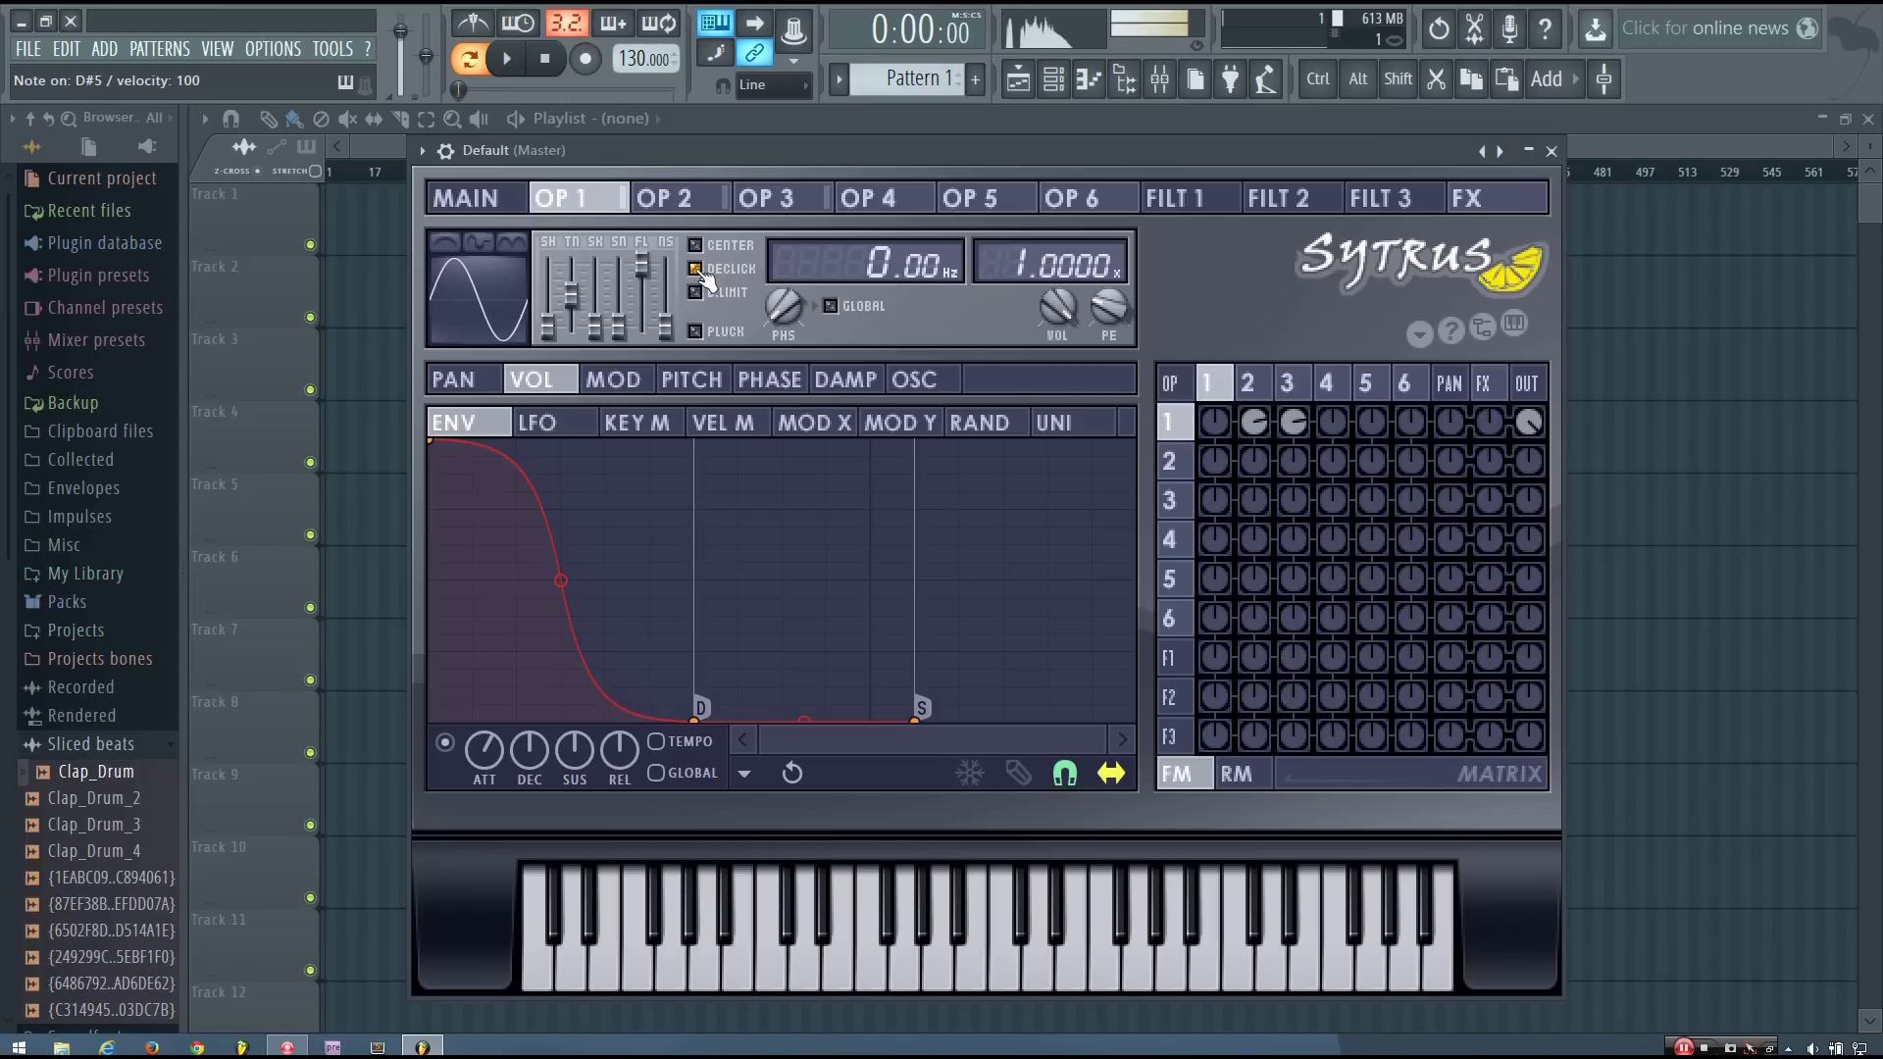
{"action": "left_click", "coordinate": [698, 270]}
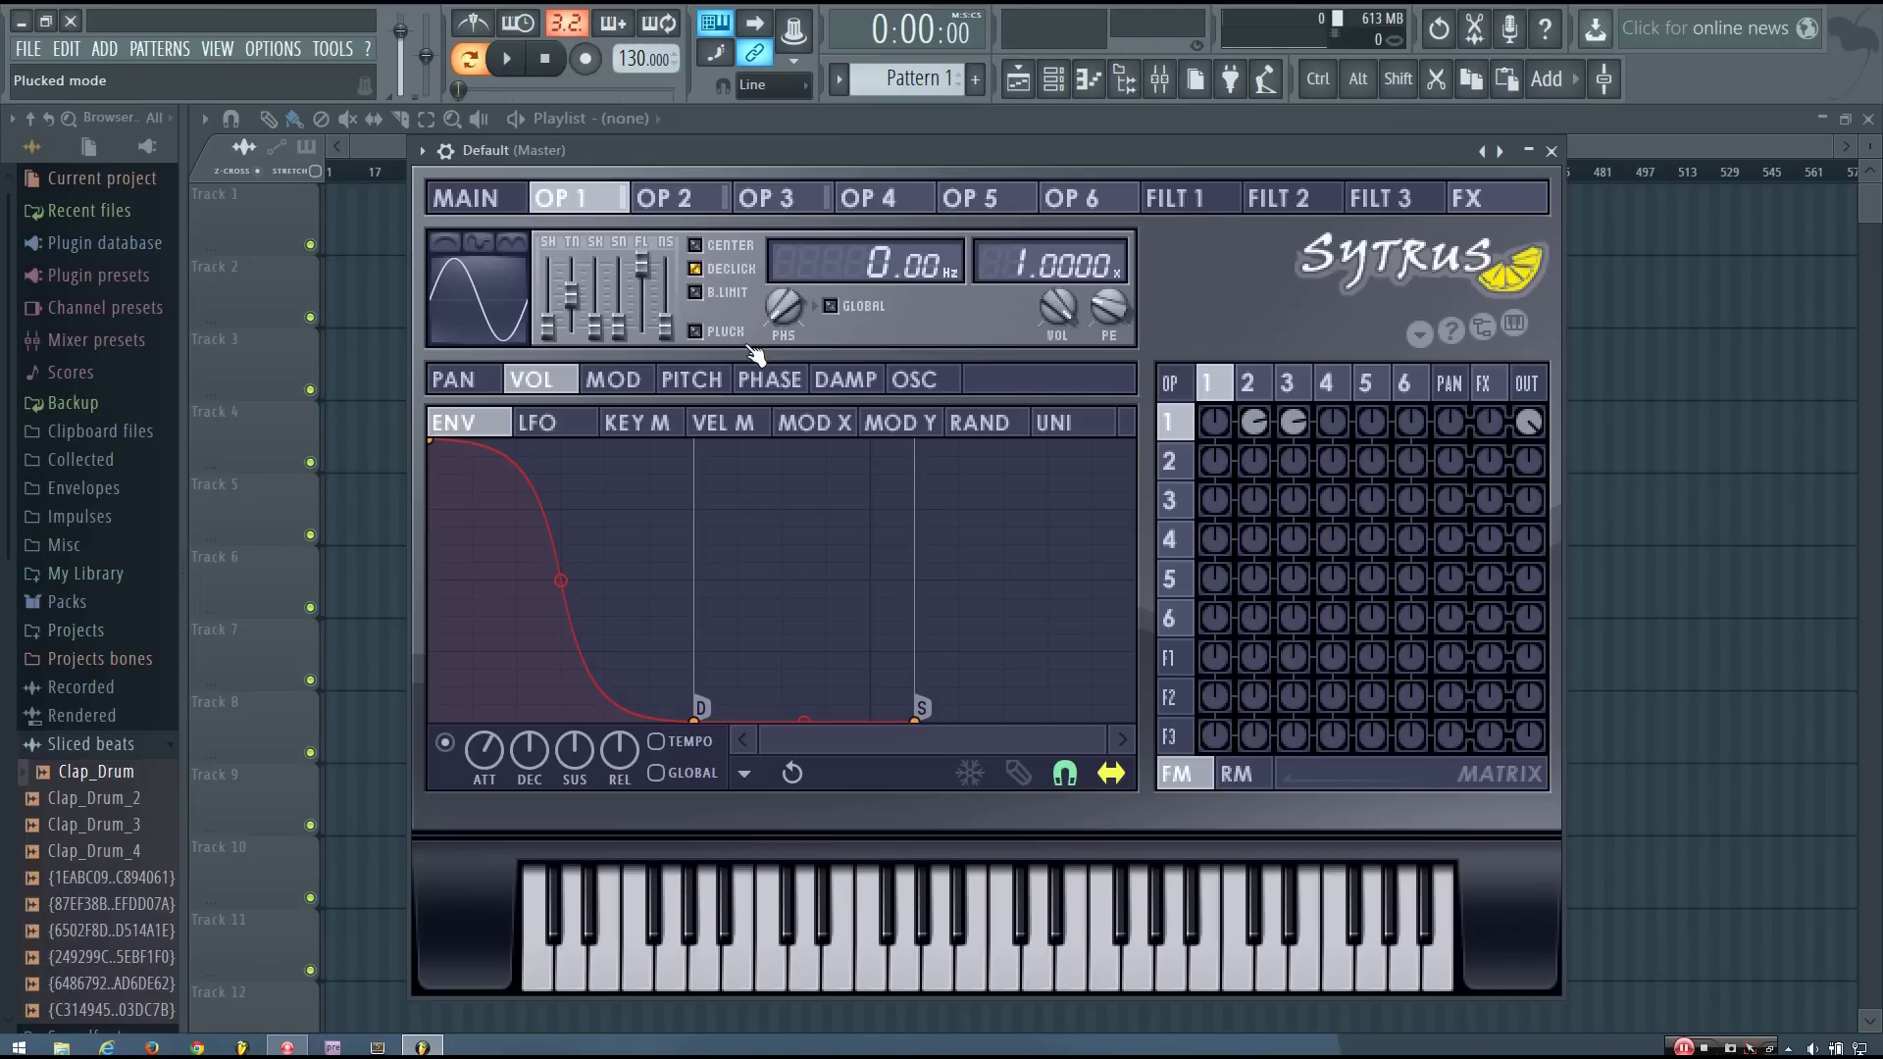
- Return to the main settings and audition the patch with a range of notes, repeating a low note
{"action": "left_click", "coordinate": [466, 198]}
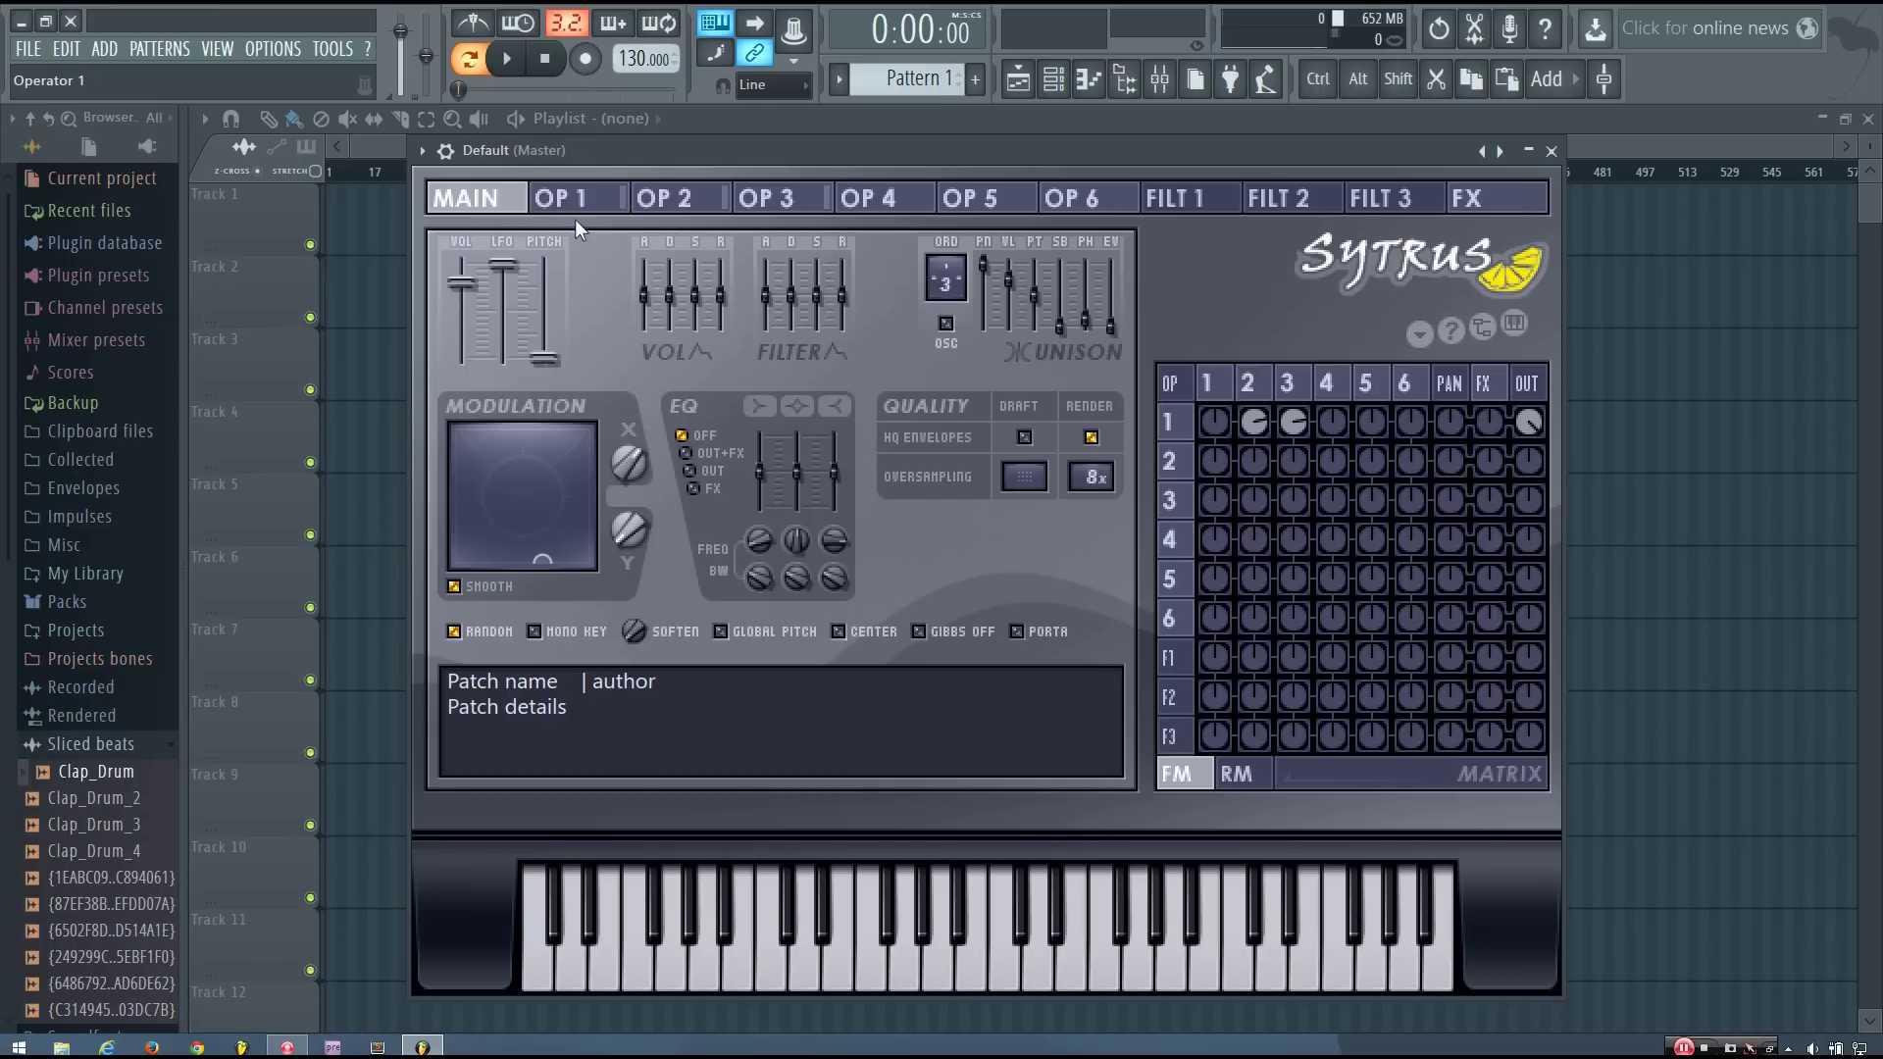
{"action": "key", "text": "e"}
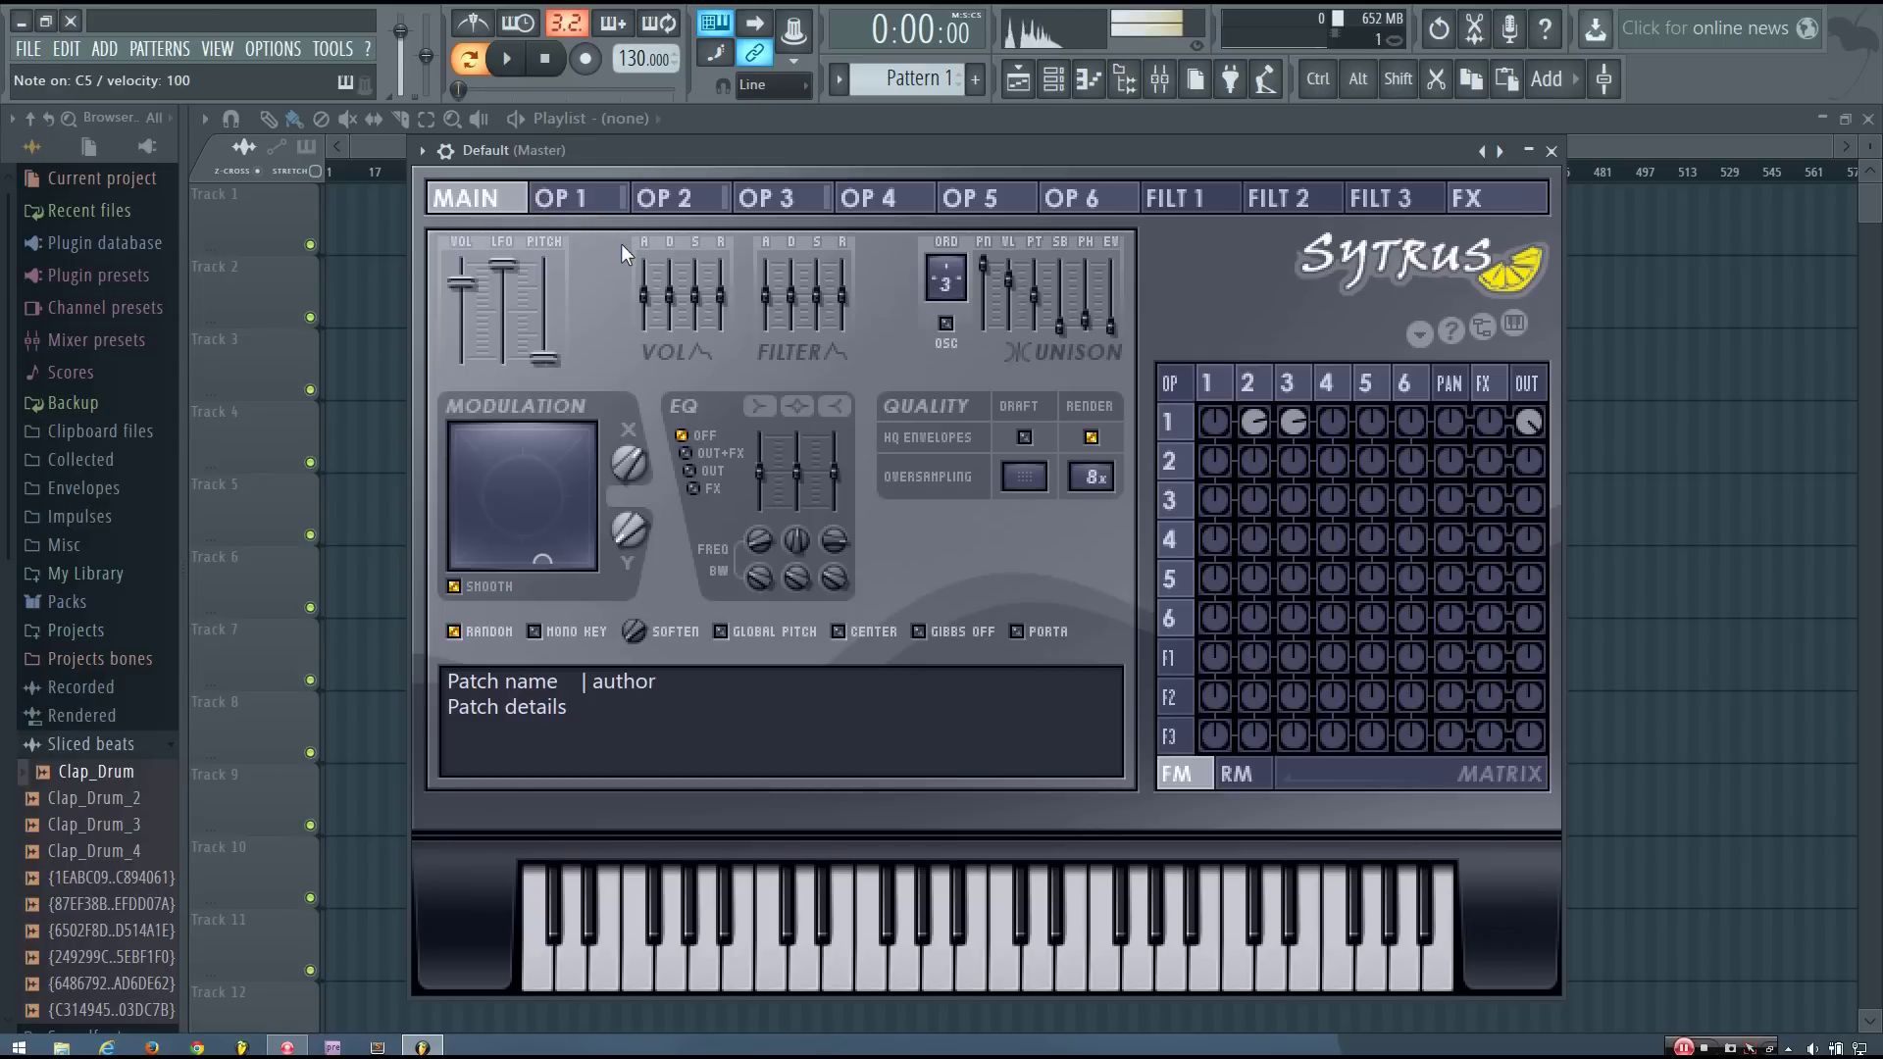
{"action": "key", "text": "3"}
{"action": "key", "text": "n"}
{"action": "key", "text": "q"}
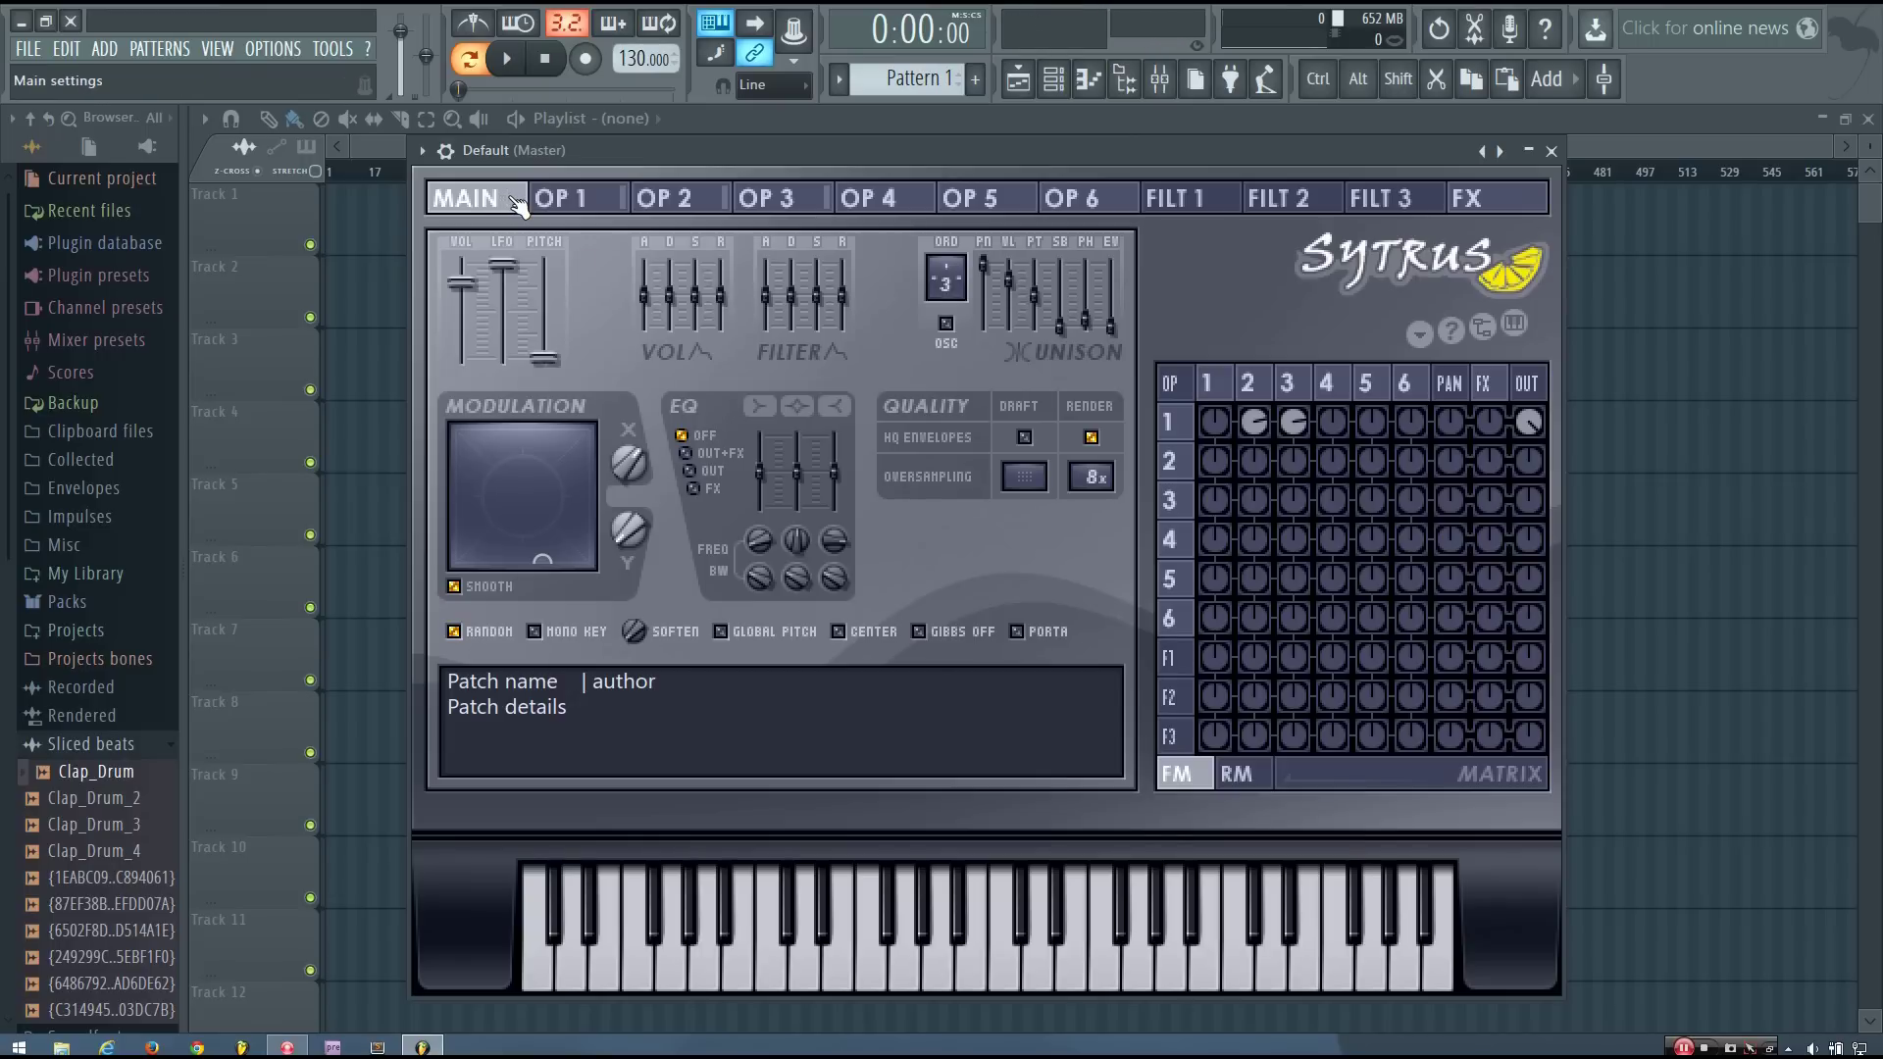
{"action": "key", "text": "z"}
{"action": "key", "text": "z"}
{"action": "key", "text": "z"}
{"action": "key", "text": "z"}
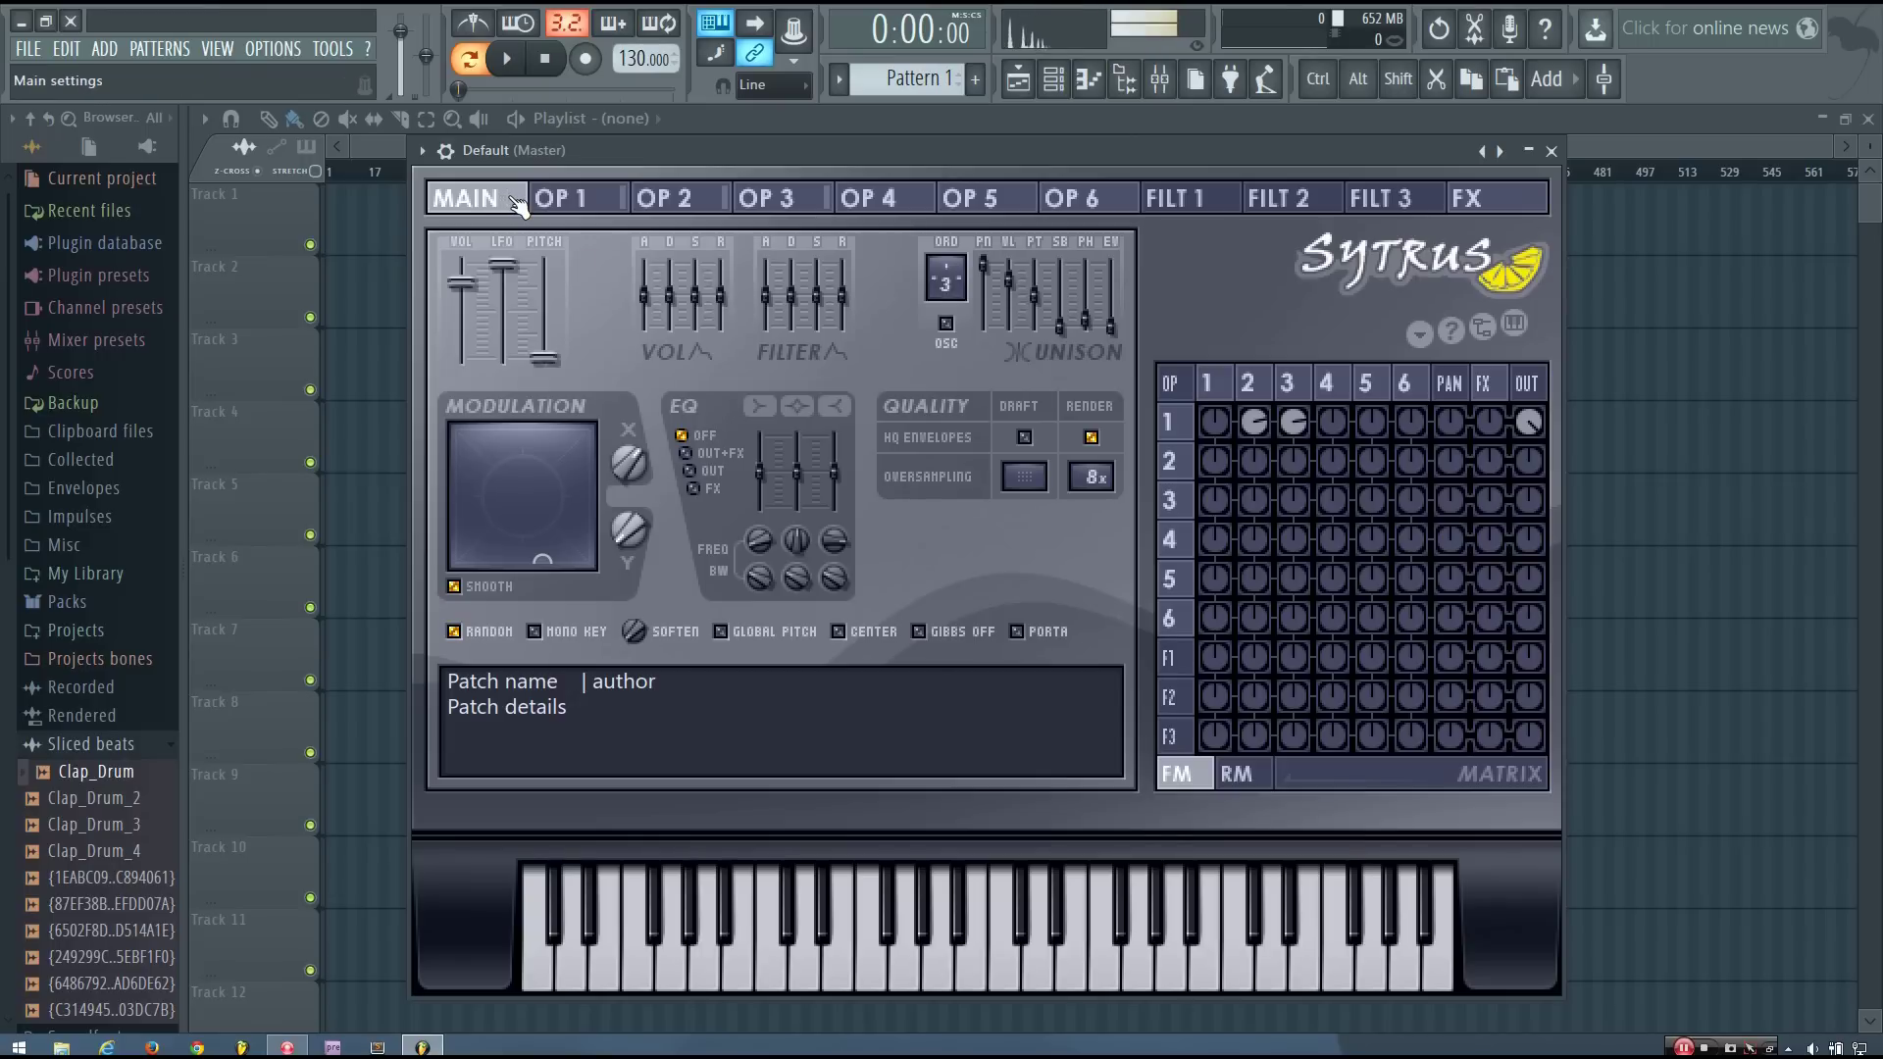
- Enable the Global phase option for operators 1, 2 and 3
{"action": "left_click", "coordinate": [582, 200]}
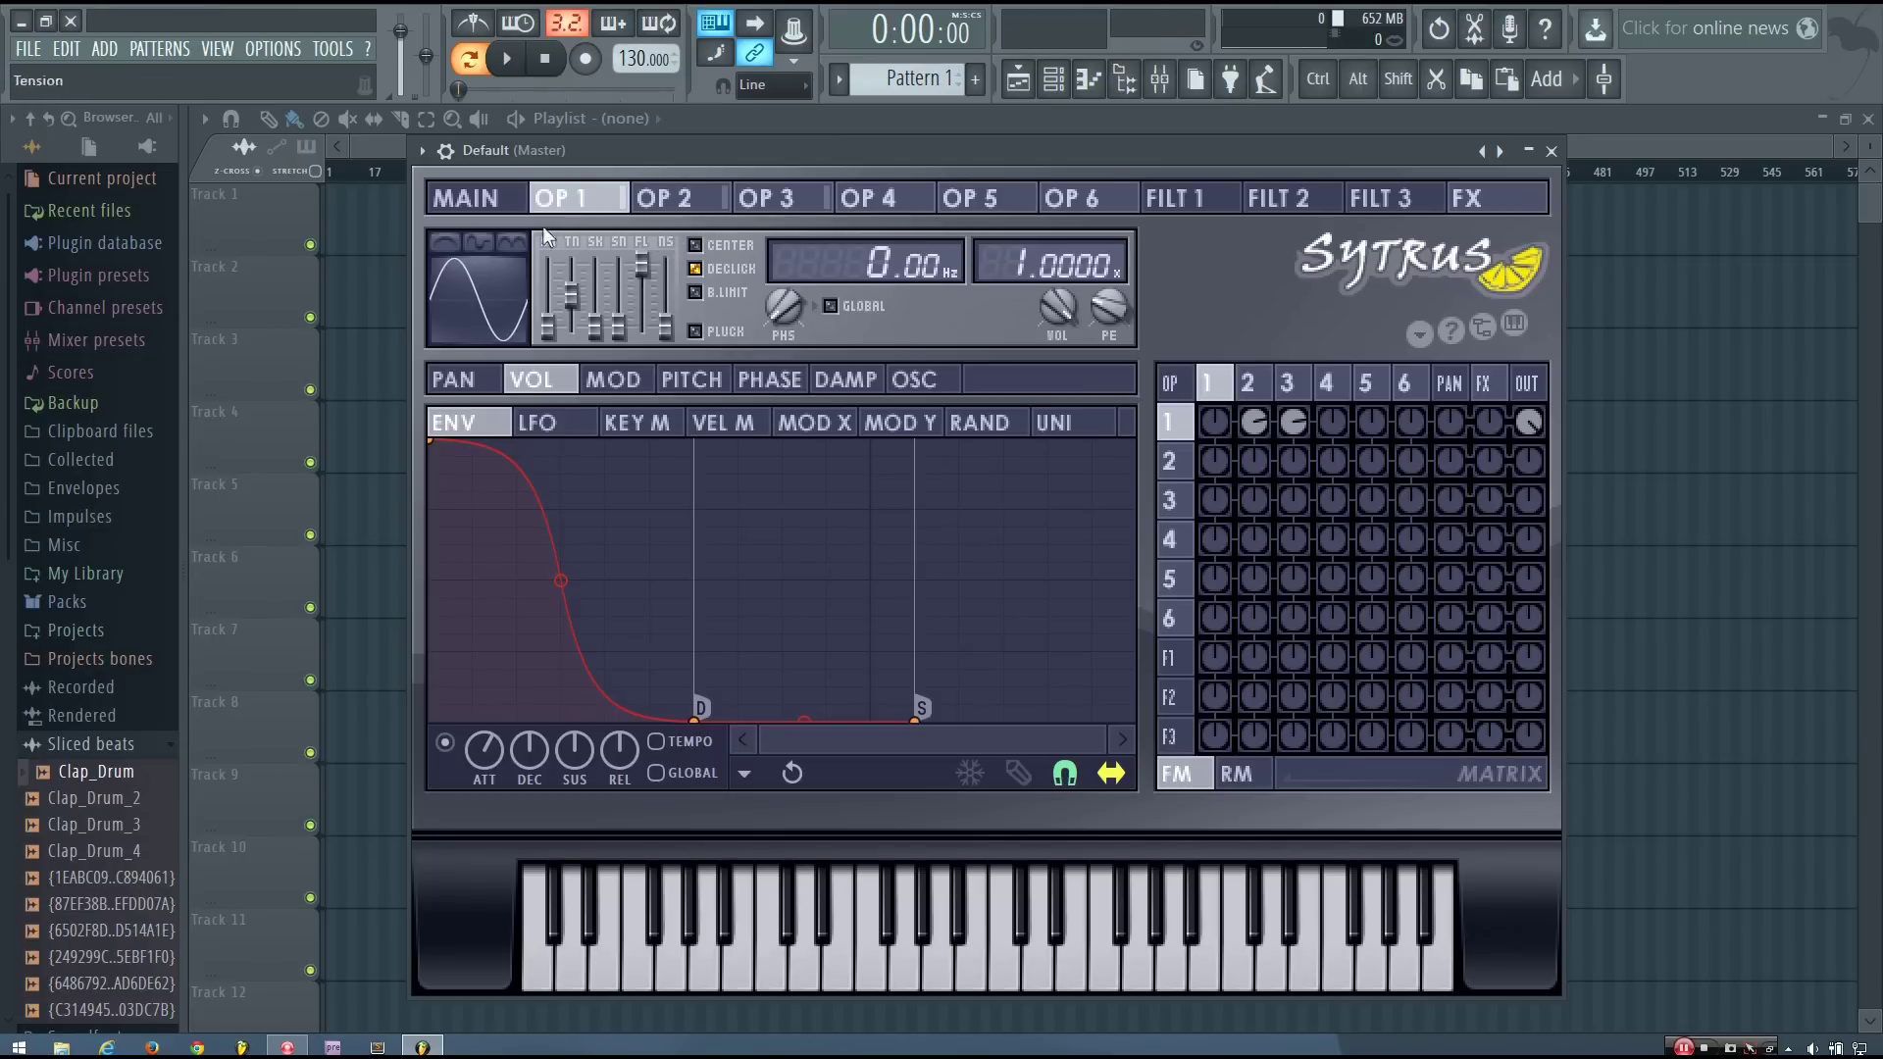
{"action": "left_click", "coordinate": [761, 200]}
{"action": "left_click", "coordinate": [673, 198]}
{"action": "left_click", "coordinate": [592, 193]}
{"action": "left_click", "coordinate": [669, 198]}
{"action": "left_click", "coordinate": [756, 199]}
{"action": "left_click", "coordinate": [667, 201]}
{"action": "left_click", "coordinate": [618, 201]}
{"action": "left_click", "coordinate": [667, 201]}
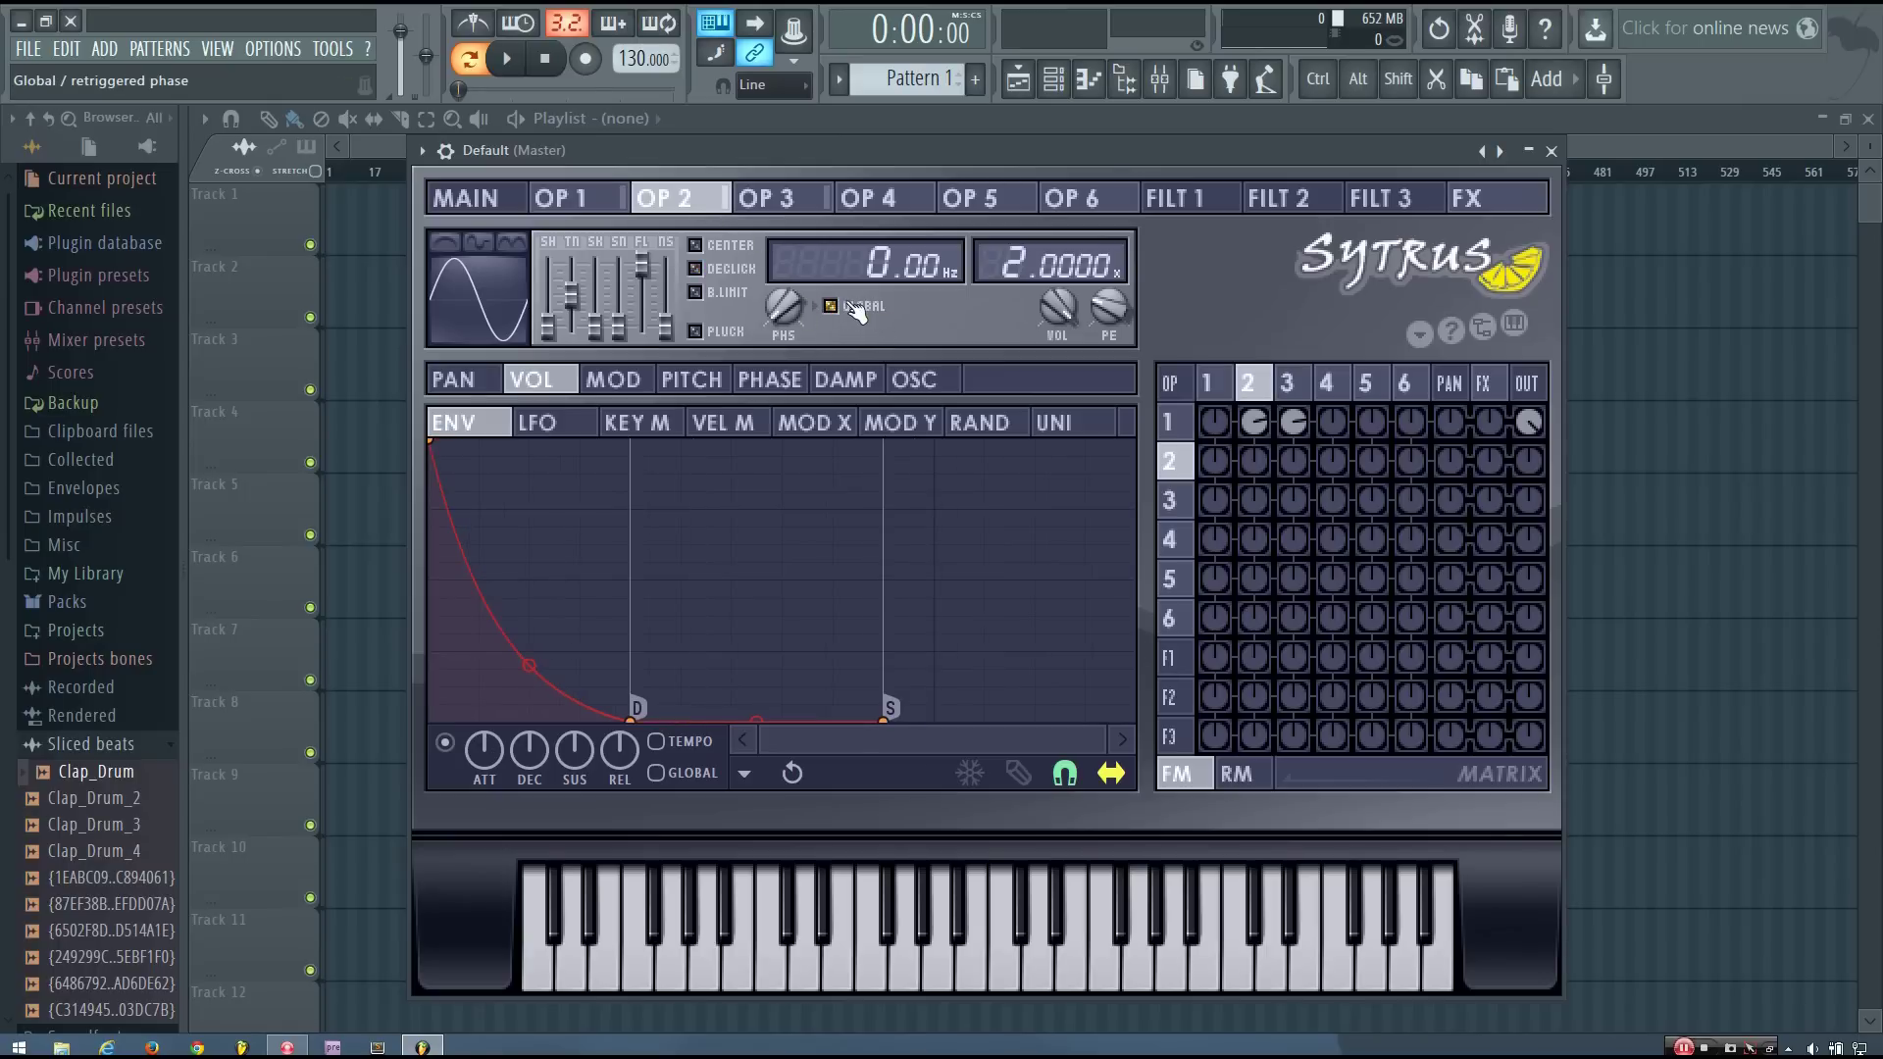
{"action": "left_click", "coordinate": [775, 201]}
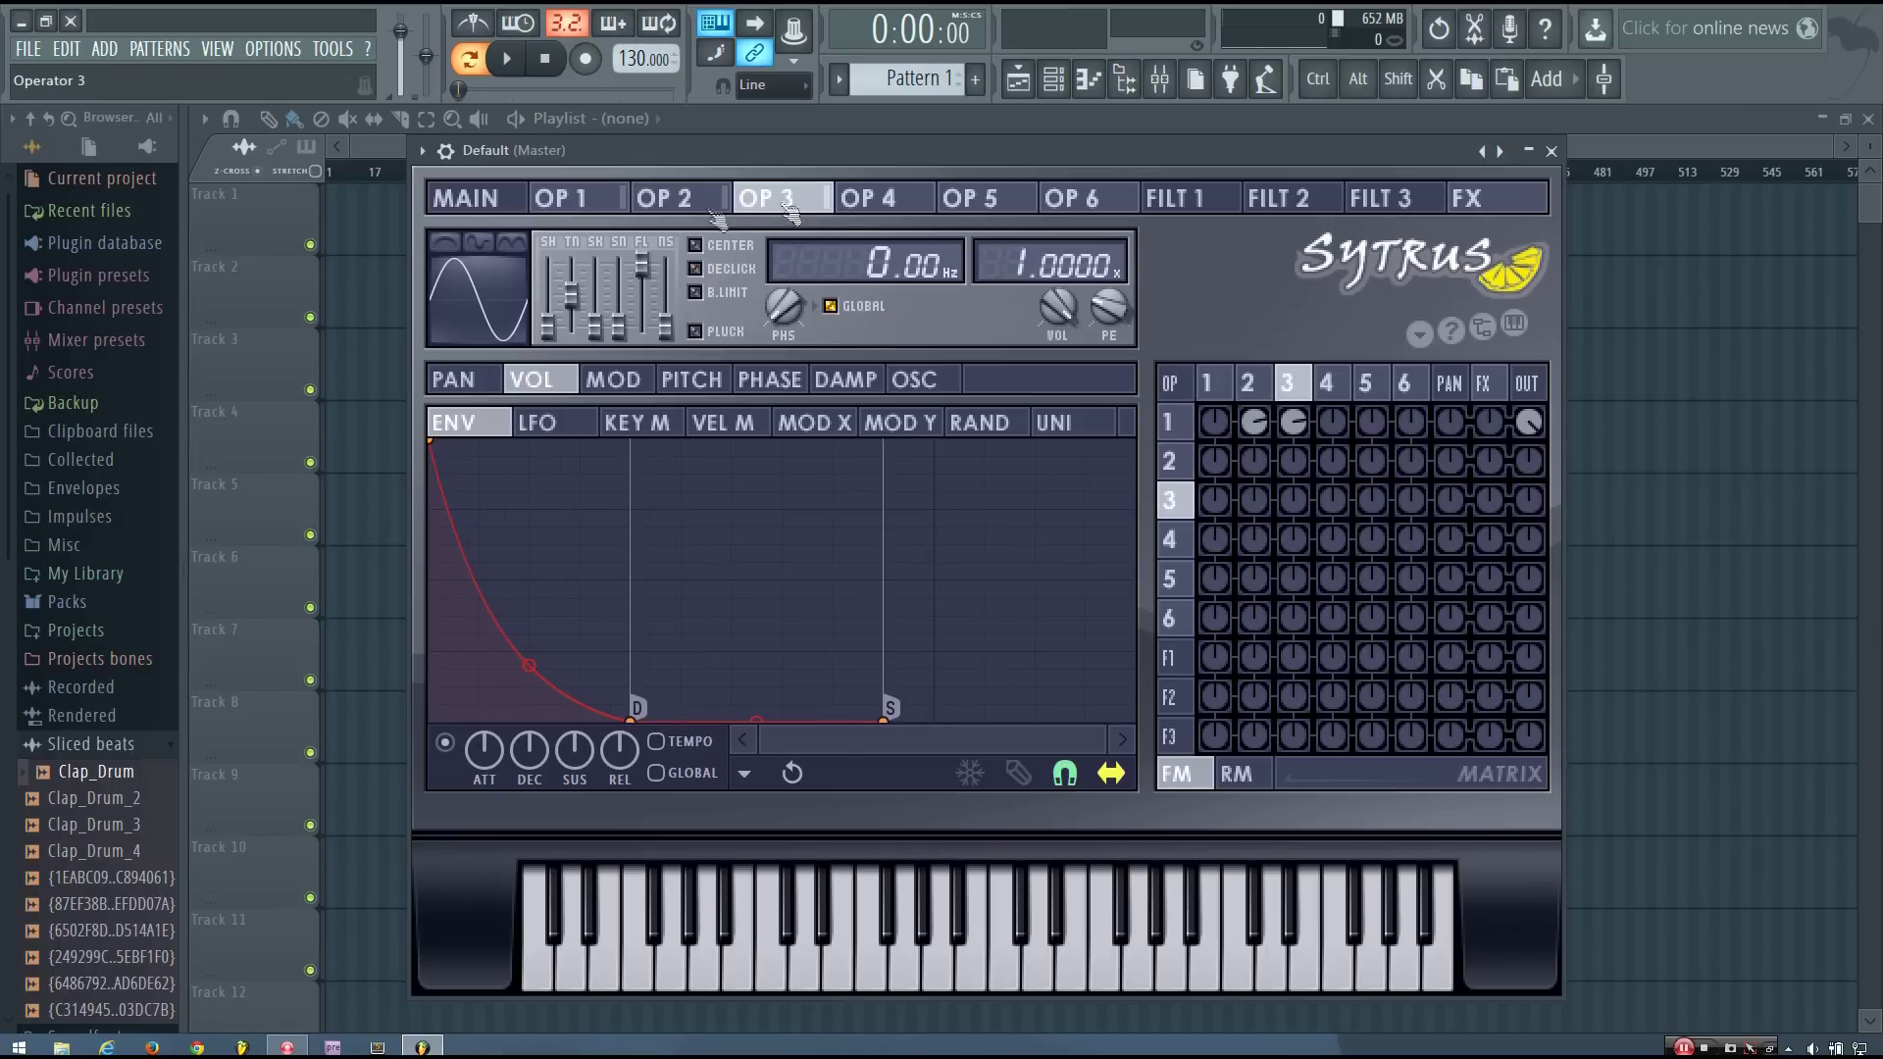
- Audition the patch from the main settings with Global phase enabled on all three operators
{"action": "left_click", "coordinate": [468, 200]}
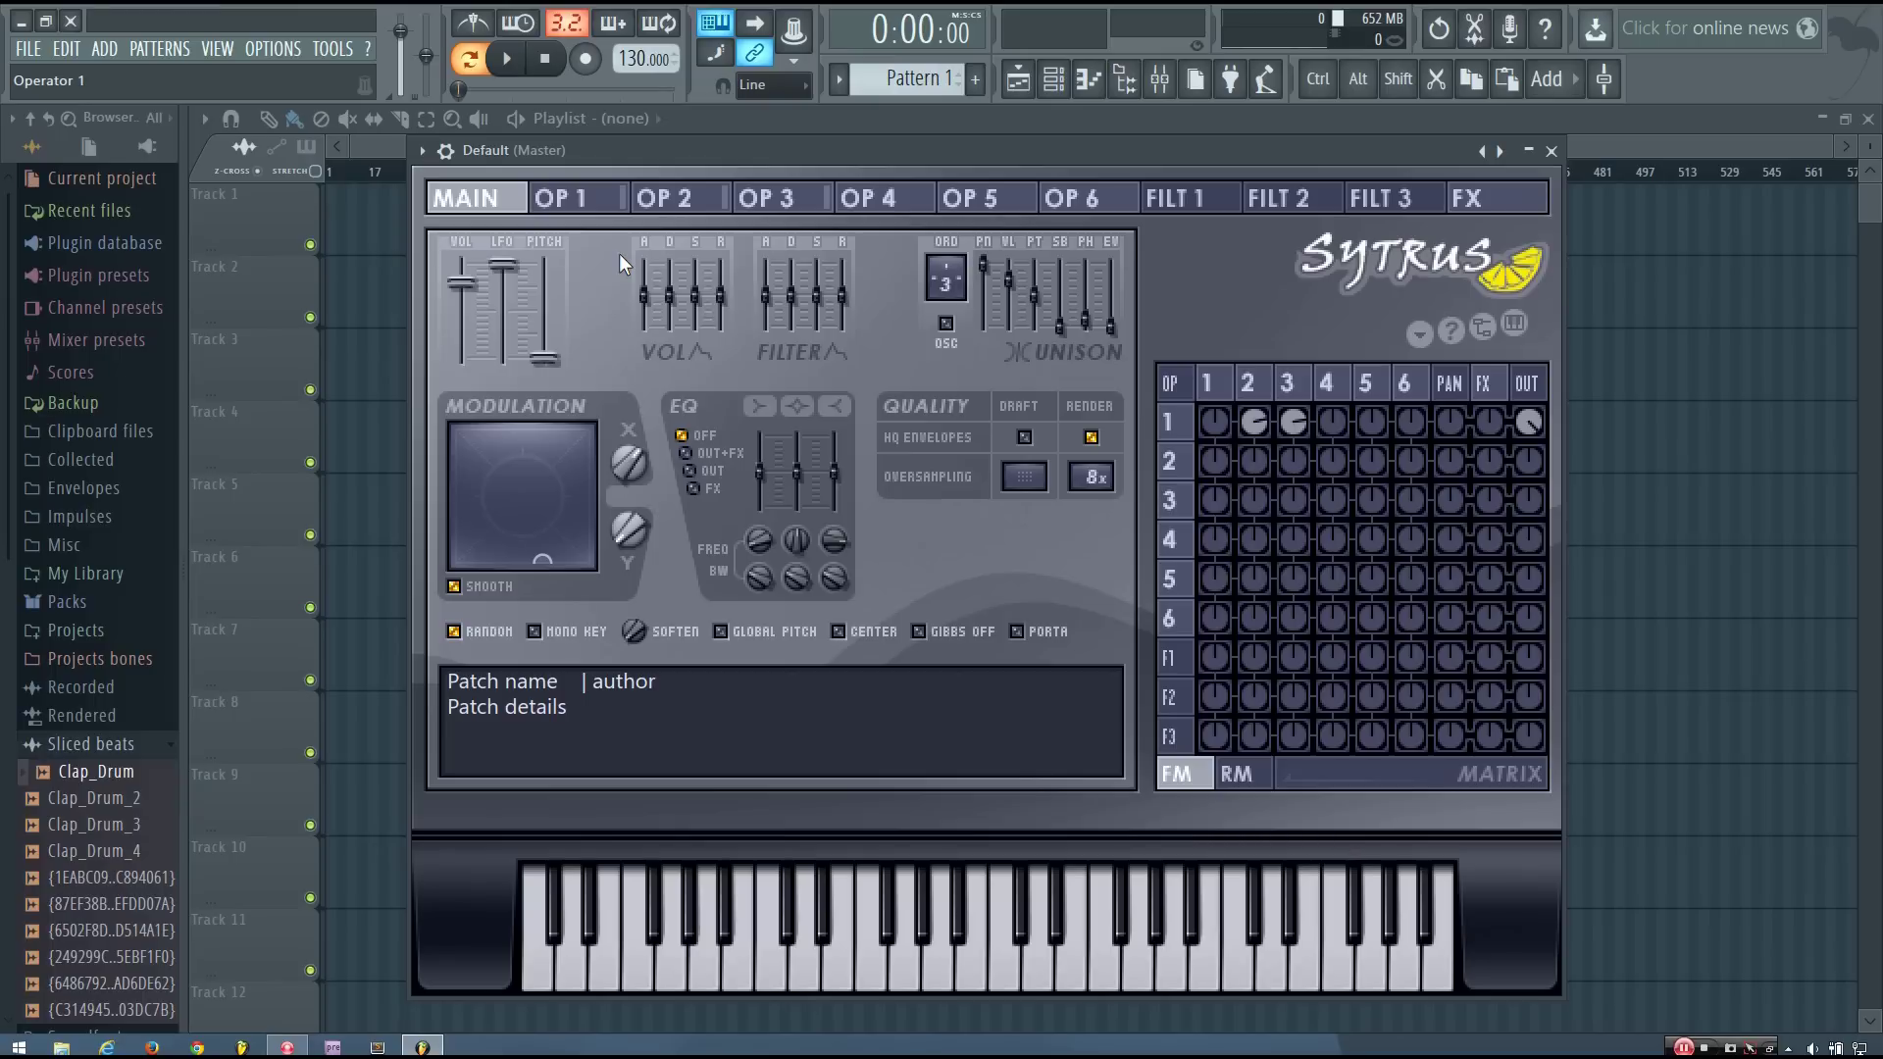
{"action": "key", "text": "q"}
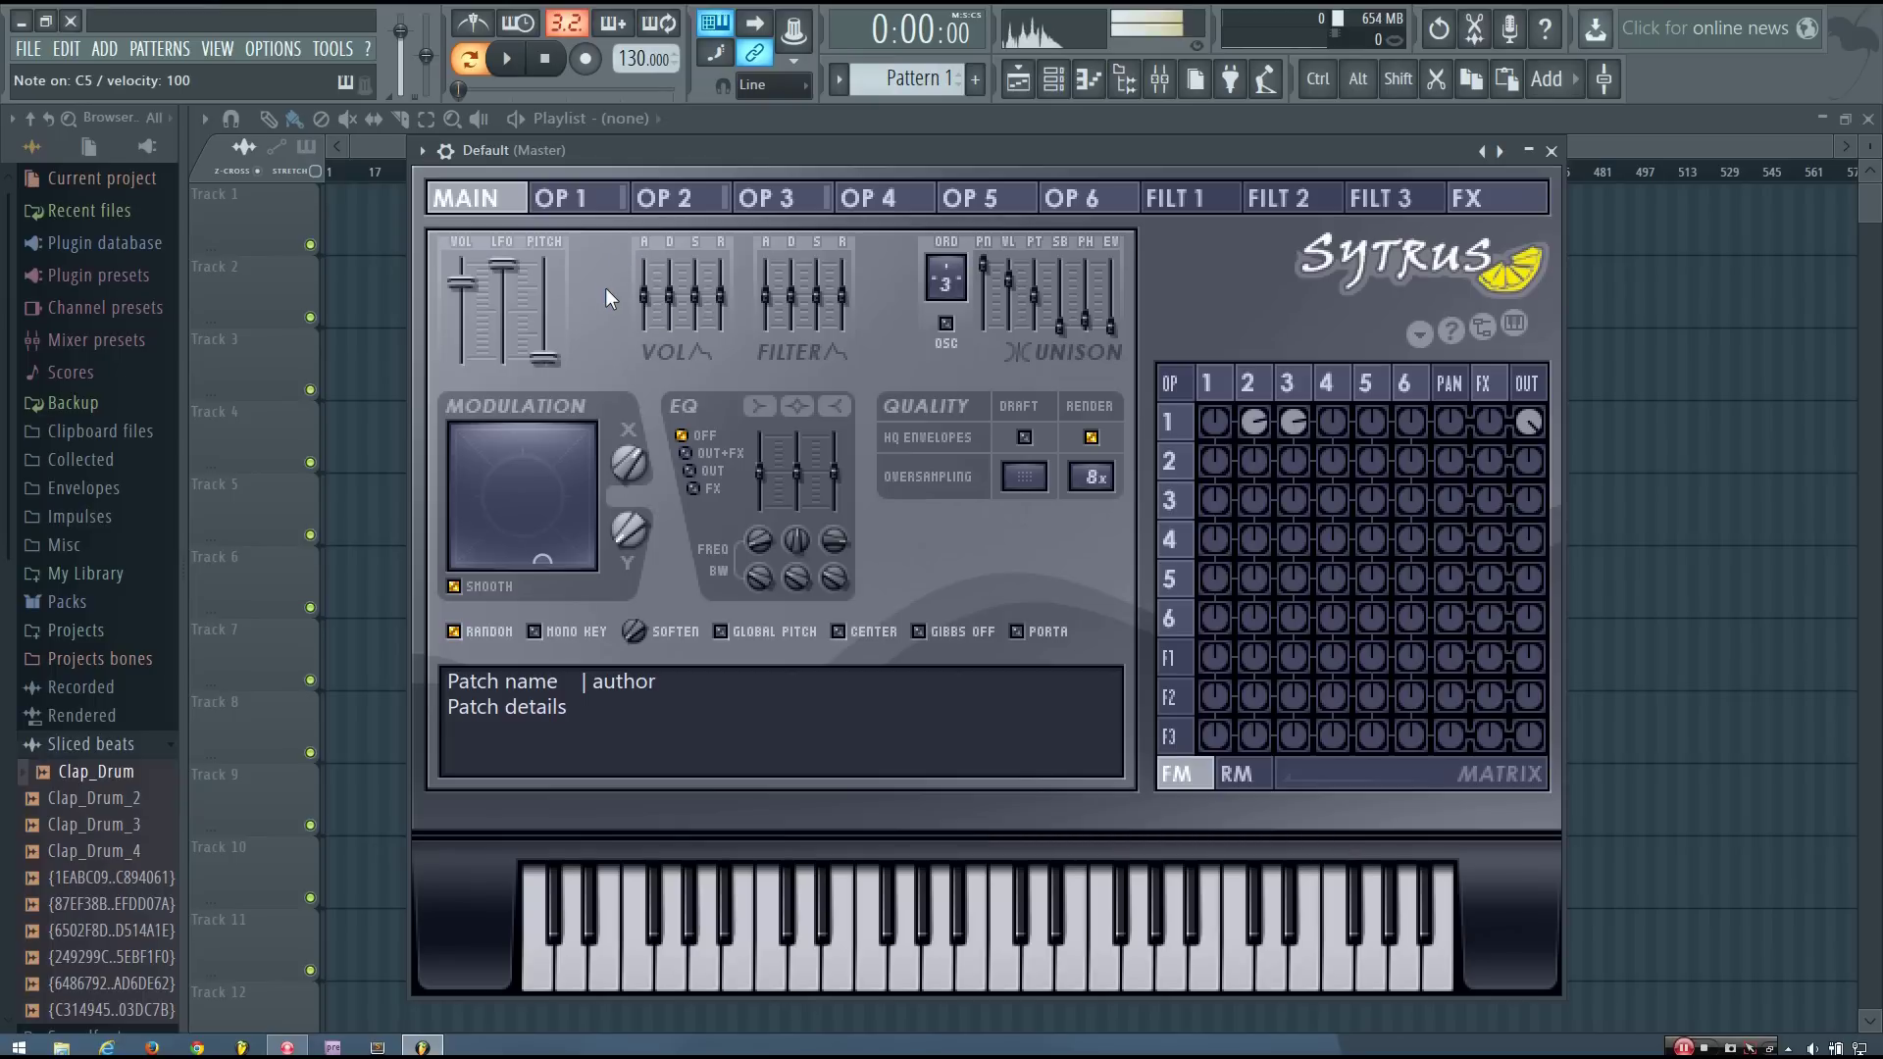
{"action": "key", "text": "w"}
{"action": "key", "text": "3"}
{"action": "key", "text": "j"}
{"action": "key", "text": "h"}
{"action": "key", "text": "b"}
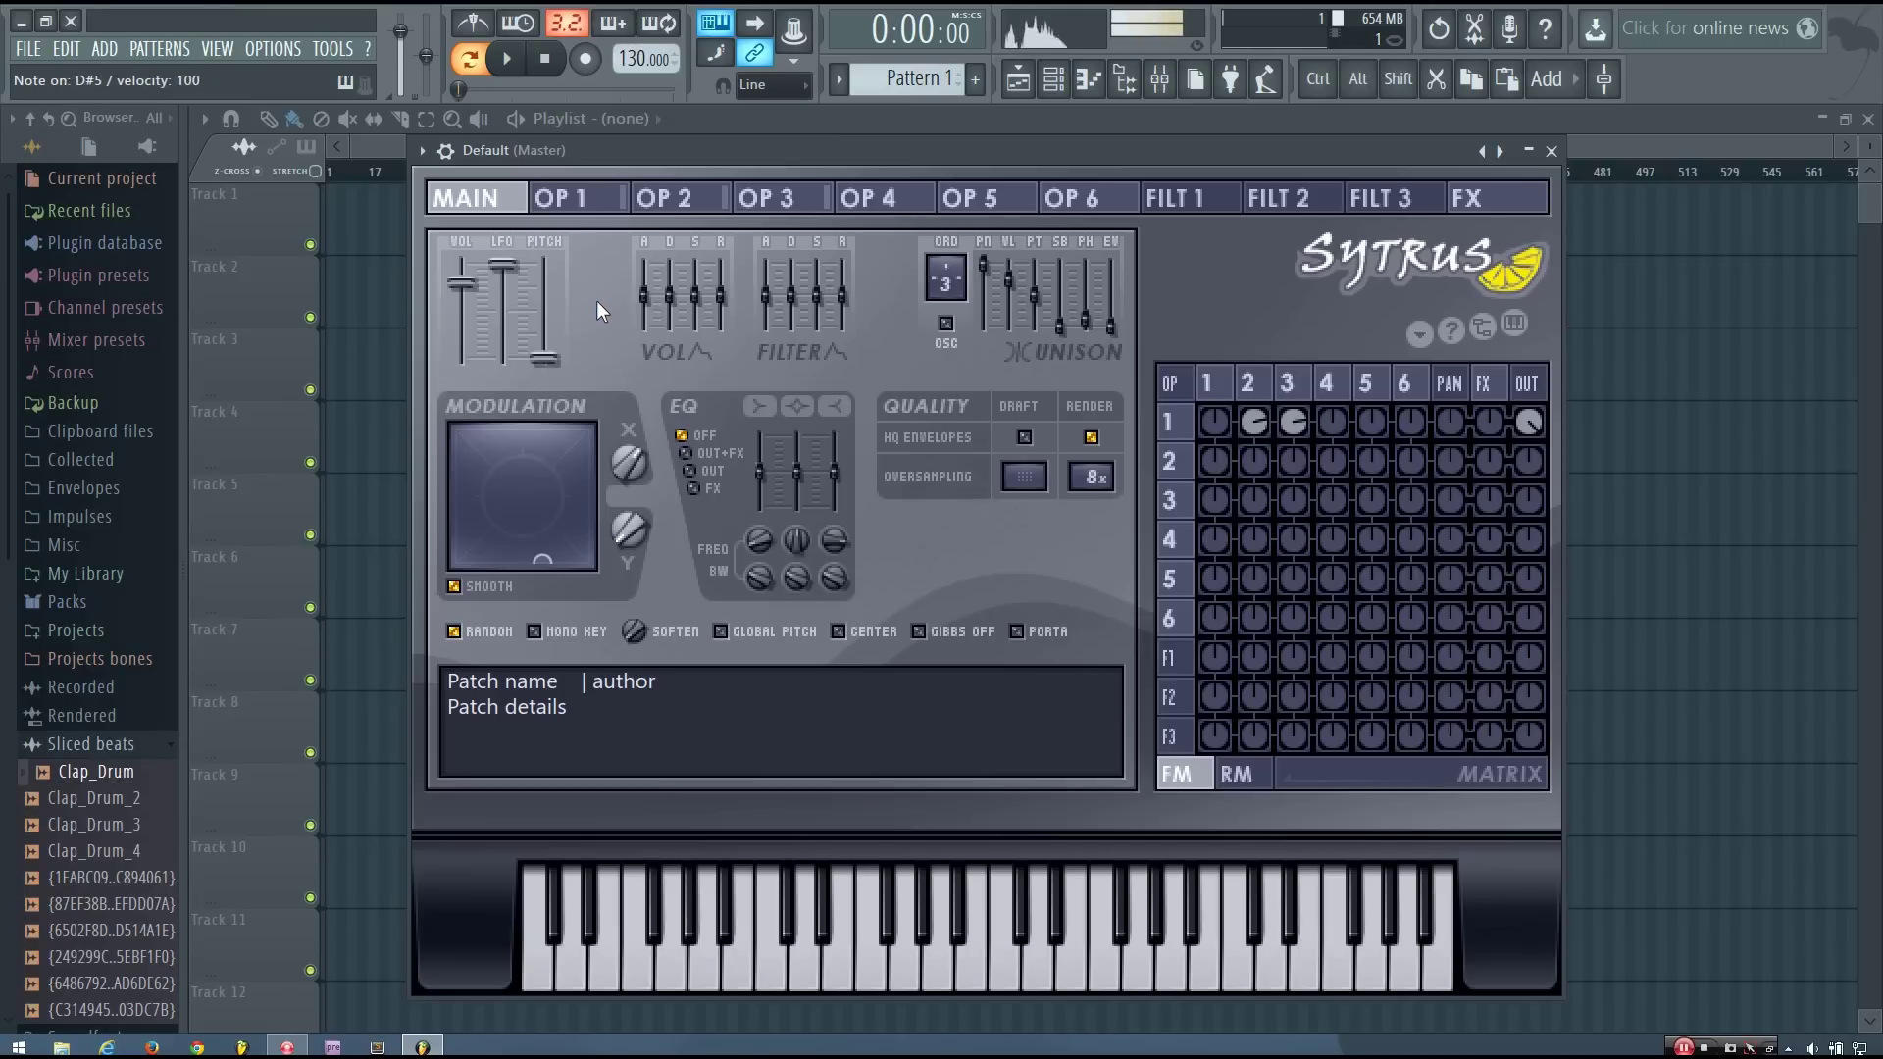
- Turn off Global phase for operators 1, 2 and 3 and play test notes
{"action": "left_click", "coordinate": [603, 202]}
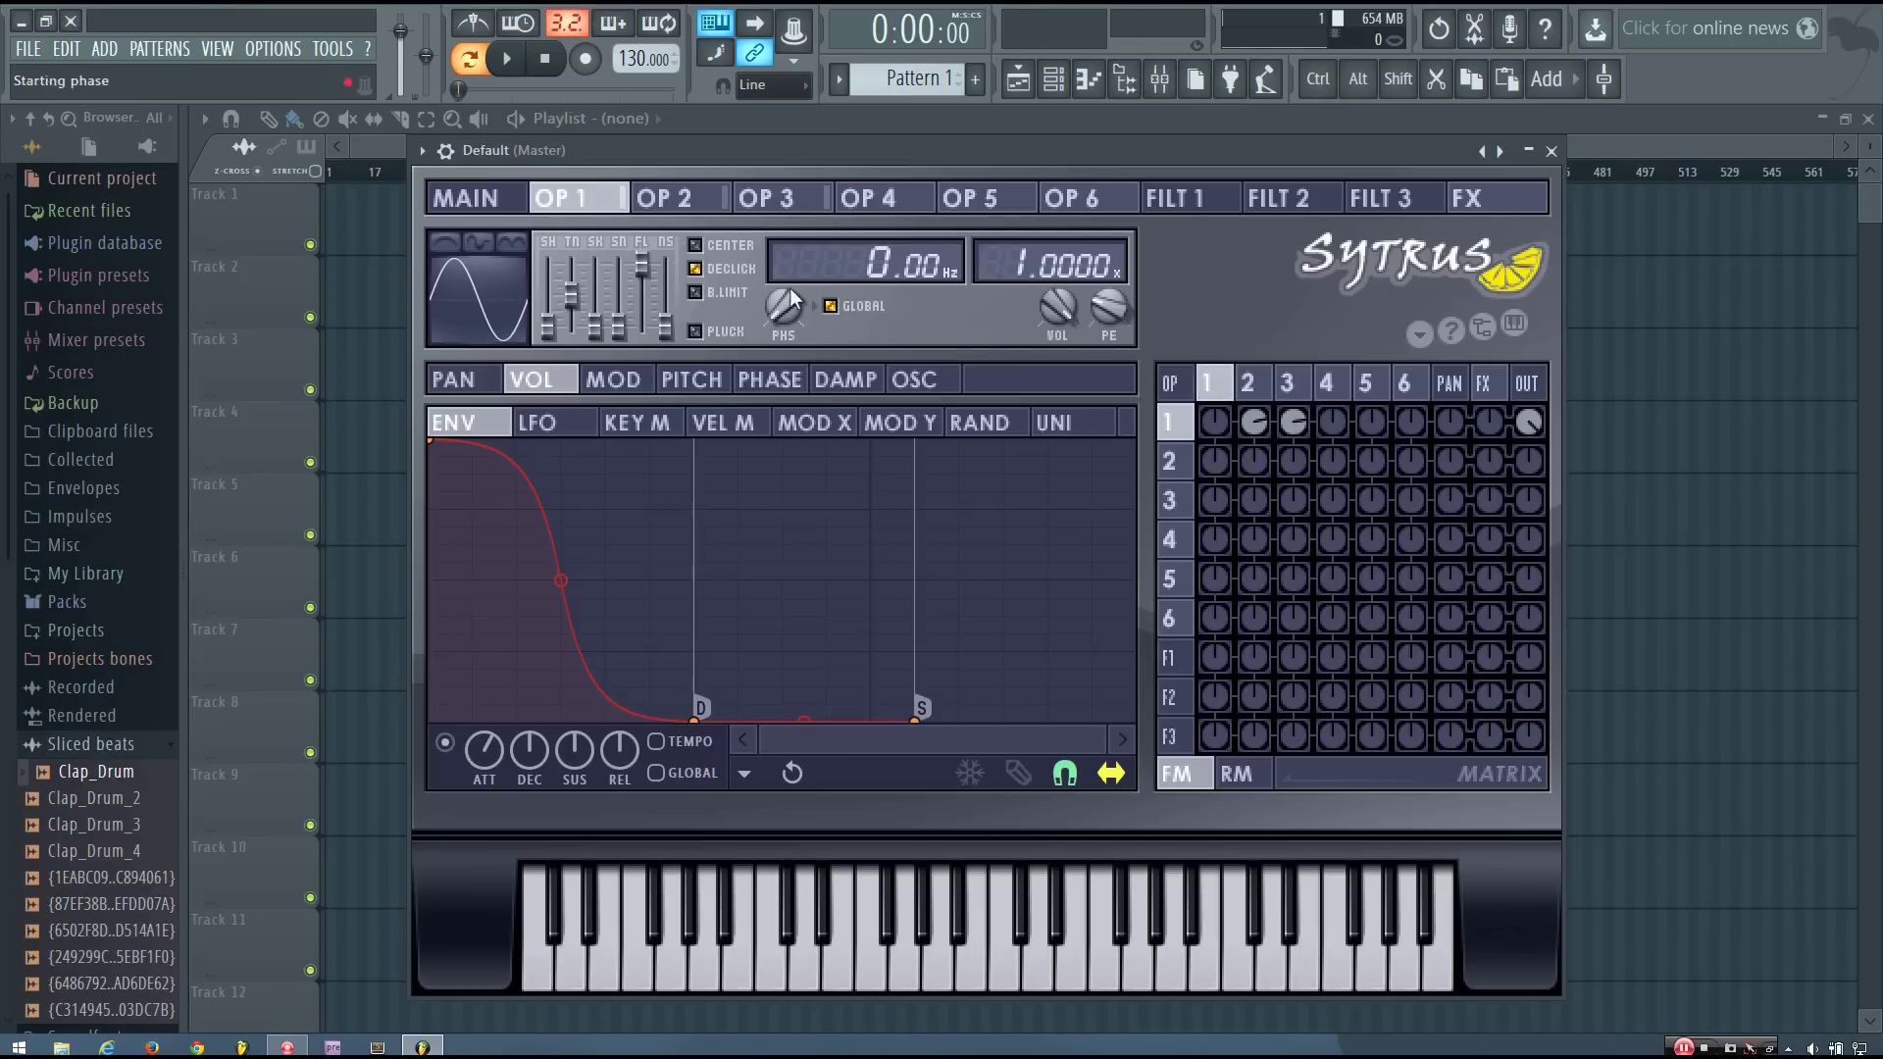
{"action": "left_click", "coordinate": [702, 204]}
{"action": "left_click", "coordinate": [833, 306]}
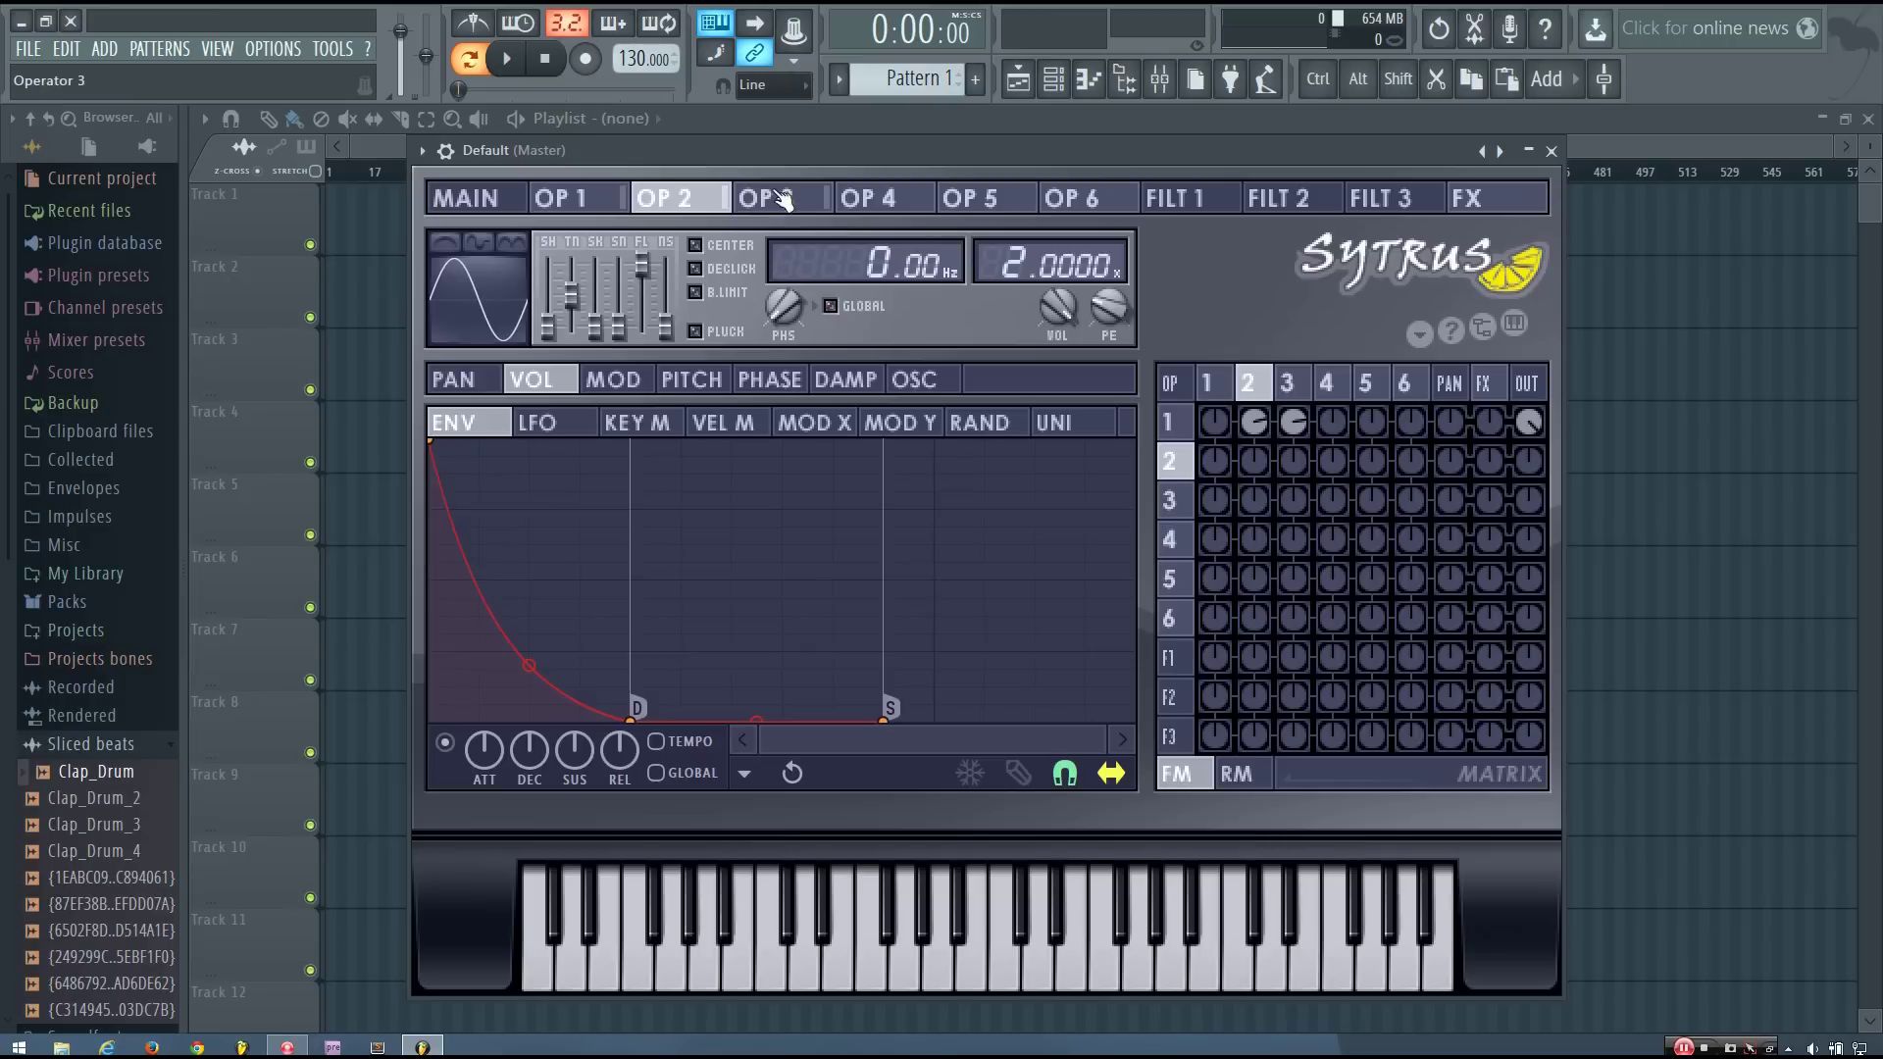
{"action": "left_click", "coordinate": [782, 202]}
{"action": "left_click", "coordinate": [845, 306]}
{"action": "key", "text": "q"}
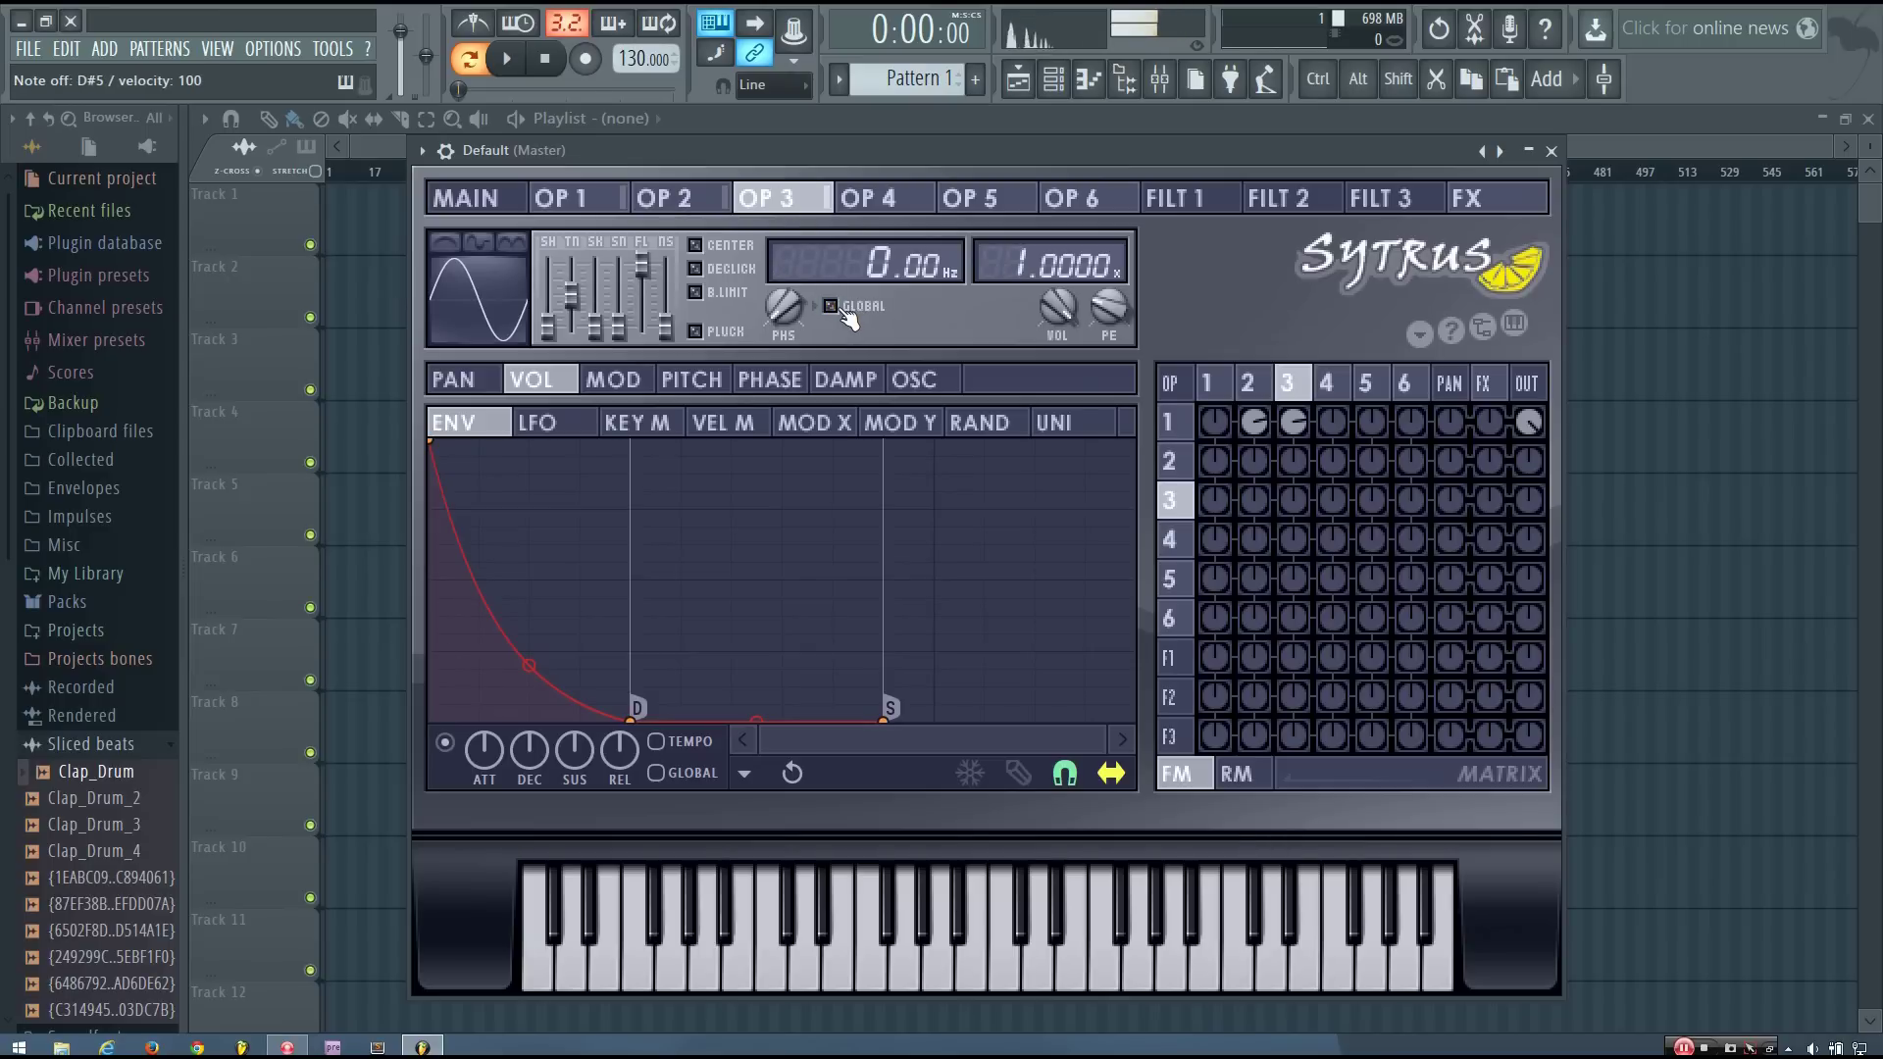
{"action": "key", "text": "b"}
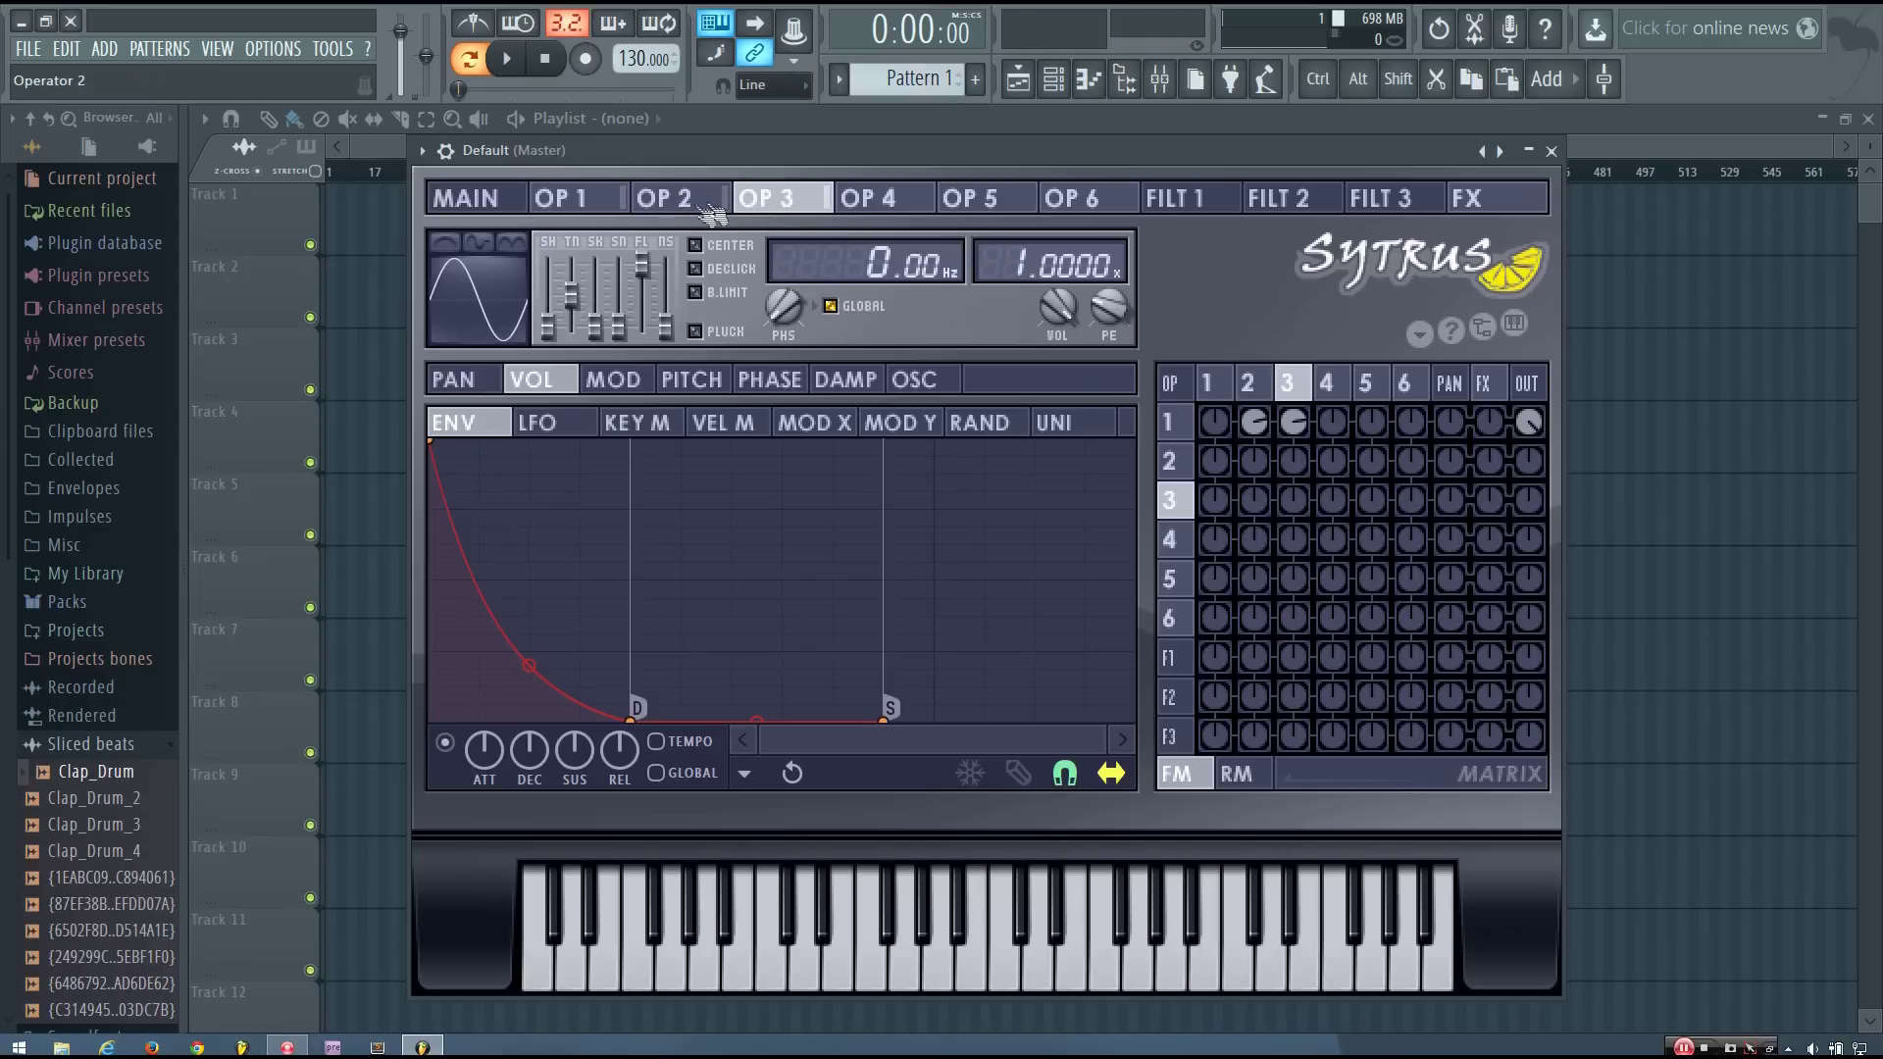
- Turn Global phase back on for the three operators and play a test note
{"action": "left_click", "coordinate": [676, 198]}
{"action": "left_click", "coordinate": [579, 198]}
{"action": "left_click", "coordinate": [830, 306]}
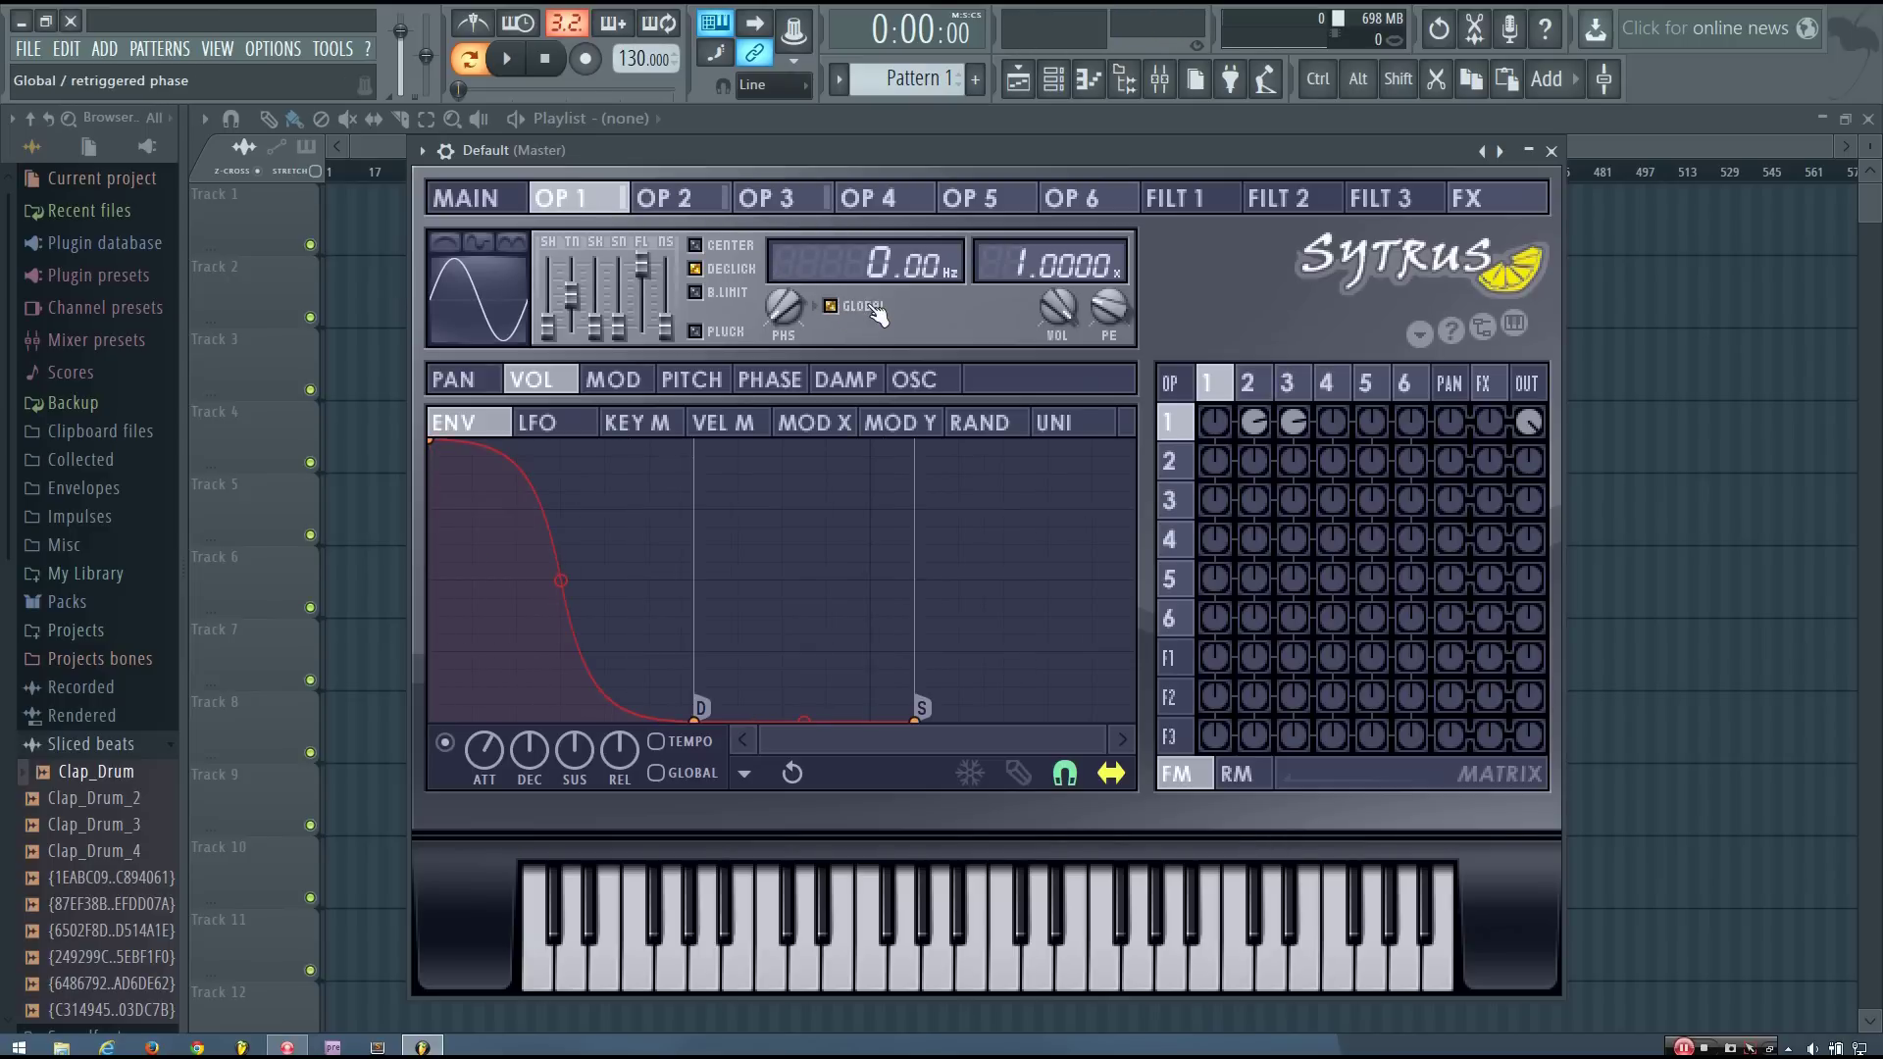
{"action": "key", "text": "b"}
{"action": "left_click", "coordinate": [745, 199]}
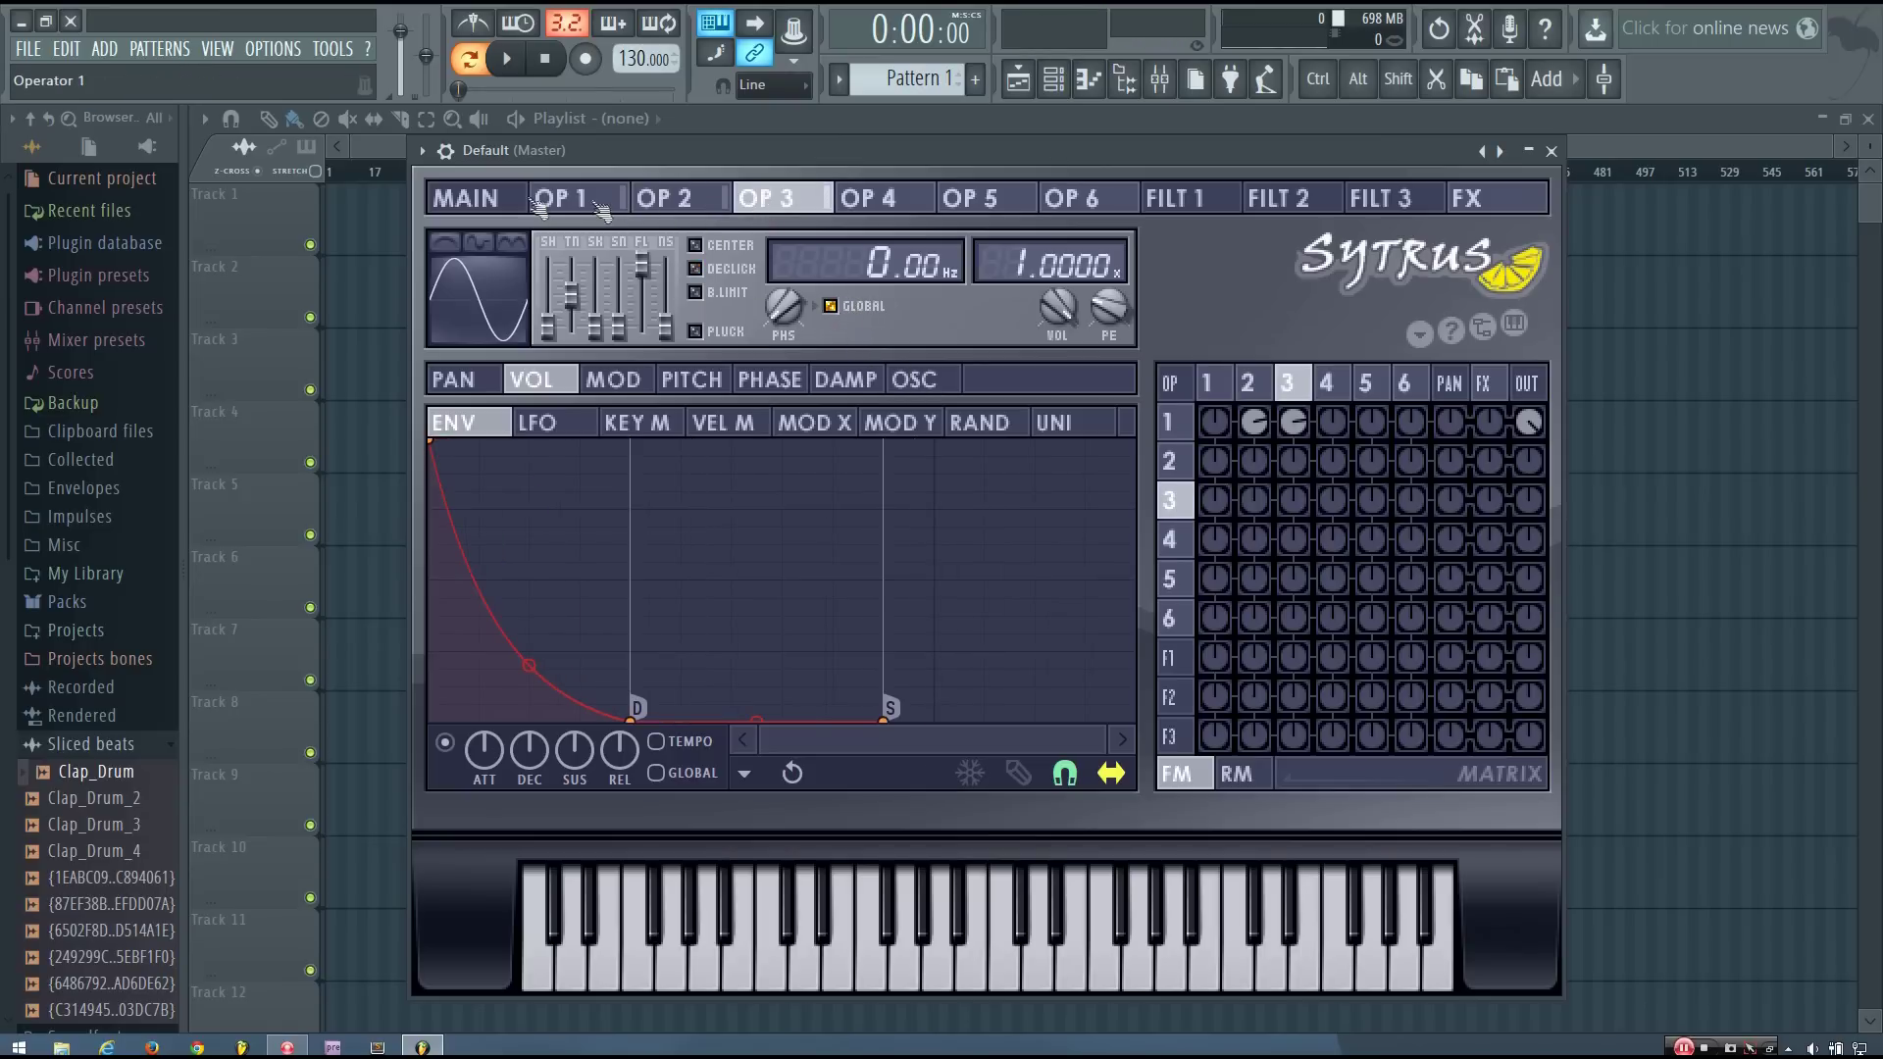
{"action": "left_click", "coordinate": [495, 199]}
{"action": "left_click", "coordinate": [684, 196]}
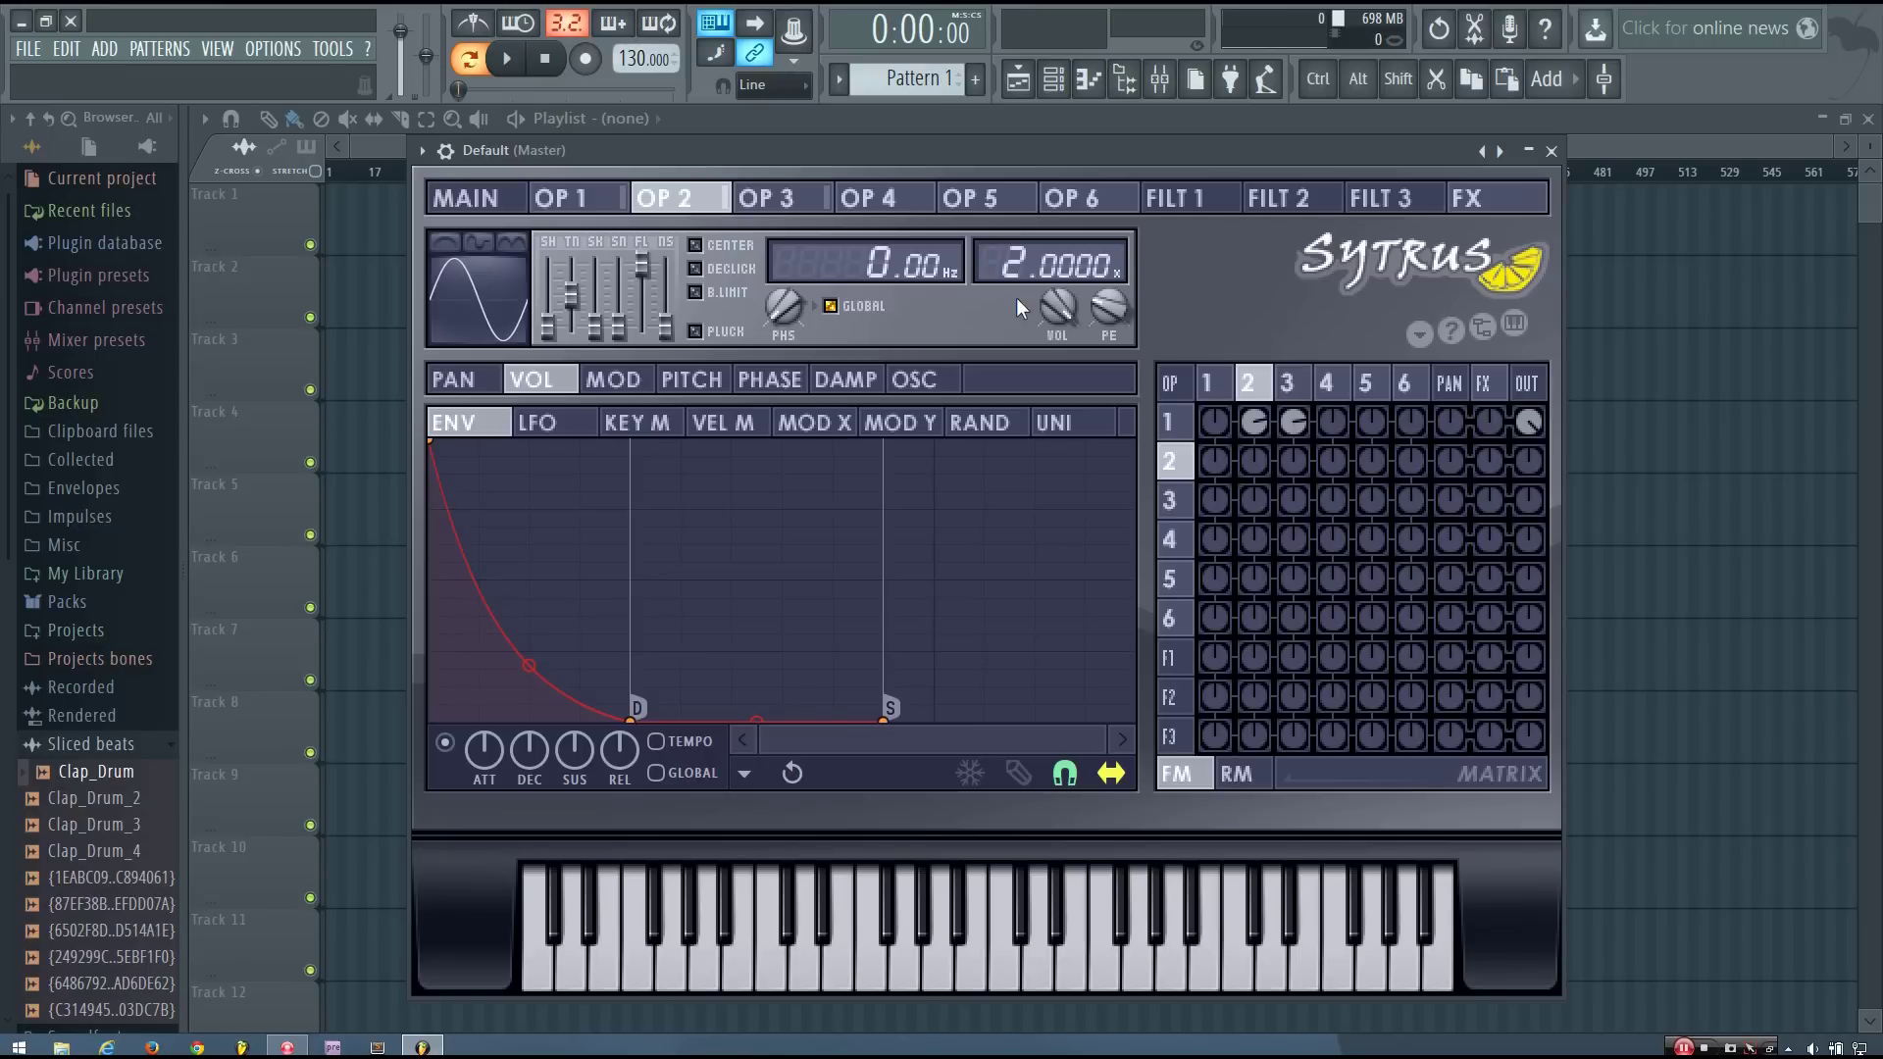
{"action": "left_click", "coordinate": [468, 200]}
{"action": "left_click", "coordinate": [564, 198]}
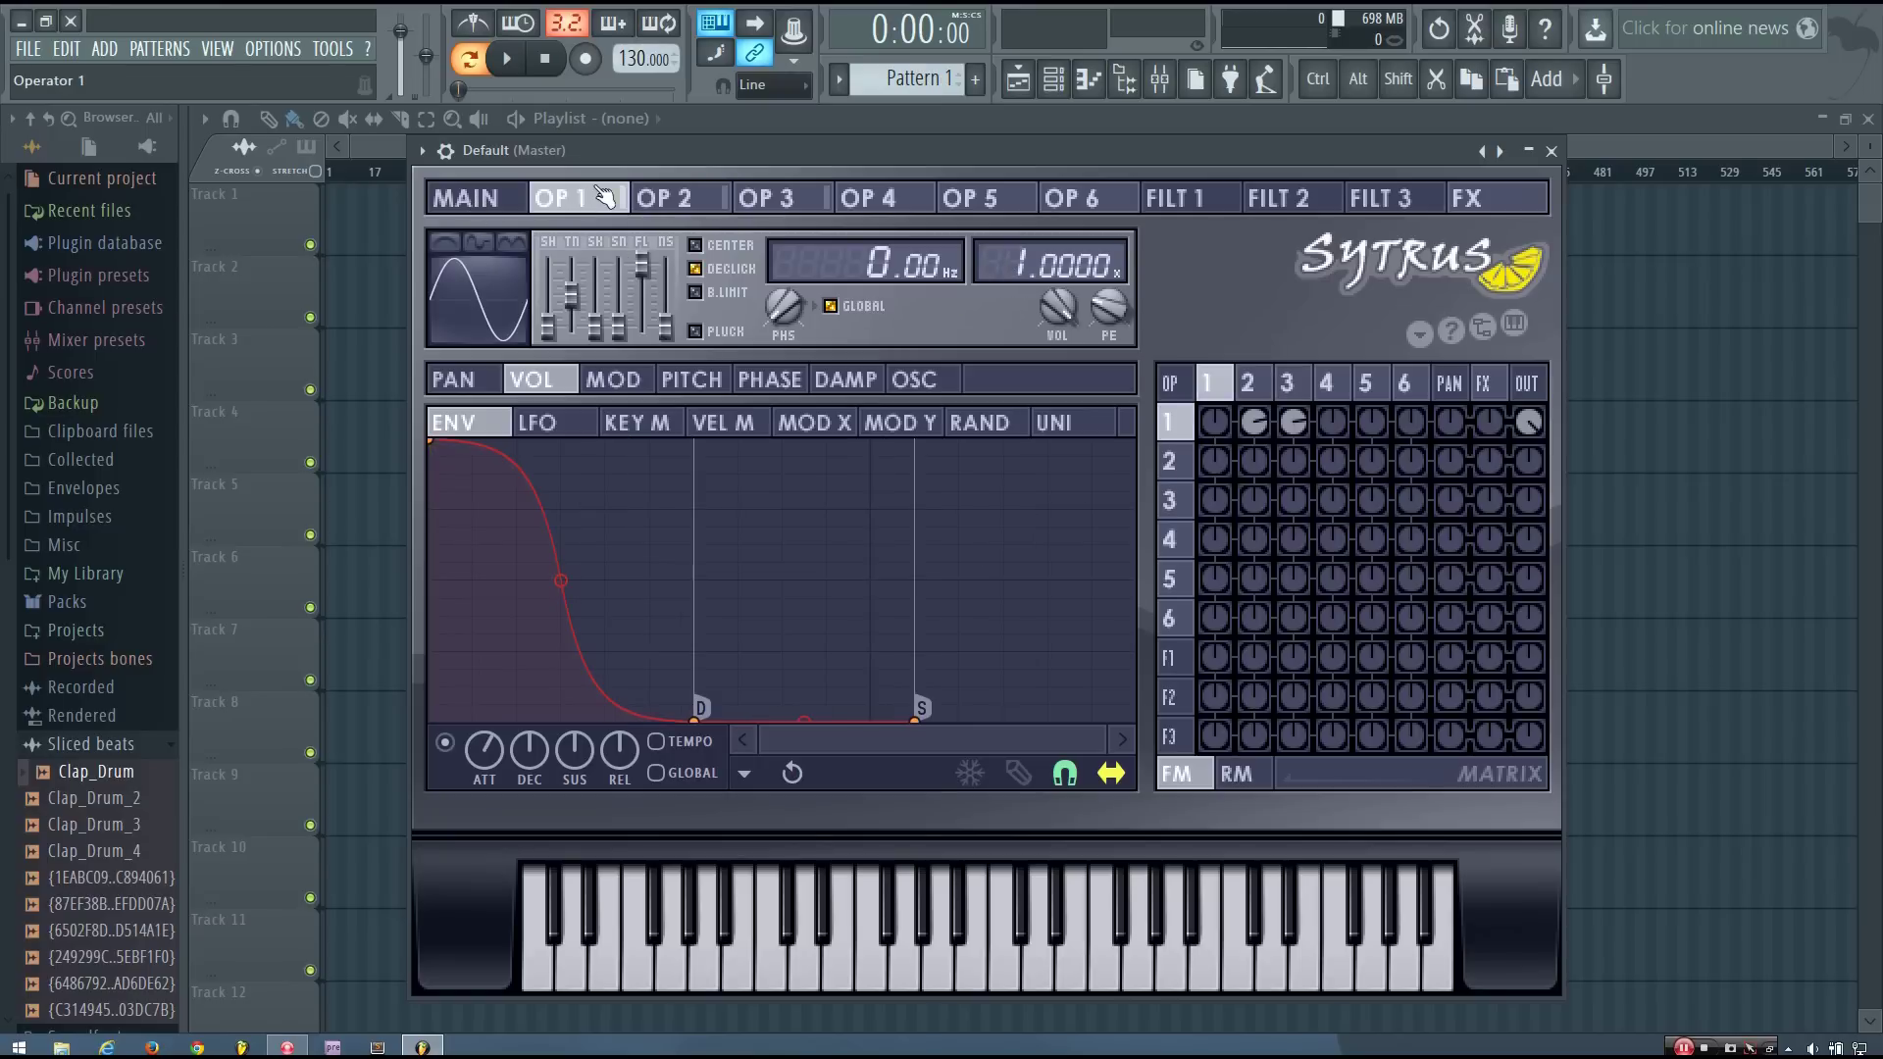
- Set operator 2's frequency ratio to 3 while playing test notes, and return to the main settings
{"action": "left_click", "coordinate": [665, 199]}
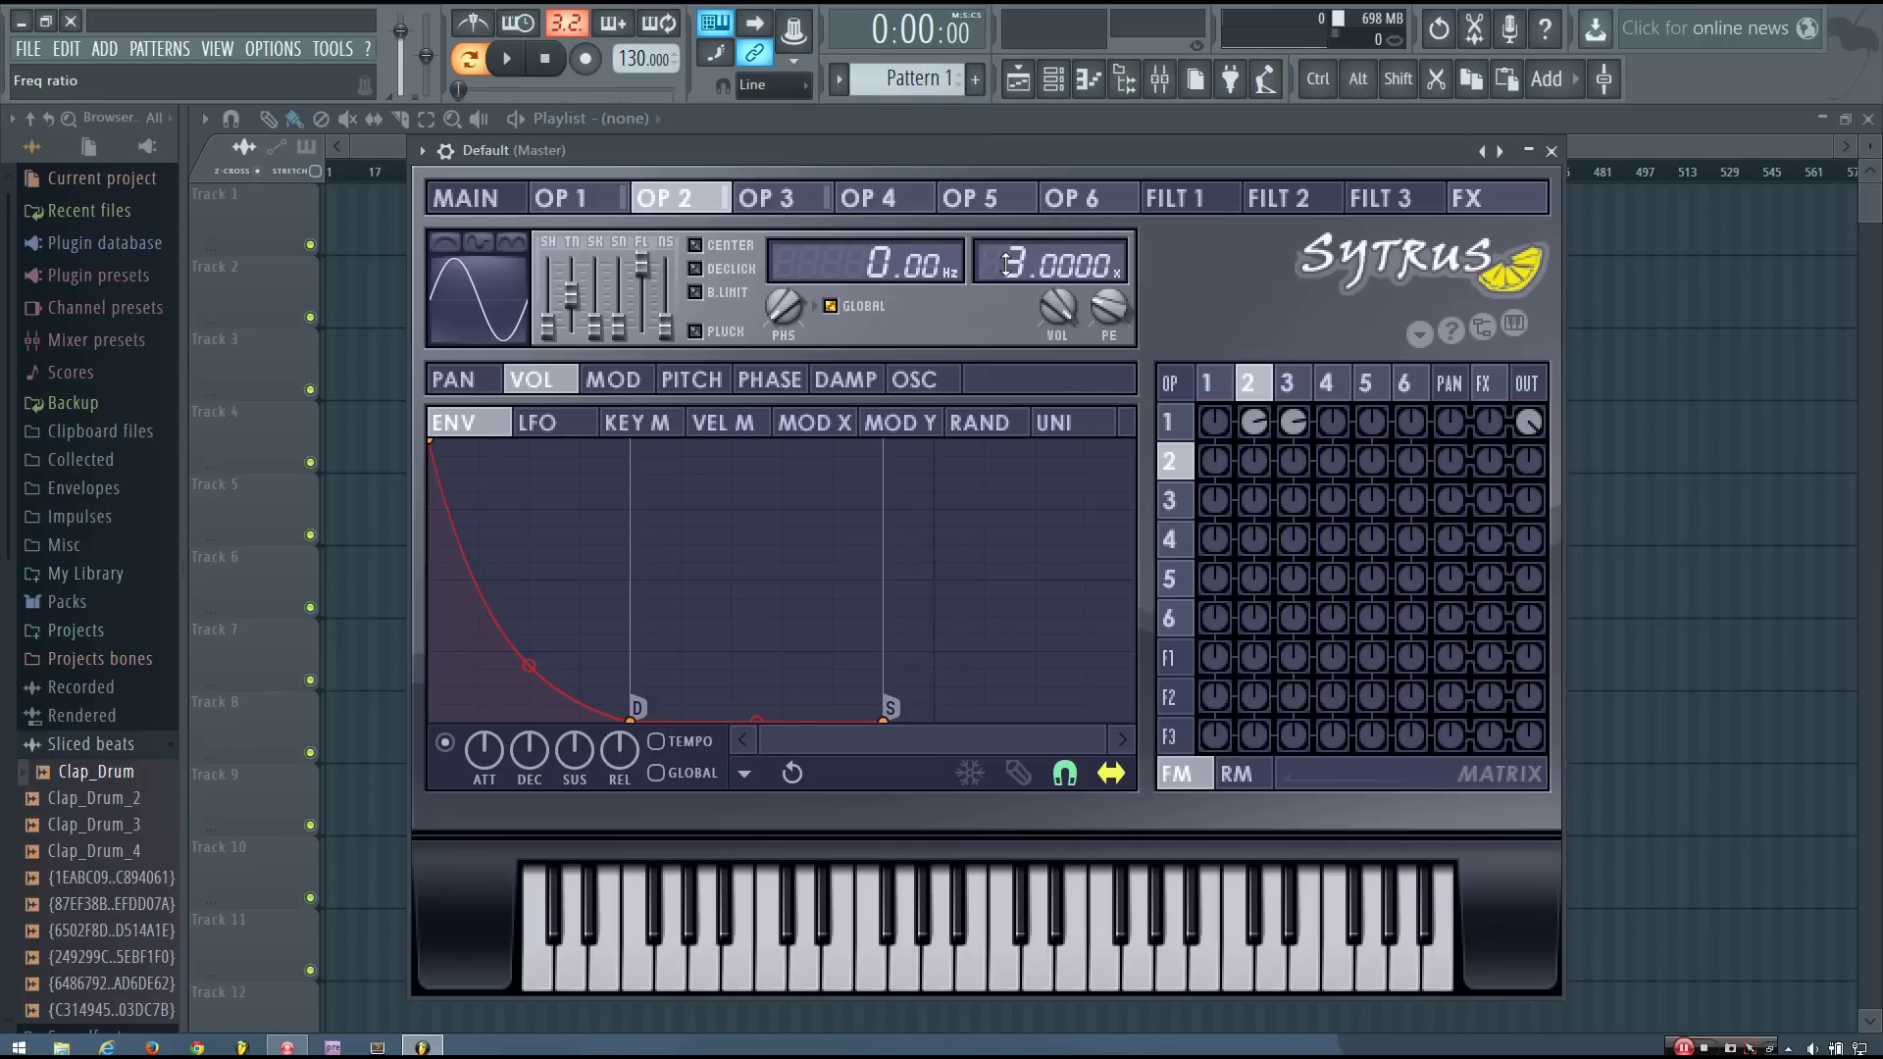
{"action": "key", "text": "q"}
{"action": "key", "text": "q"}
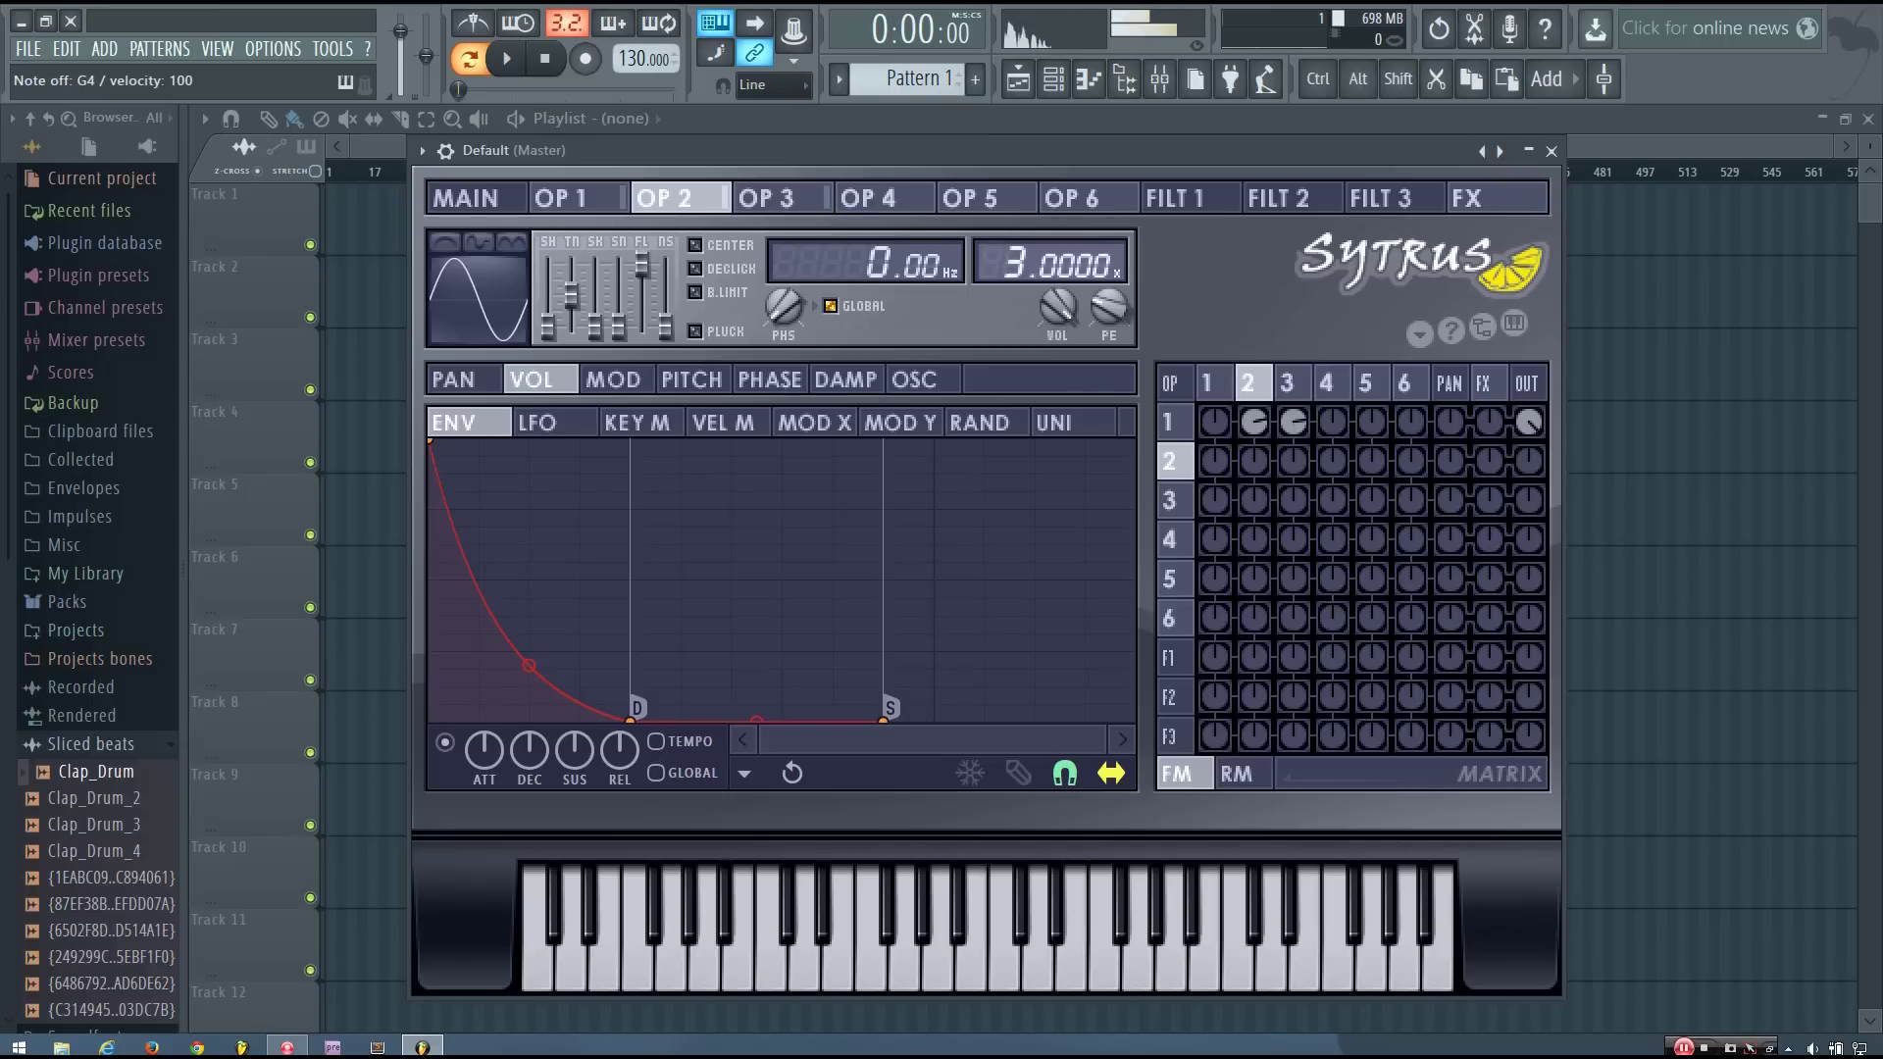
{"action": "left_click_drag", "start_coordinate": [1006, 263], "coordinate": [1007, 217]}
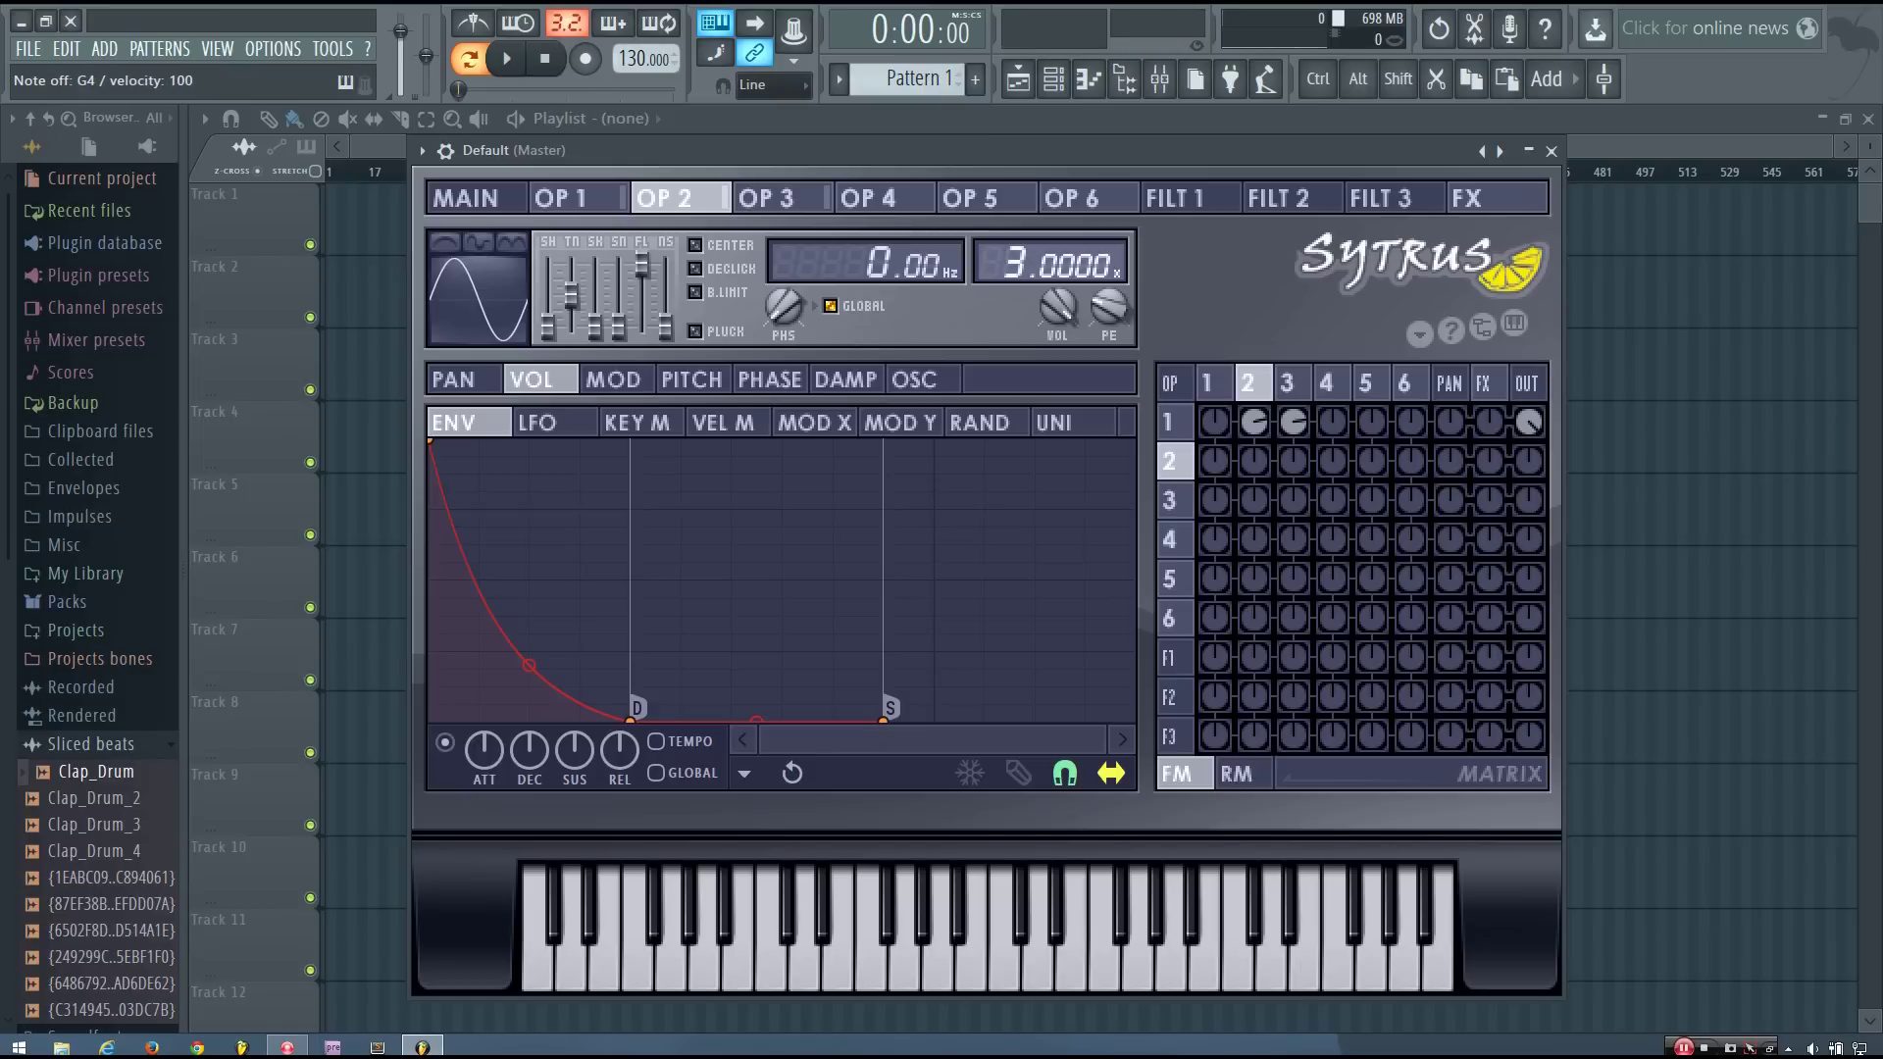
{"action": "left_click", "coordinate": [600, 200]}
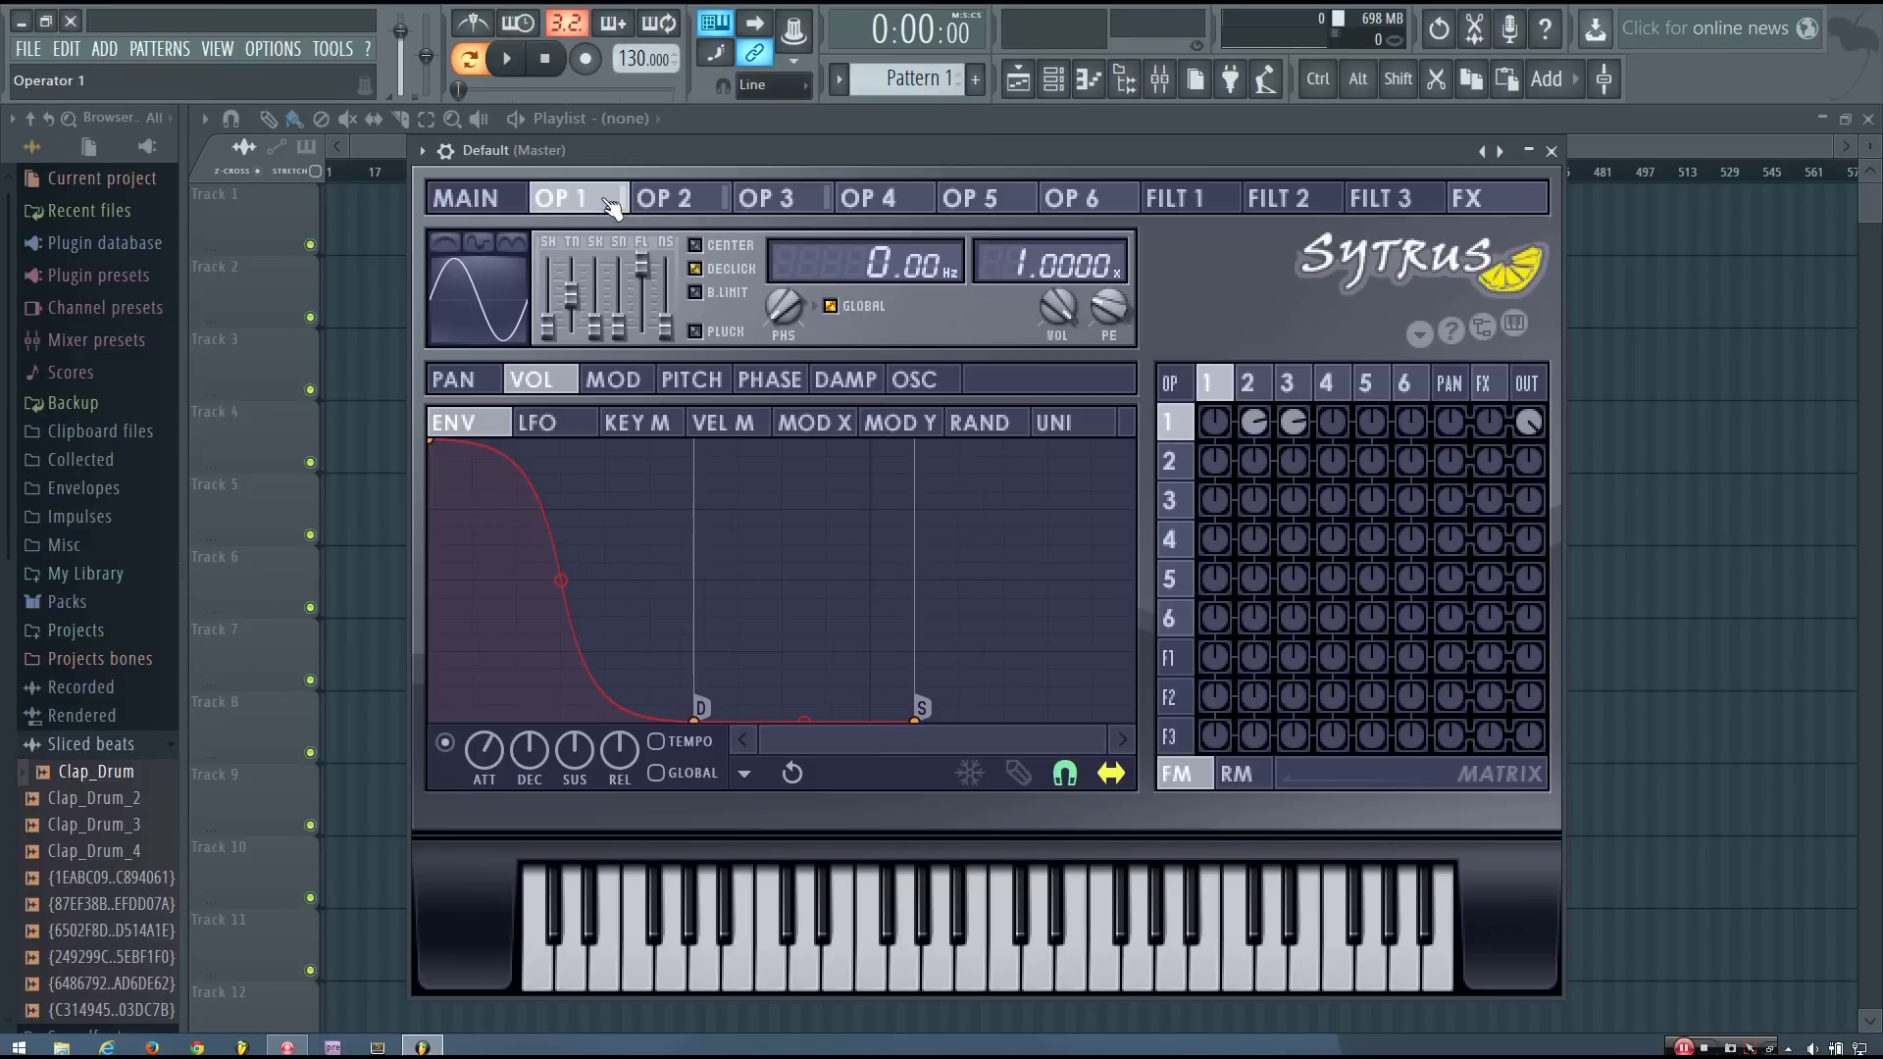
{"action": "left_click", "coordinate": [523, 200]}
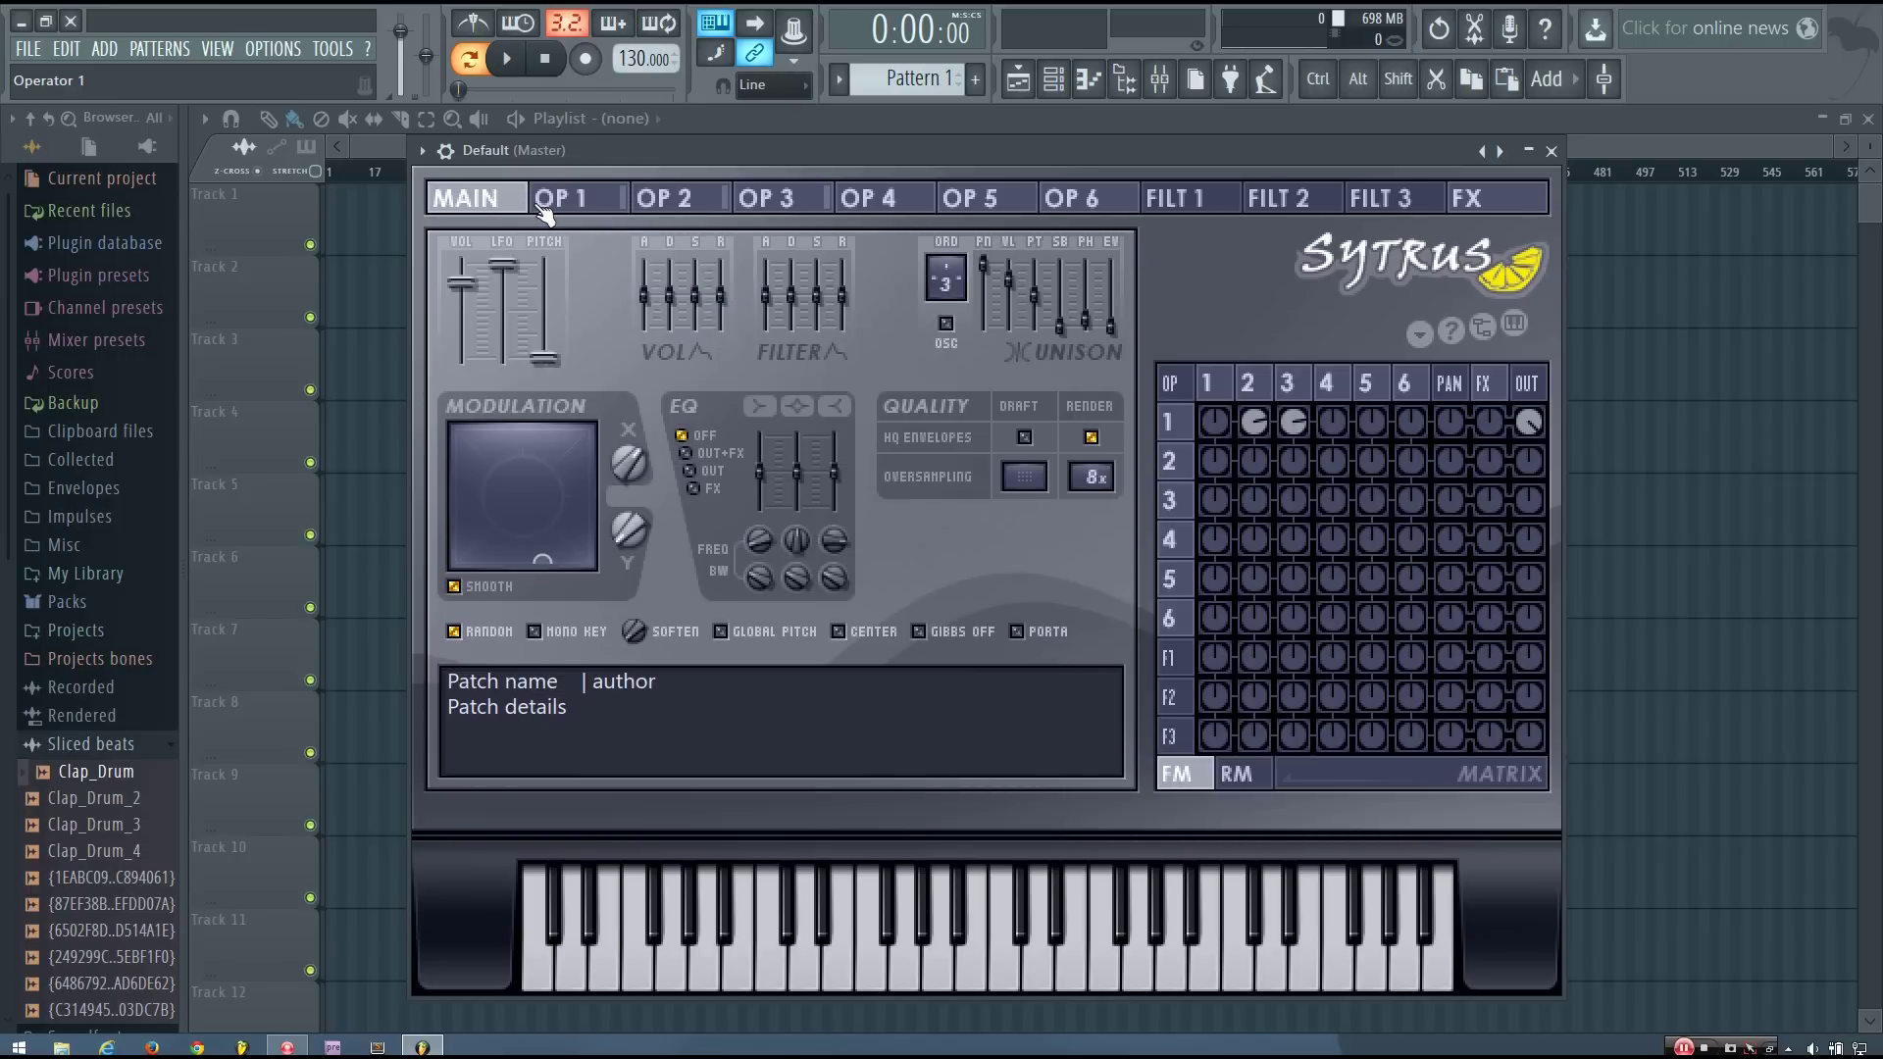